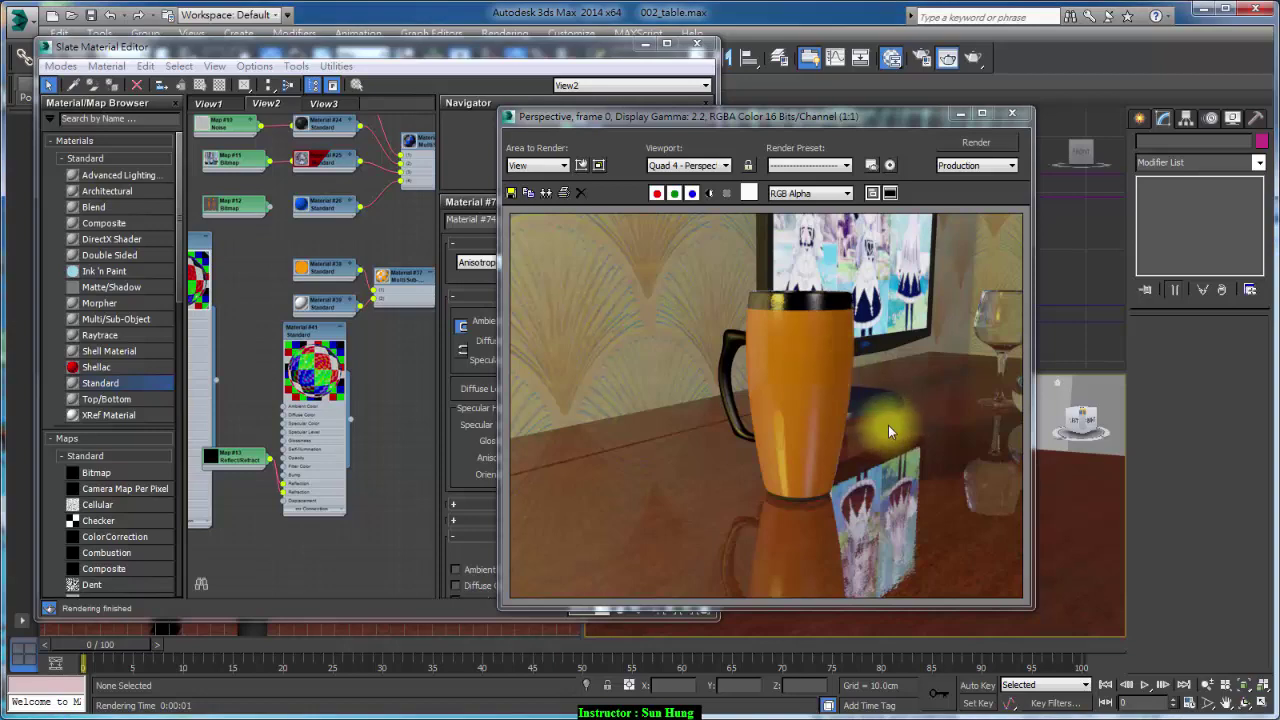
# Pan and zoom the Slate node view to show Materials #73 and #74.
pyautogui.moveTo(286, 251)
pyautogui.mouseDown(button='middle')
pyautogui.moveTo(336, 328)
pyautogui.moveTo(318, 173)
pyautogui.mouseUp(button='middle')
pyautogui.scroll(3, 366, 234)
pyautogui.click(323, 103)
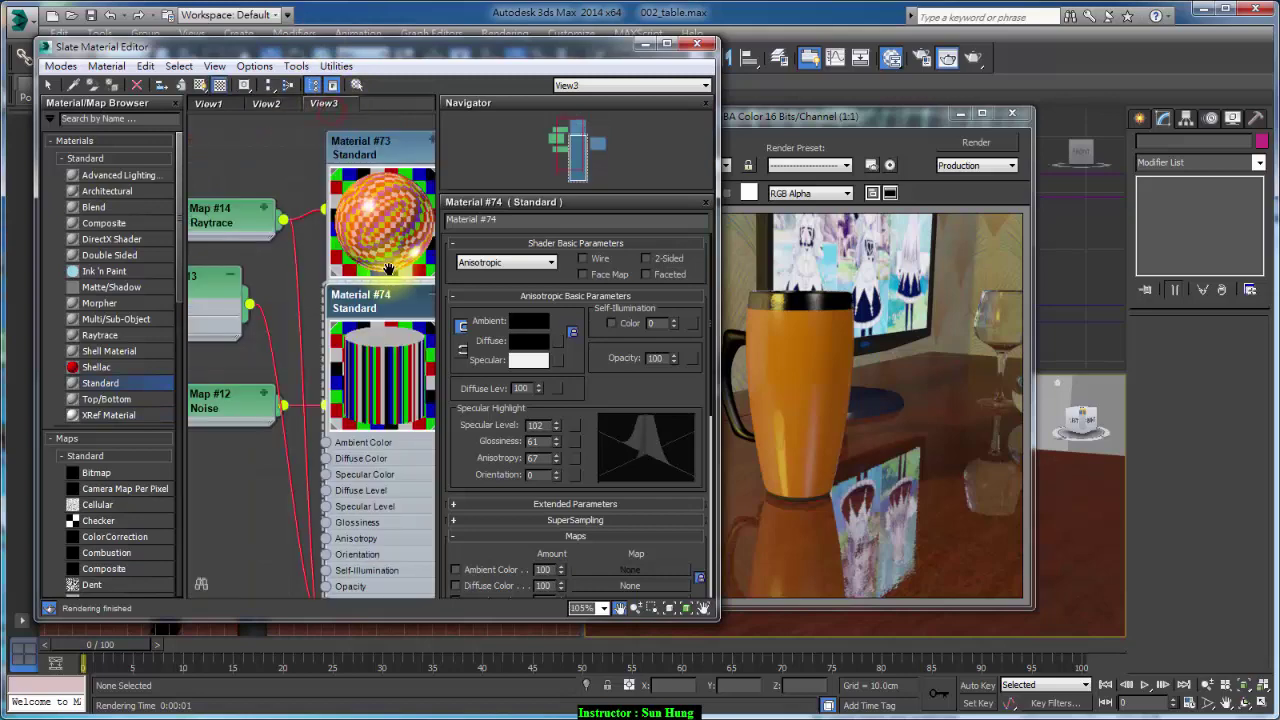
pyautogui.scroll(-1, 330, 390)
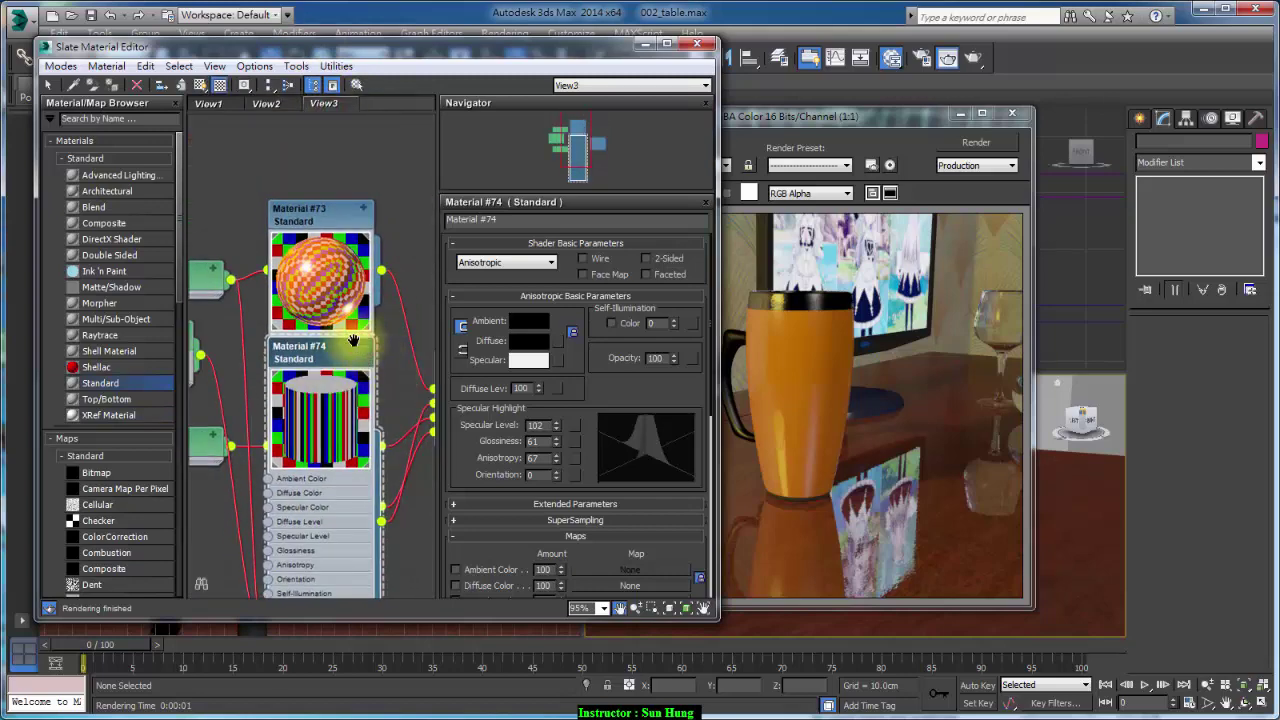
pyautogui.moveTo(340, 343); pyautogui.dragTo(365, 363, button='middle')
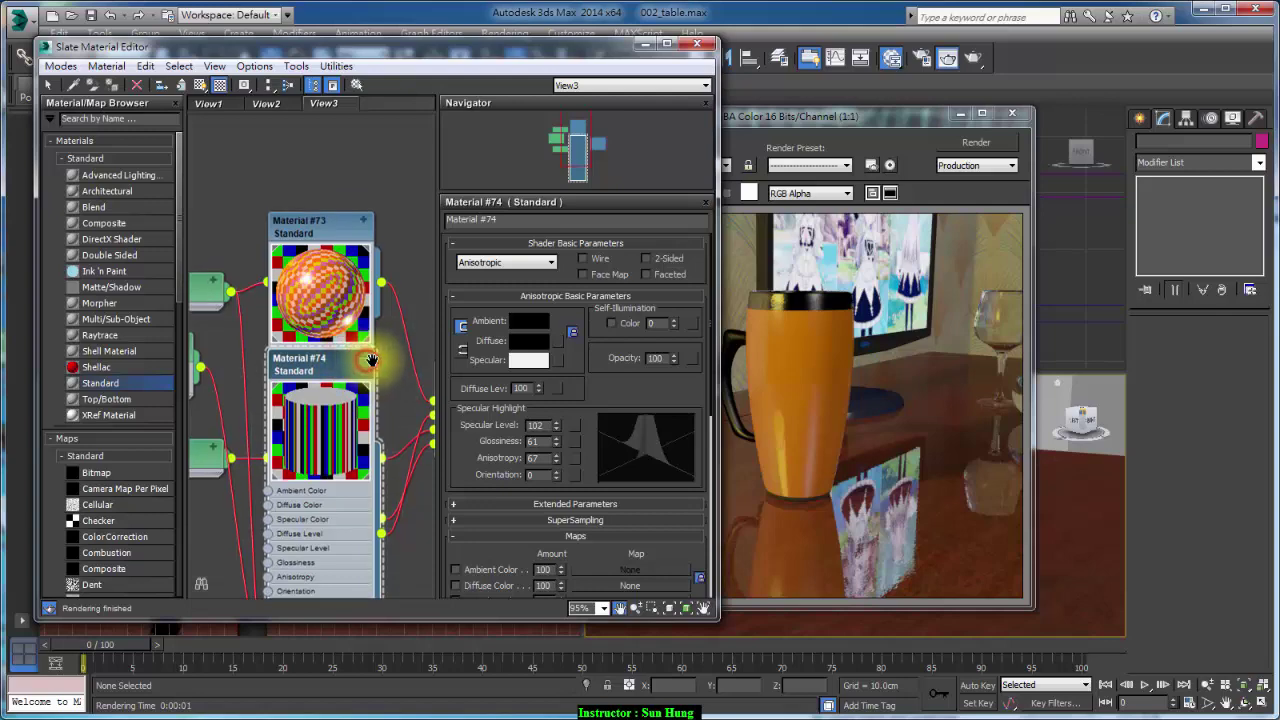
pyautogui.scroll(-2, 343, 229)
pyautogui.scroll(1, 423, 337)
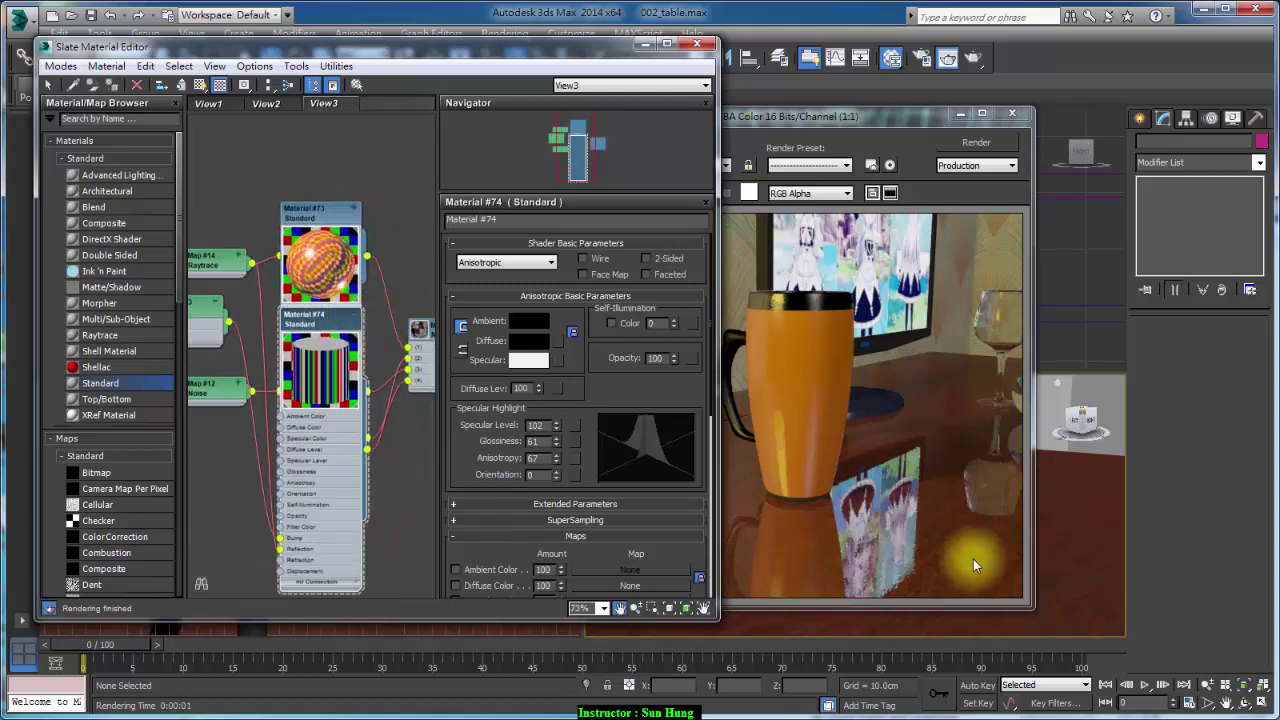
# Switch between the material editor and the rendered frame, then close the rendered frame.
pyautogui.click(938, 548)
pyautogui.click(371, 443)
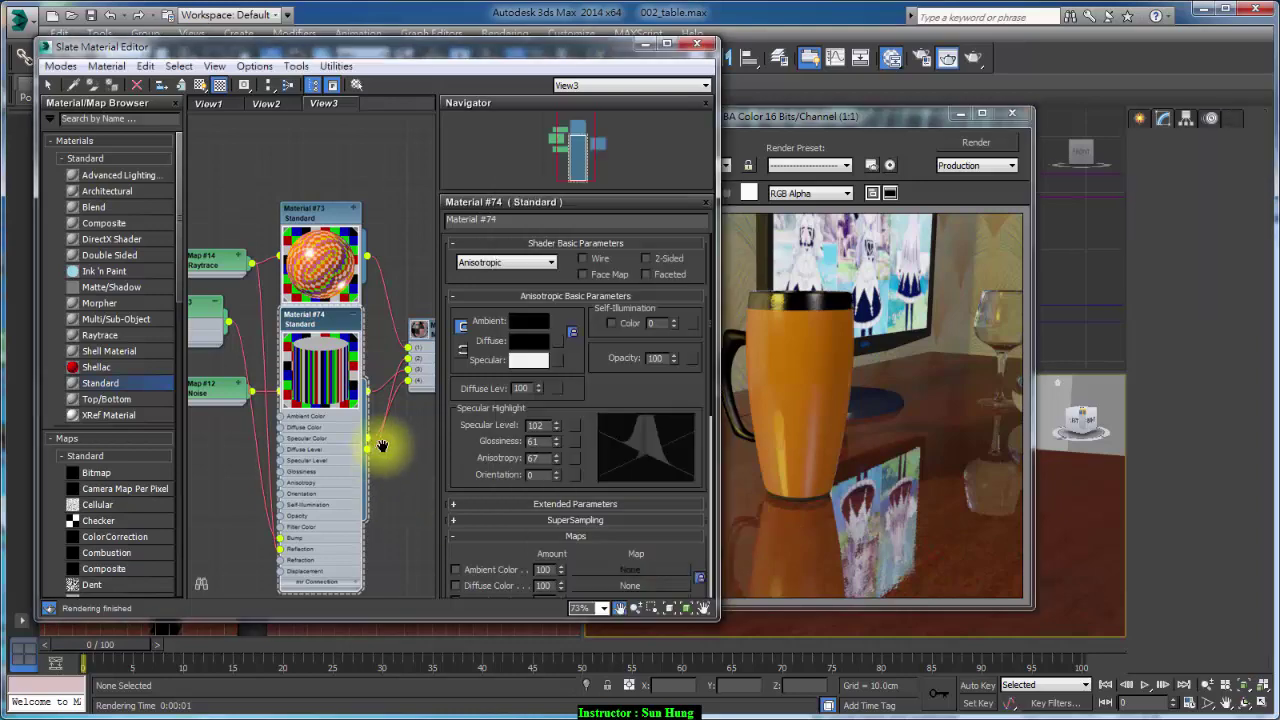
pyautogui.click(348, 318)
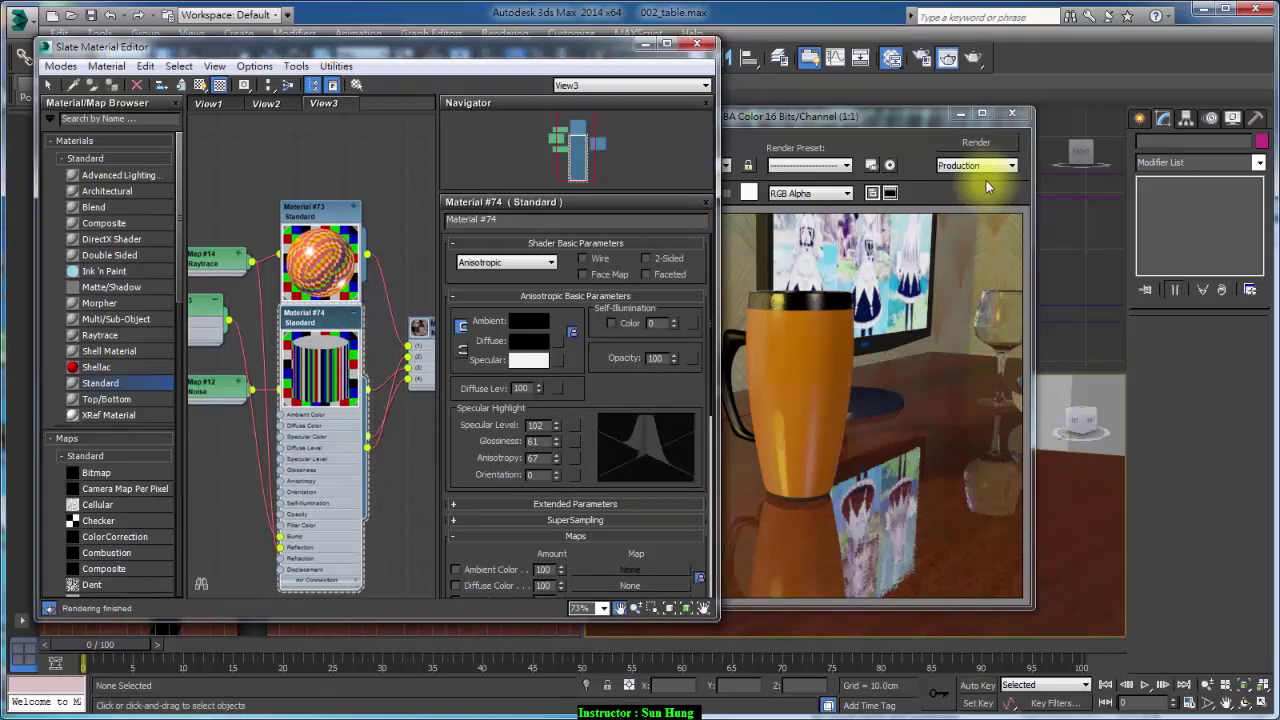
pyautogui.click(1018, 117)
pyautogui.click(1018, 117)
# Close the material editor, zoom extents to the whole room, then zoom in on the desk.
pyautogui.click(714, 47)
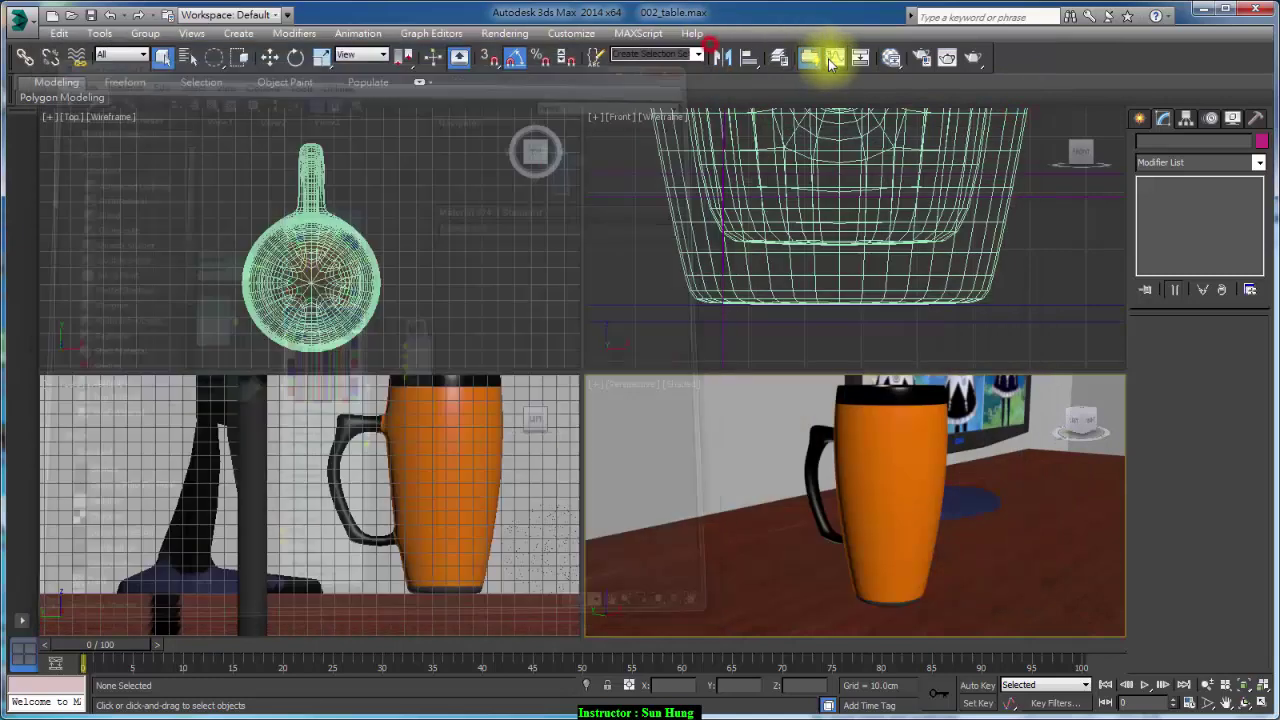
pyautogui.press('z')
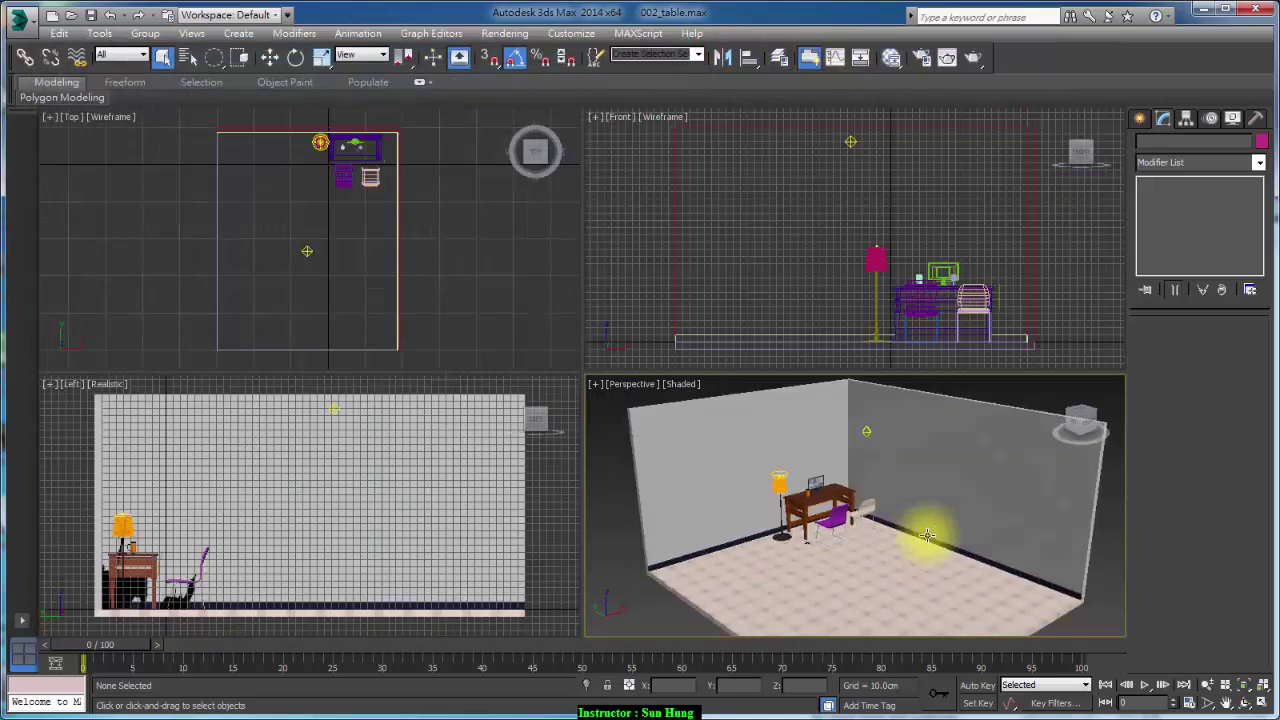
pyautogui.scroll(3, 767, 428)
pyautogui.scroll(3, 767, 428)
pyautogui.scroll(2, 767, 428)
# Isolate the mug, frame it in all viewports, and reopen the Slate Material Editor.
pyautogui.click(767, 428)
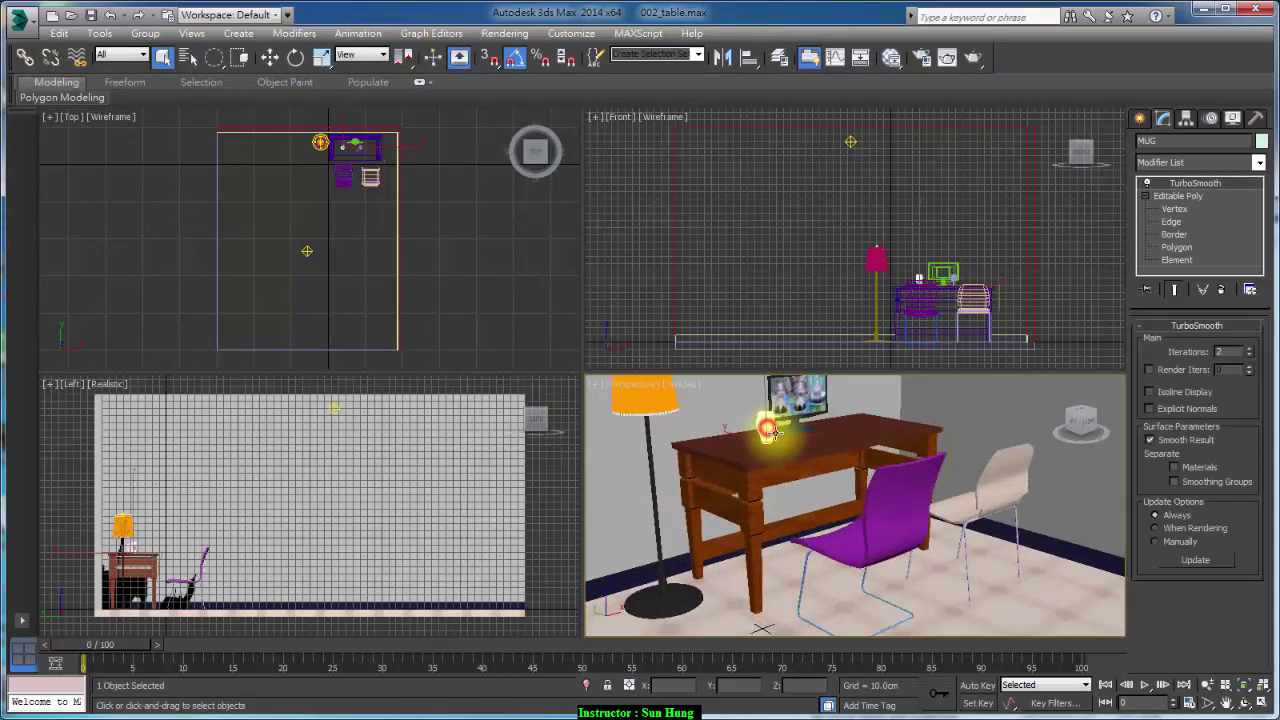
pyautogui.hotkey('alt', 'q')
pyautogui.hotkey('shift', 'ctrl', 'z')
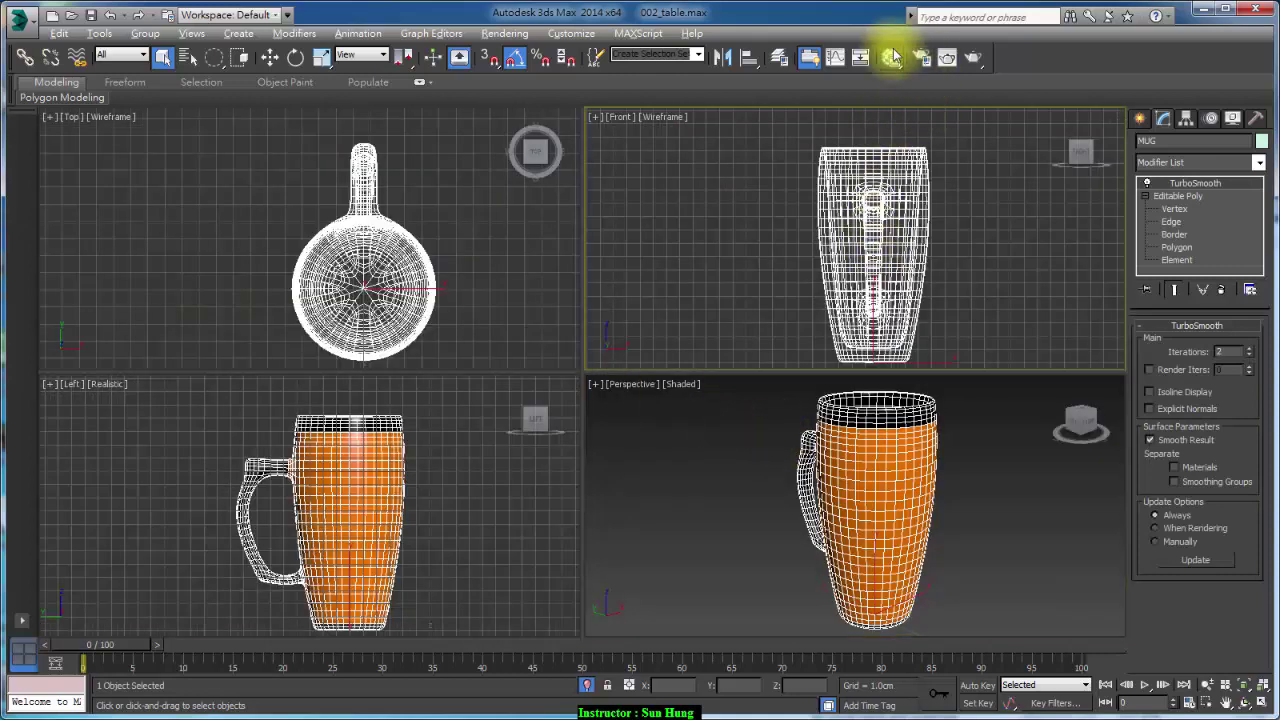
pyautogui.click(891, 57)
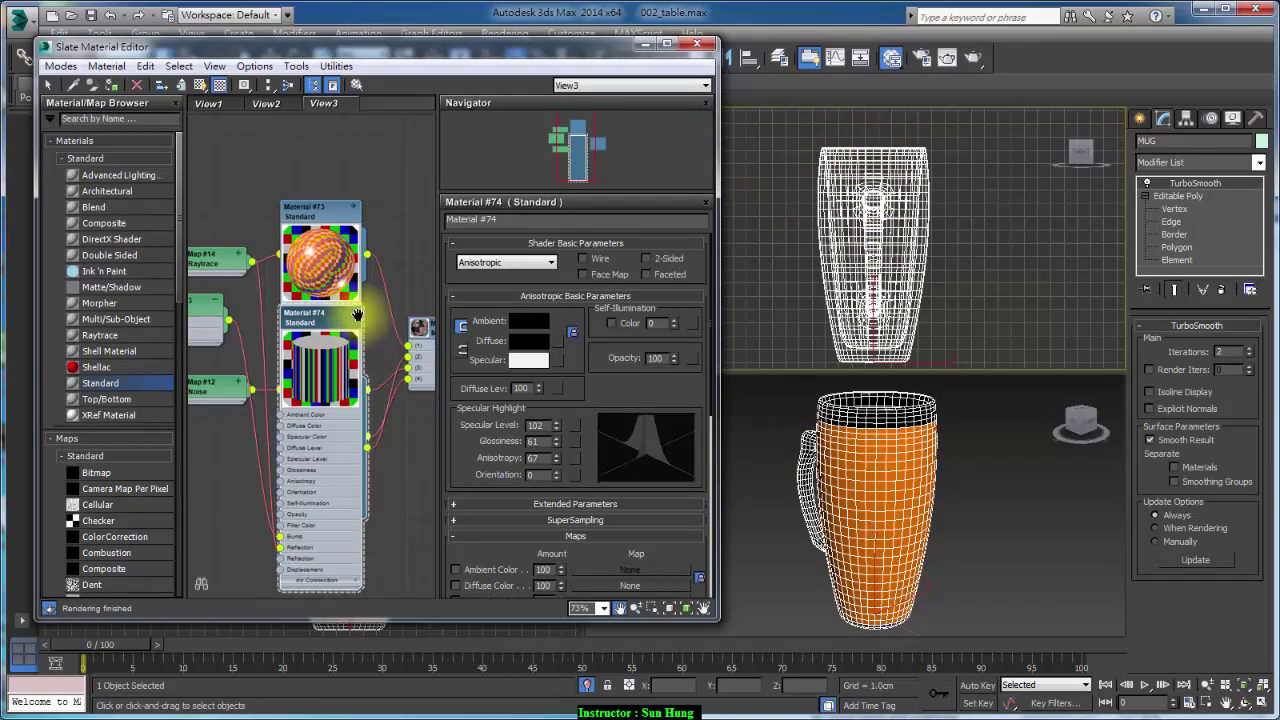
# Set the Slate node view zoom to 100% and collapse Material #74 into a compact node.
pyautogui.click(620, 608)
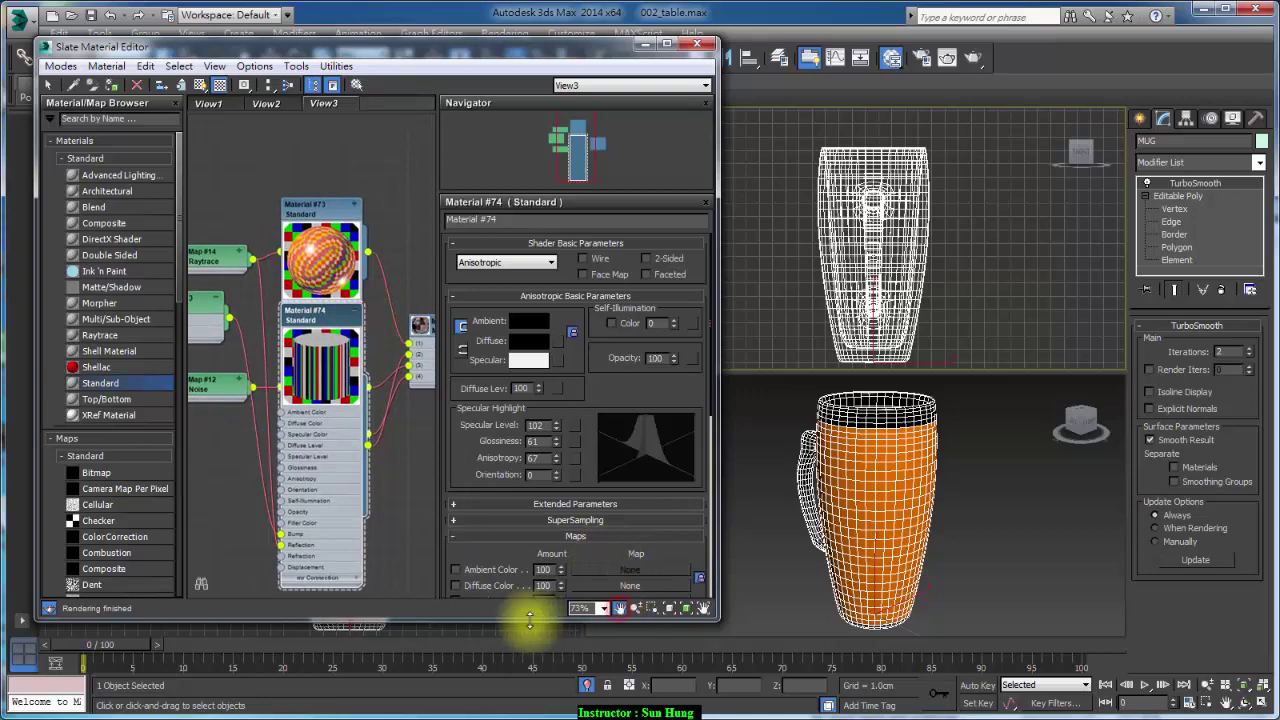
pyautogui.click(633, 609)
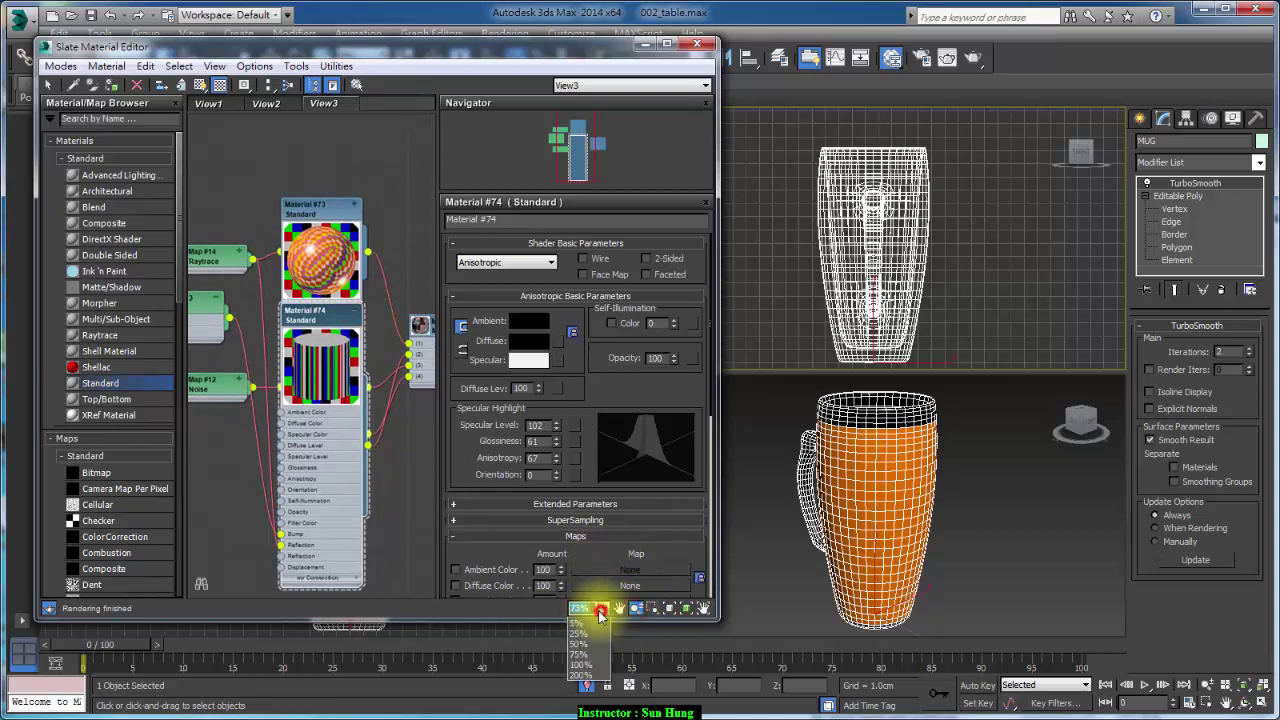
pyautogui.click(580, 664)
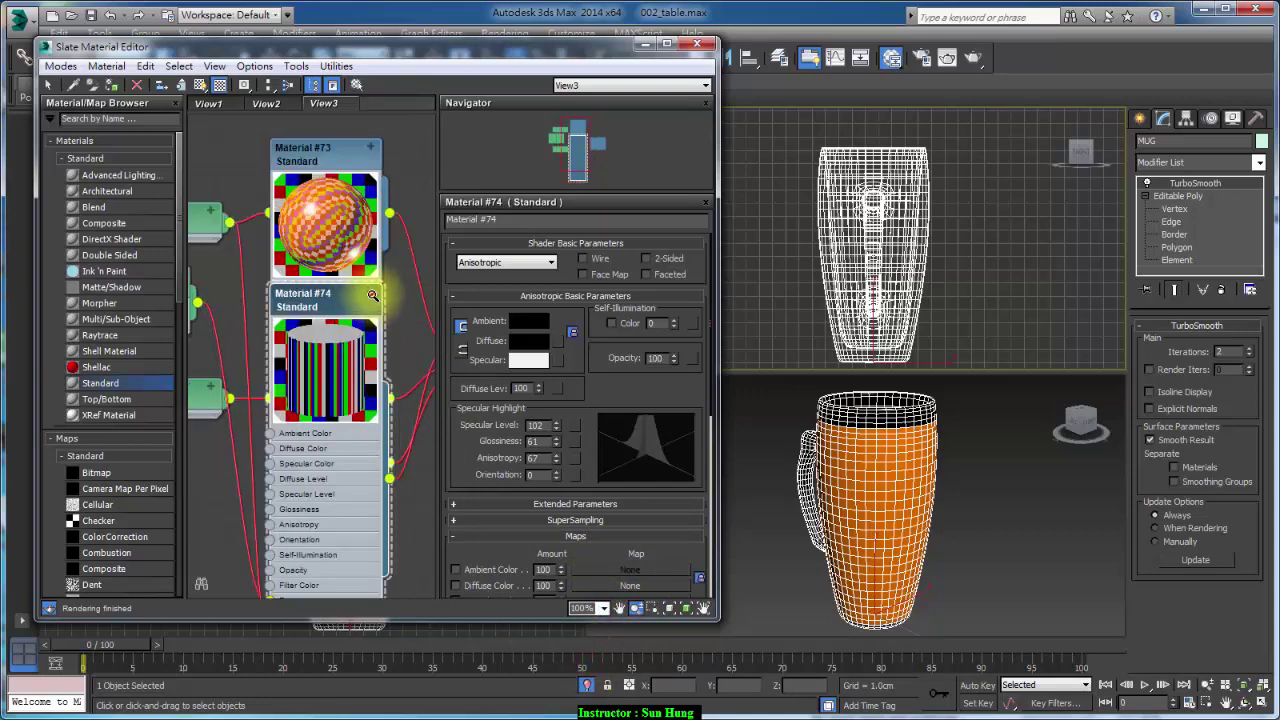
pyautogui.rightClick(372, 296)
pyautogui.click(328, 374)
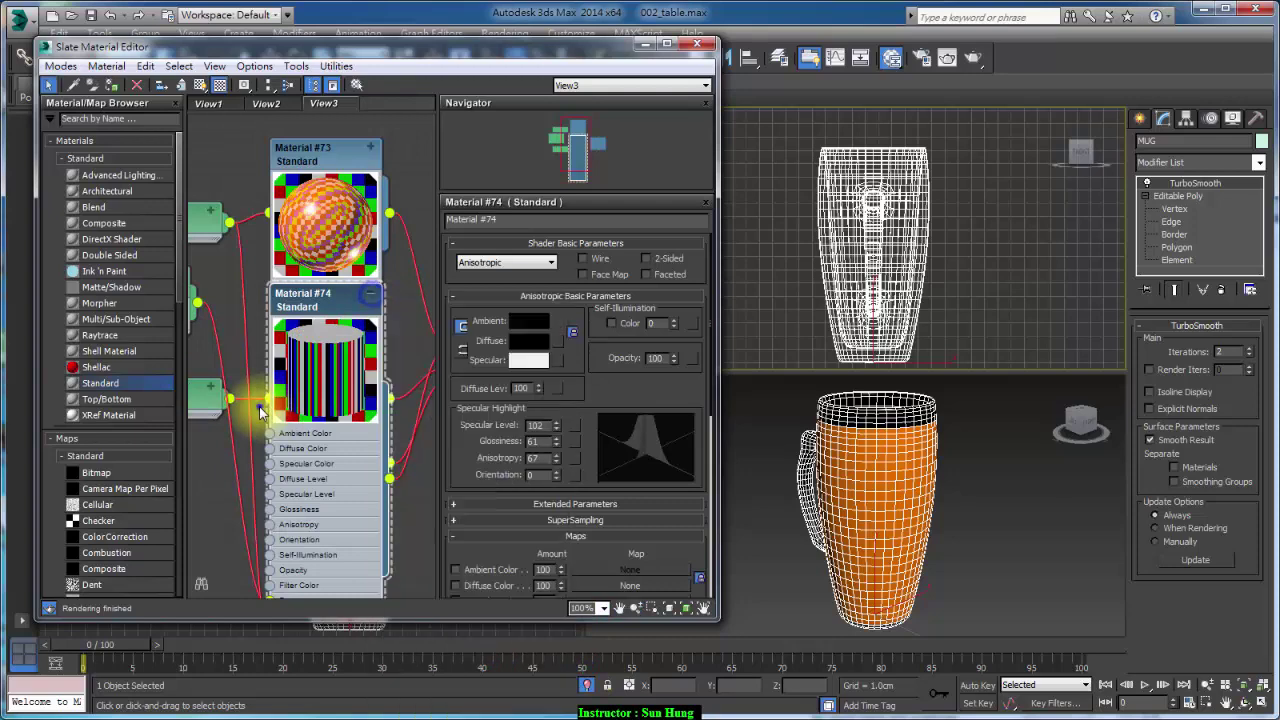
pyautogui.click(701, 610)
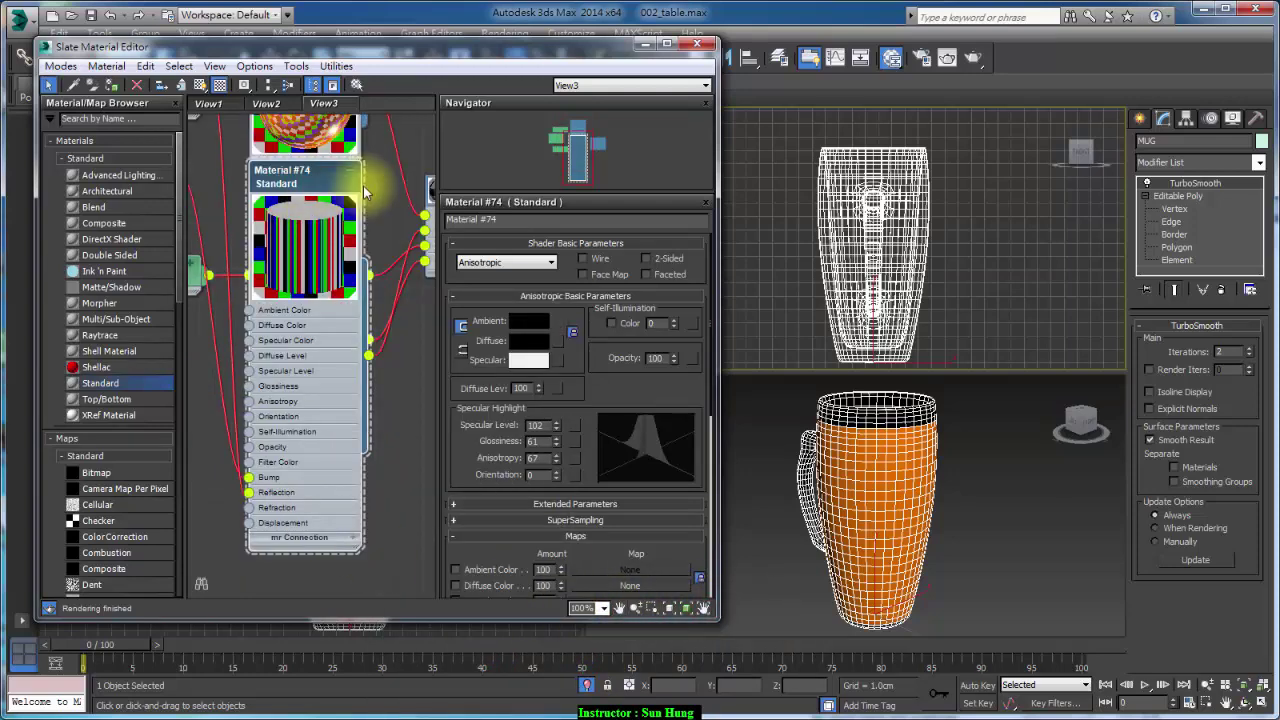
pyautogui.click(349, 175)
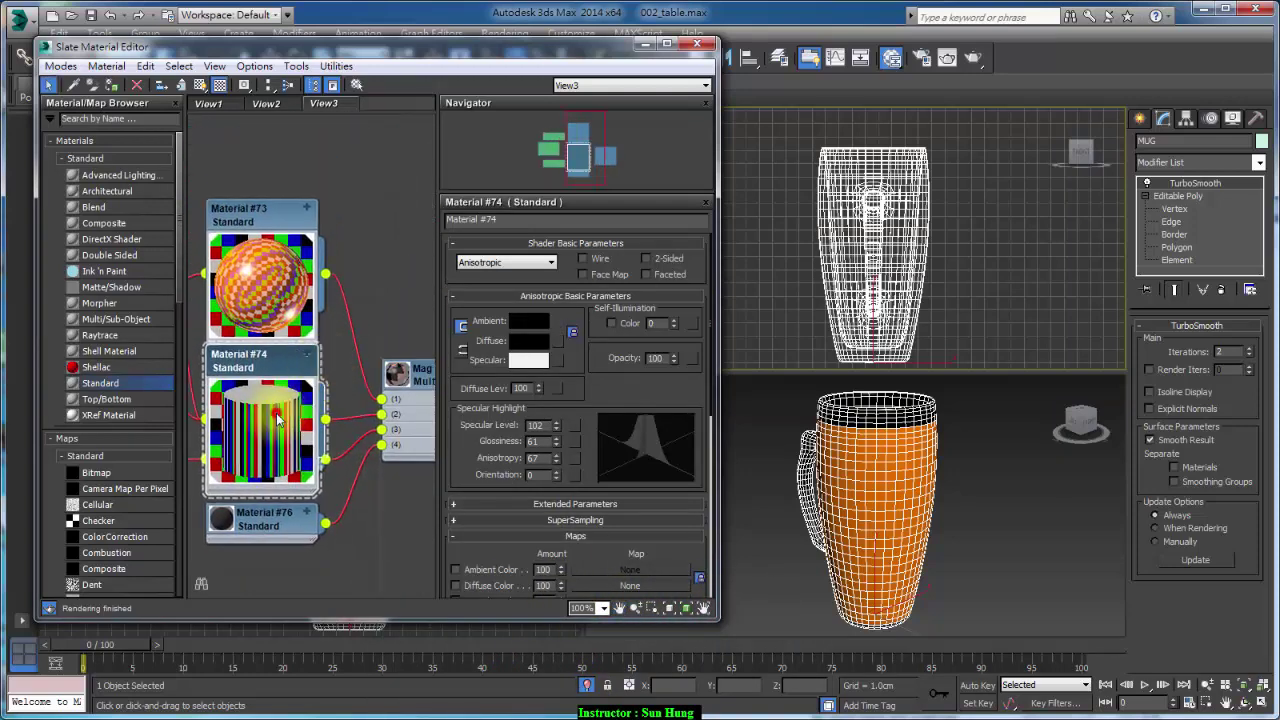
# Rearrange Map #13 and Material #73, expand #73, and drag a link from Diffuse Color.
pyautogui.moveTo(356, 258); pyautogui.dragTo(429, 247, button='middle')
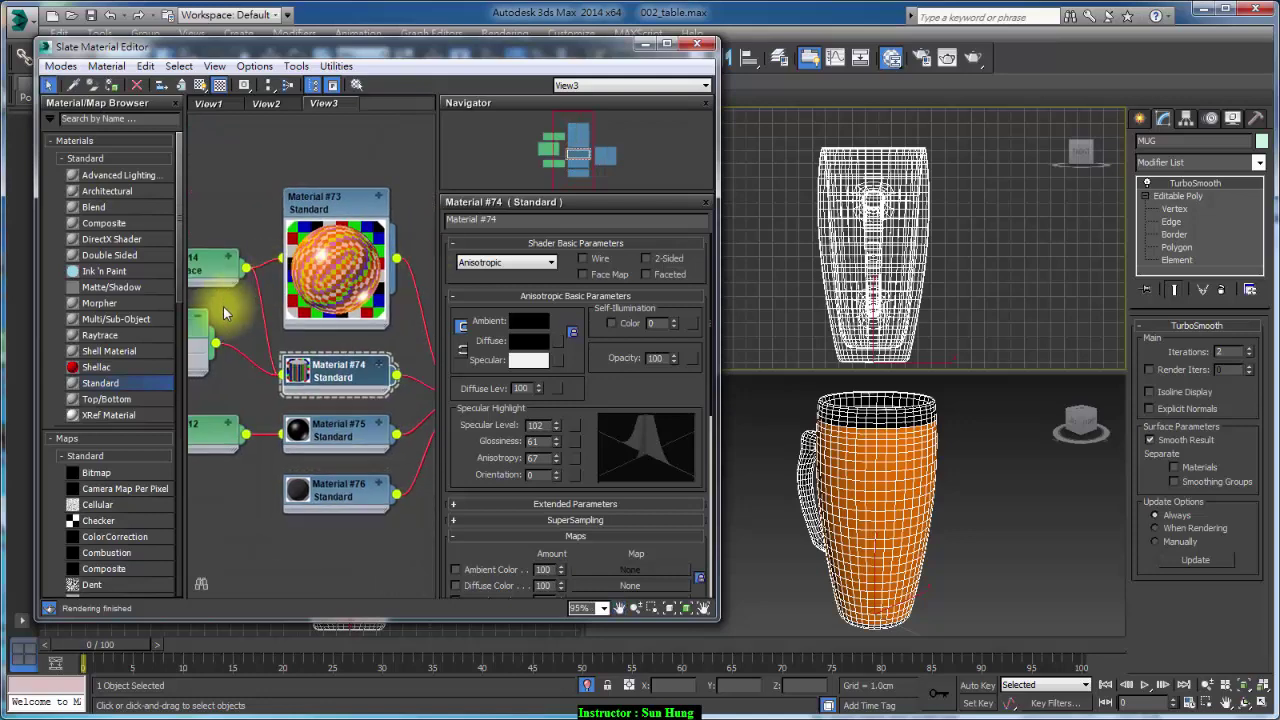
pyautogui.moveTo(219, 356); pyautogui.dragTo(232, 356)
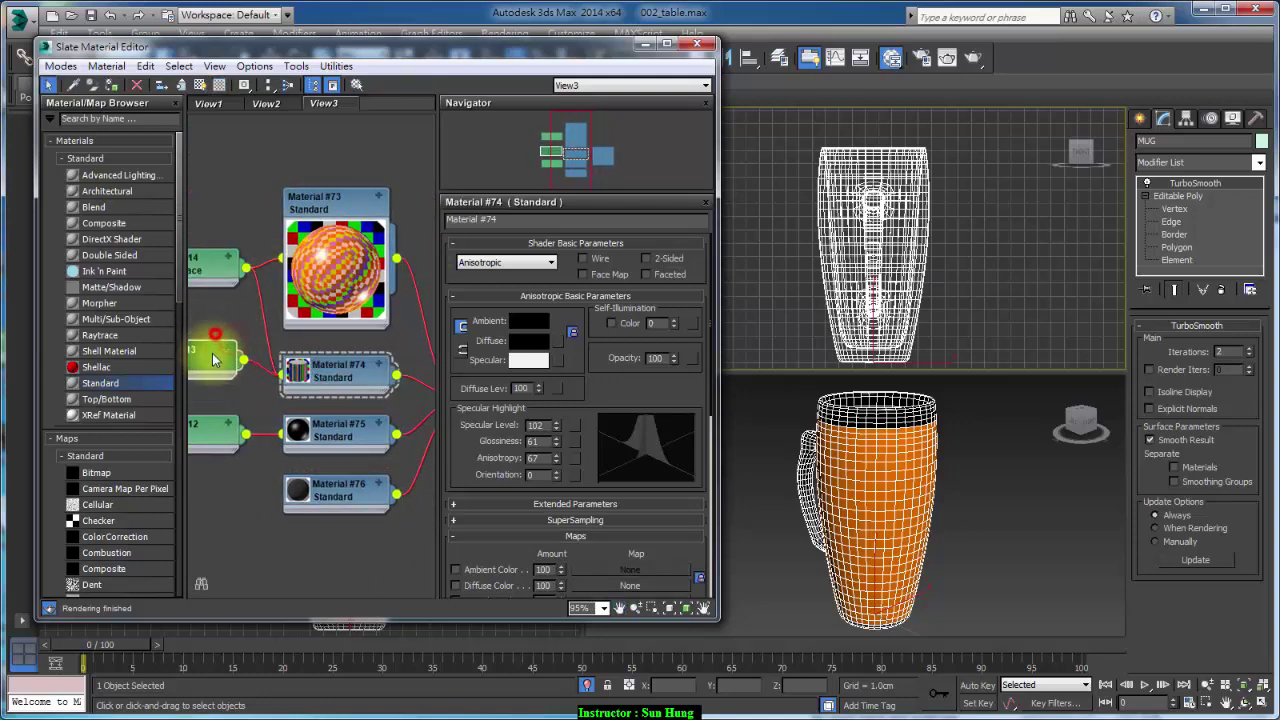
pyautogui.moveTo(330, 196); pyautogui.dragTo(345, 181)
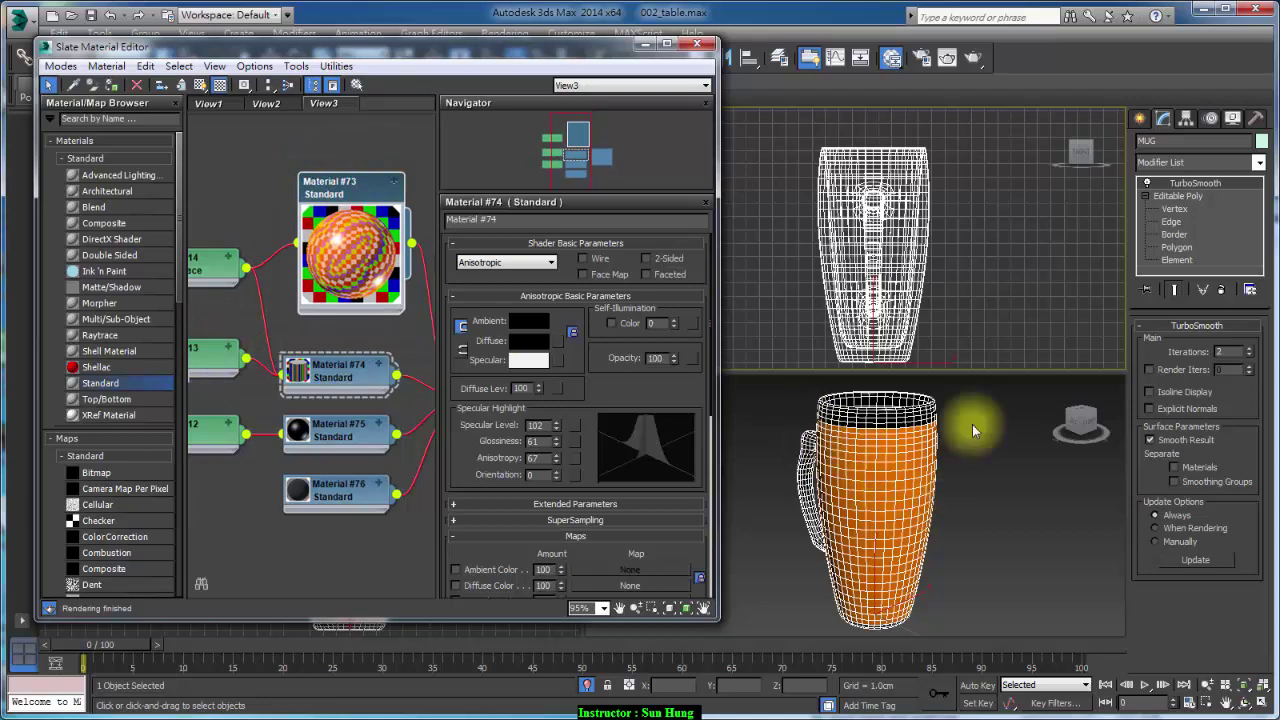
pyautogui.click(395, 183)
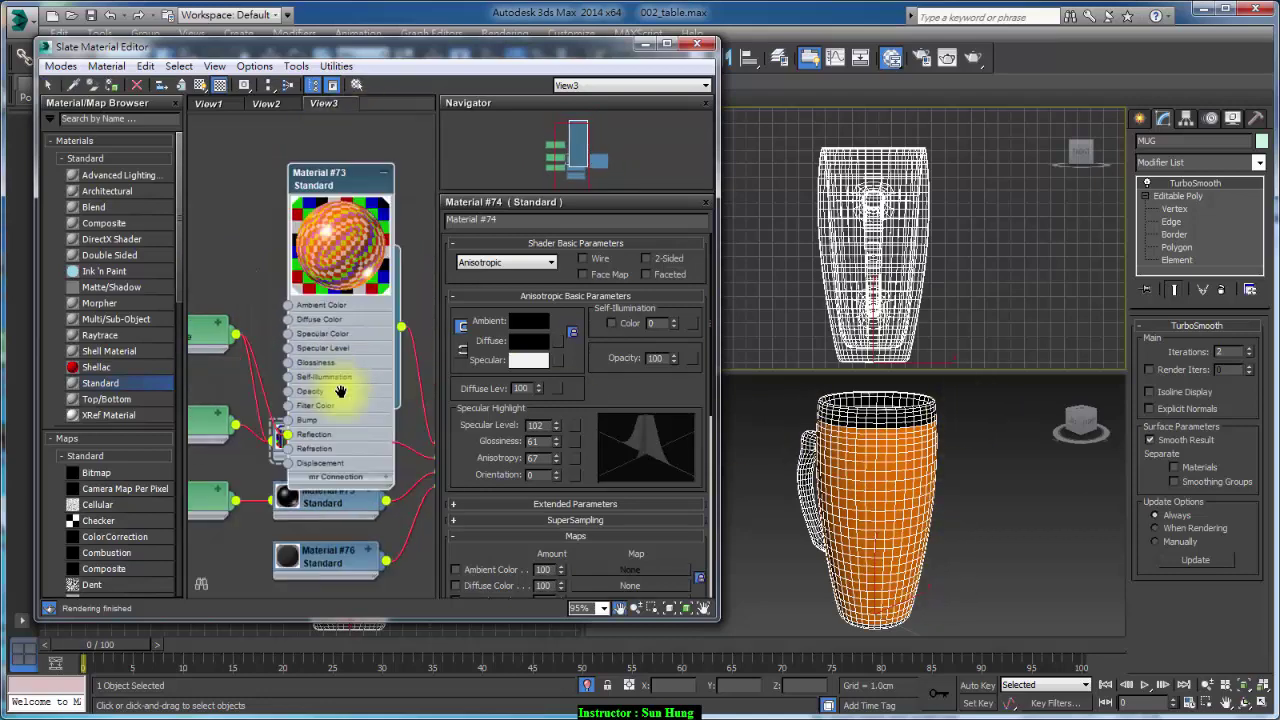
pyautogui.moveTo(370, 190); pyautogui.dragTo(354, 98)
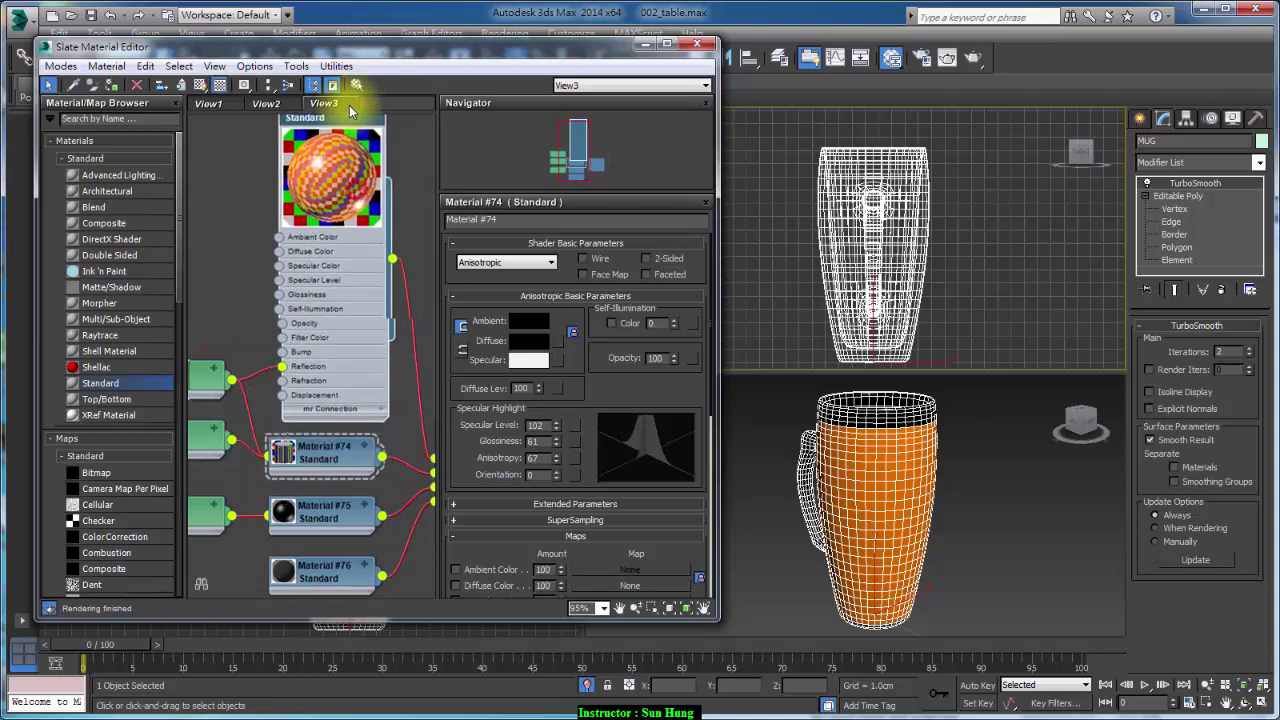
pyautogui.moveTo(365, 222); pyautogui.dragTo(332, 305, button='middle')
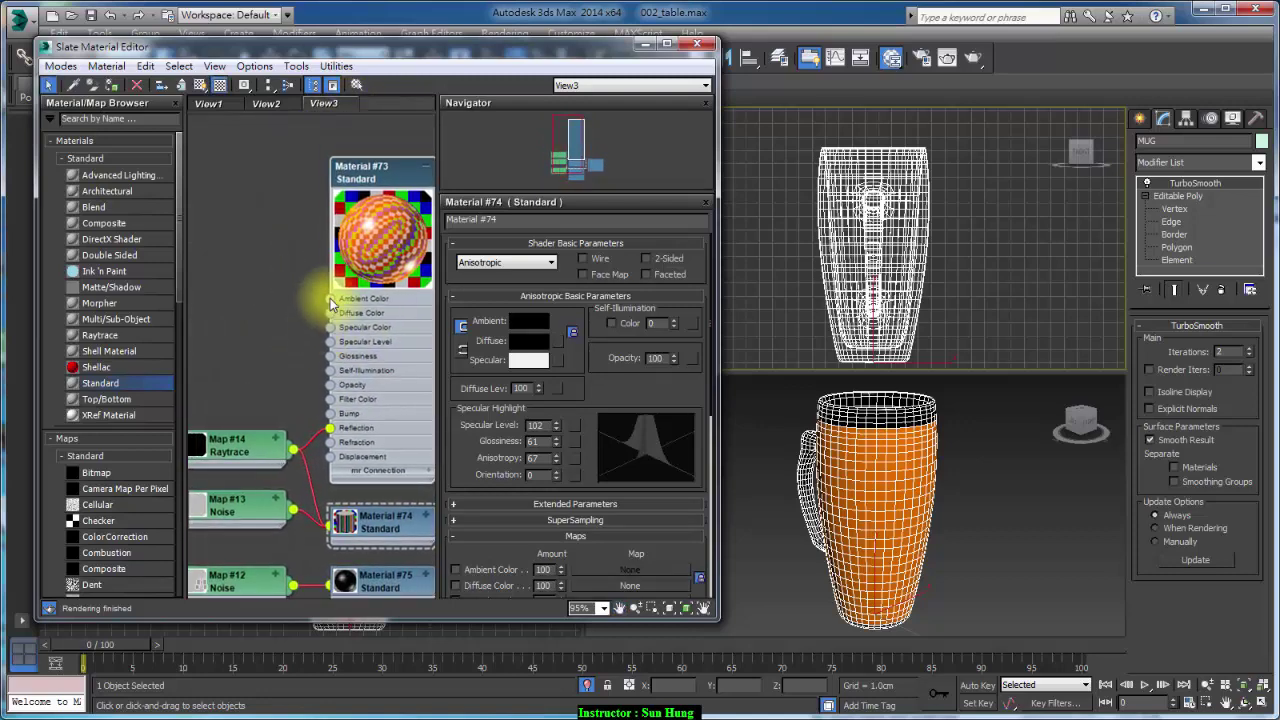
pyautogui.moveTo(330, 313); pyautogui.dragTo(262, 271)
# Pick Bitmap for Diffuse Color and browse drive F: to the Allmaps\free texture folder.
pyautogui.click(300, 118)
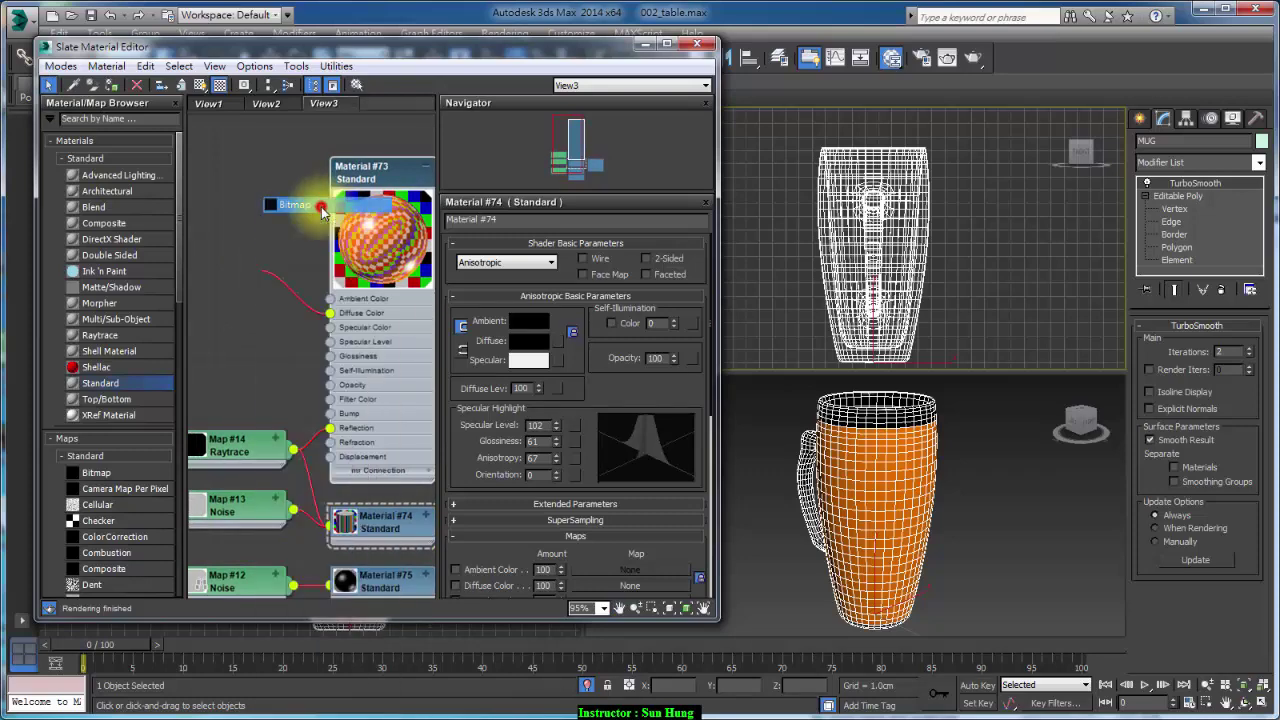
pyautogui.click(206, 67)
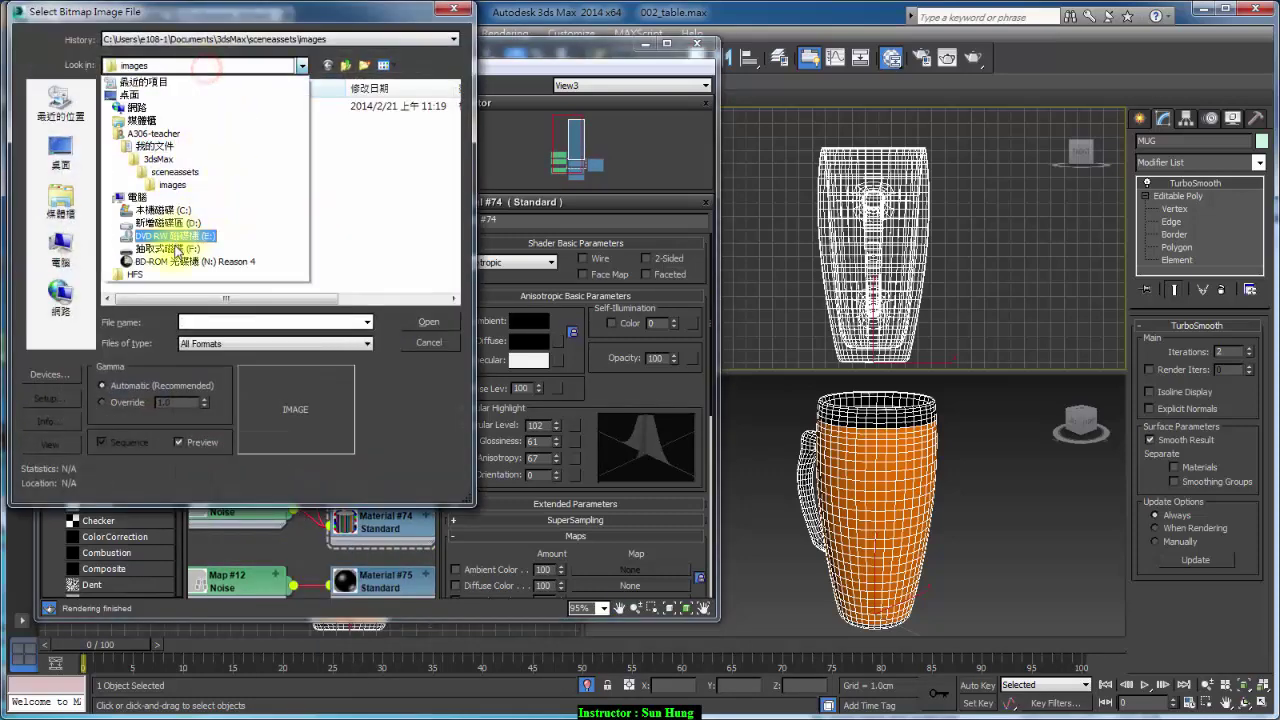
pyautogui.click(172, 252)
pyautogui.doubleClick(140, 118)
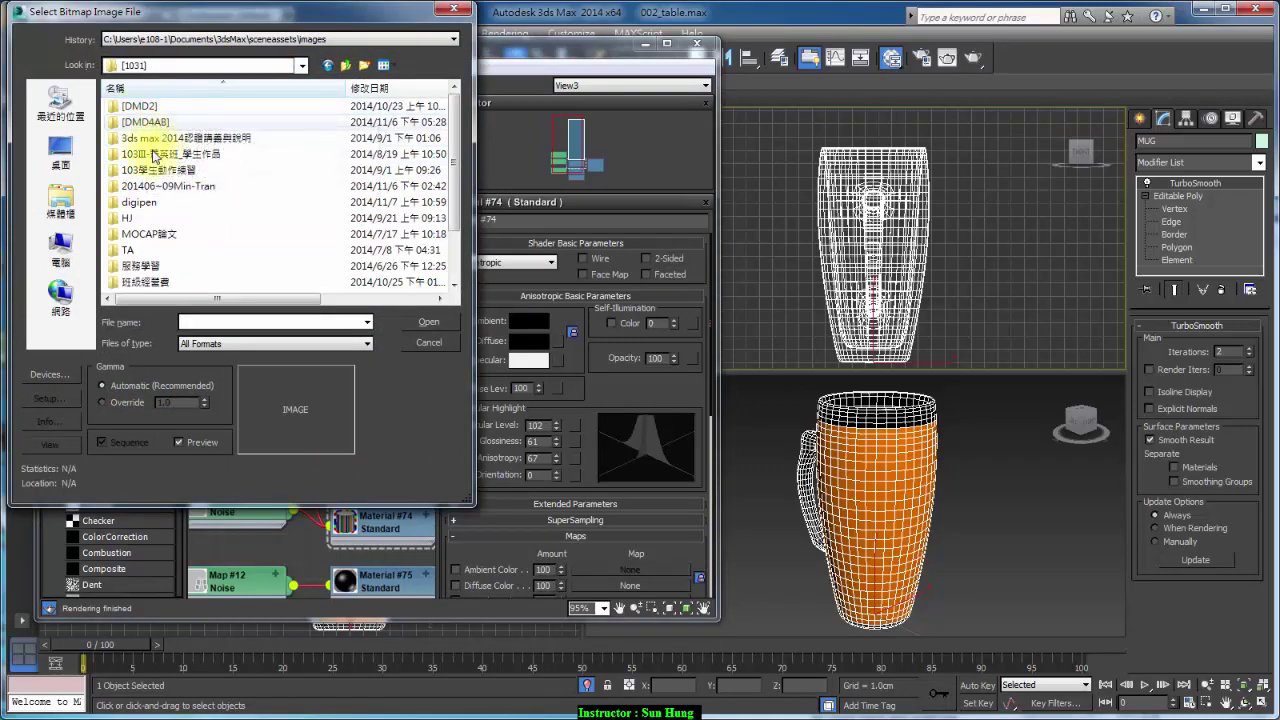
pyautogui.click(333, 64)
pyautogui.doubleClick(147, 155)
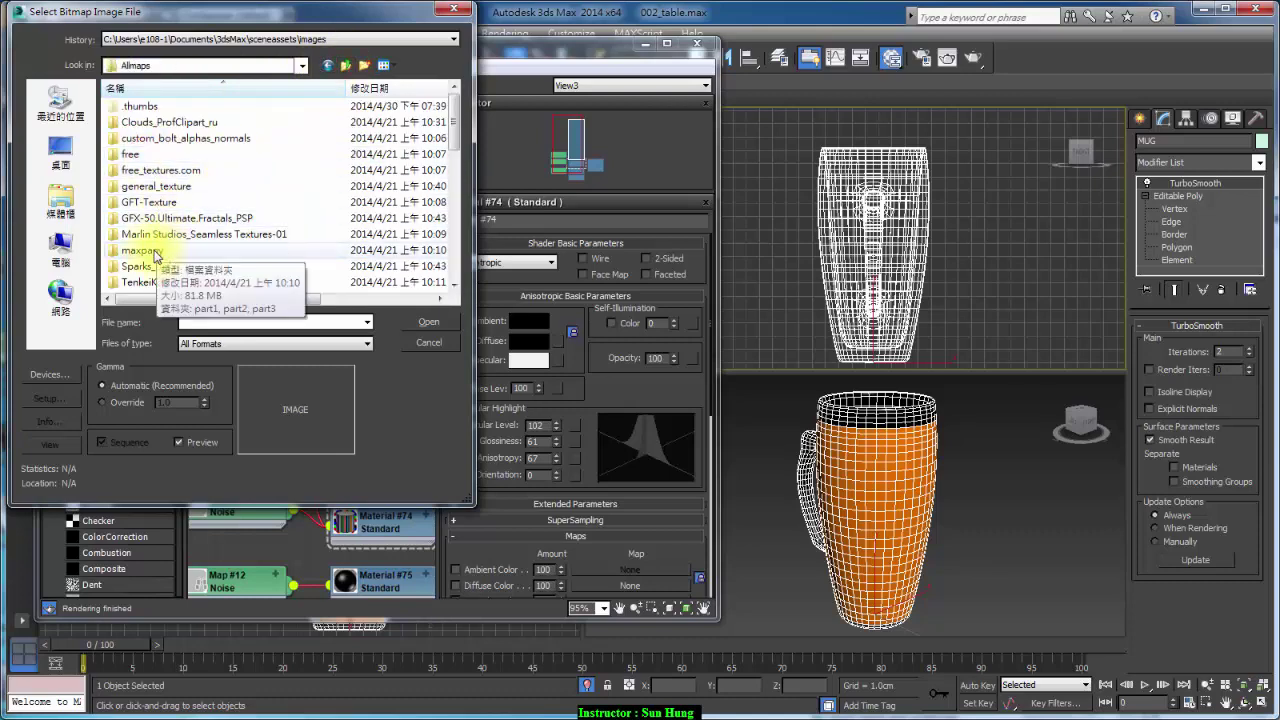
pyautogui.doubleClick(130, 154)
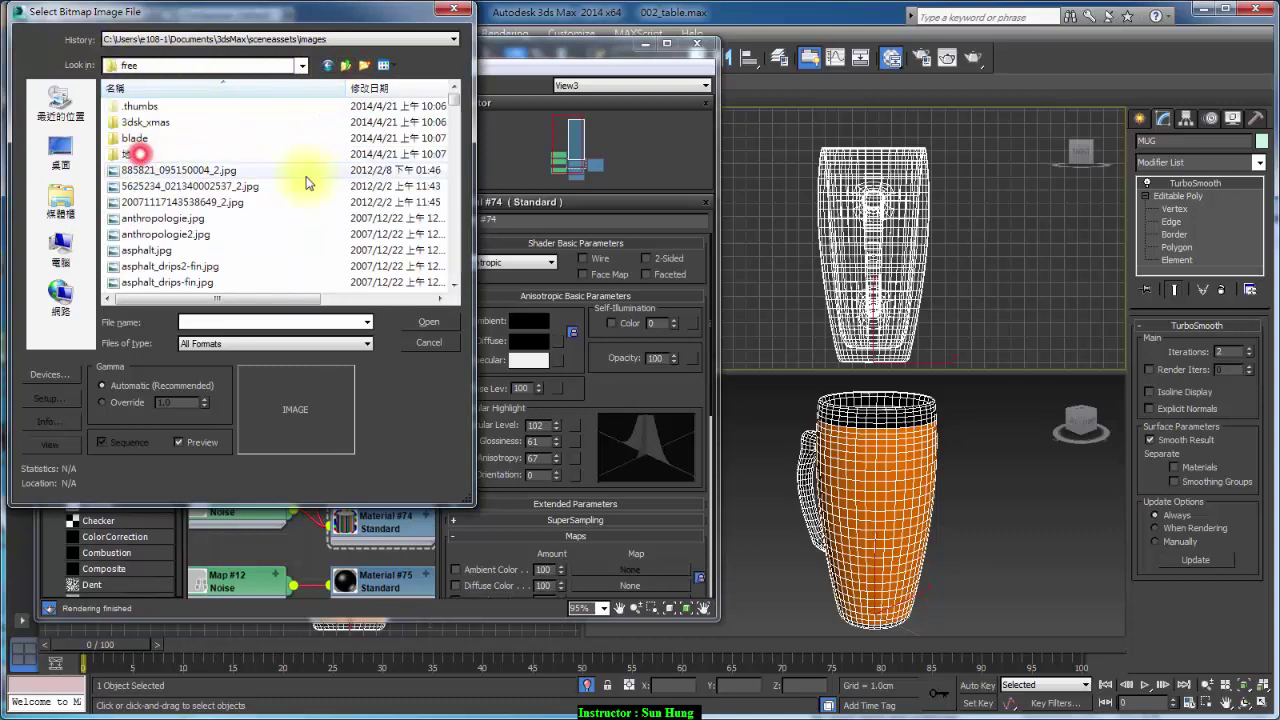
# Select starbucks.jpg in the free folder and load it as the bitmap.
pyautogui.click(178, 222)
pyautogui.press('s')
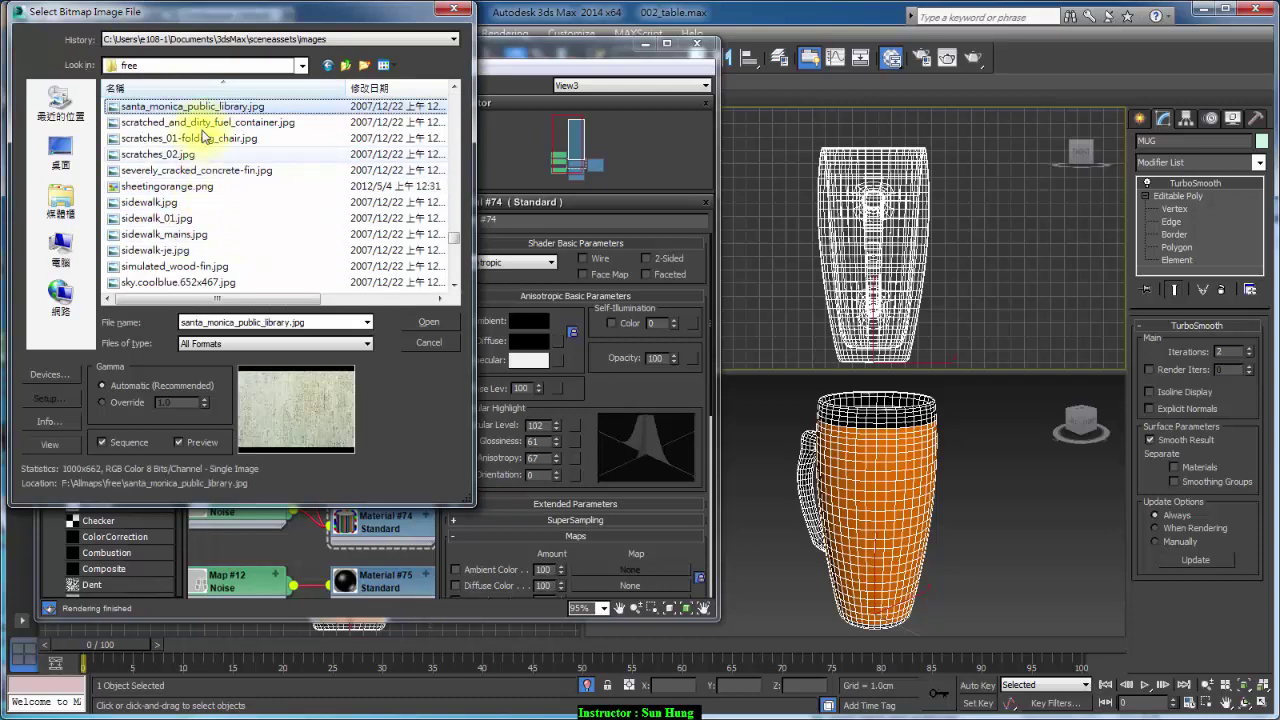
pyautogui.scroll(-2, 140, 250)
pyautogui.scroll(-2, 140, 250)
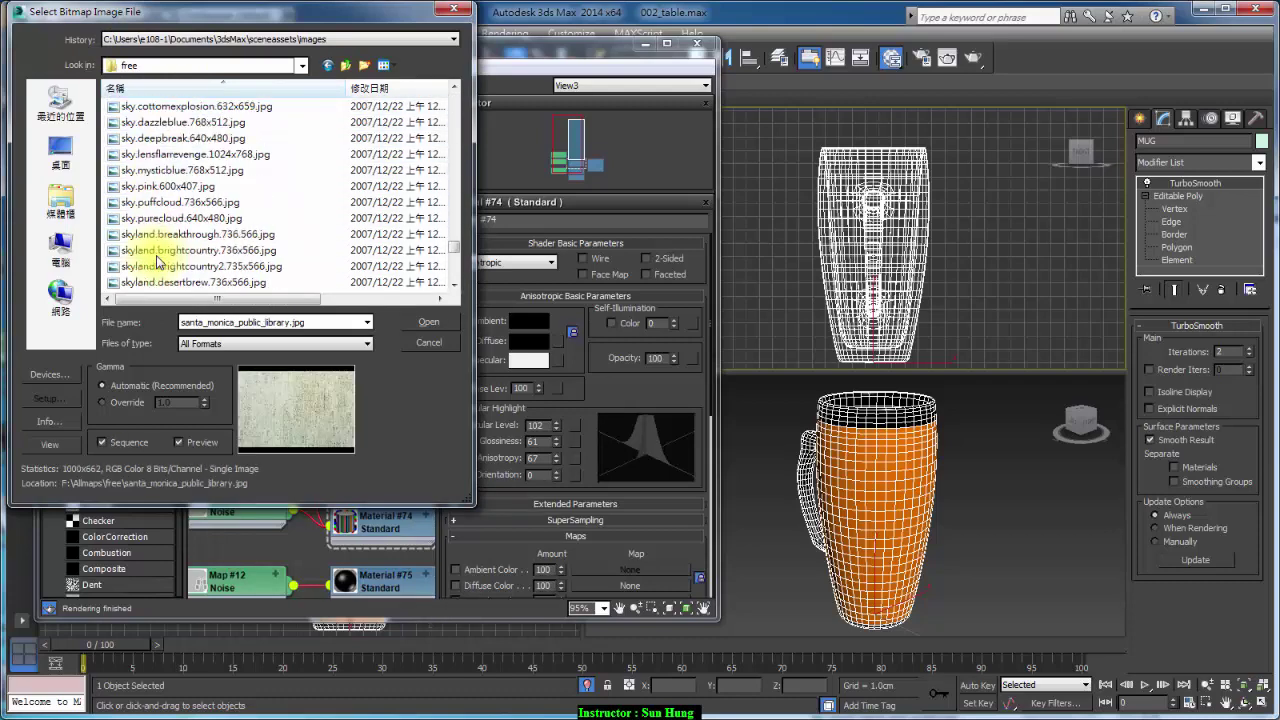
pyautogui.scroll(-2, 150, 245)
pyautogui.click(150, 282)
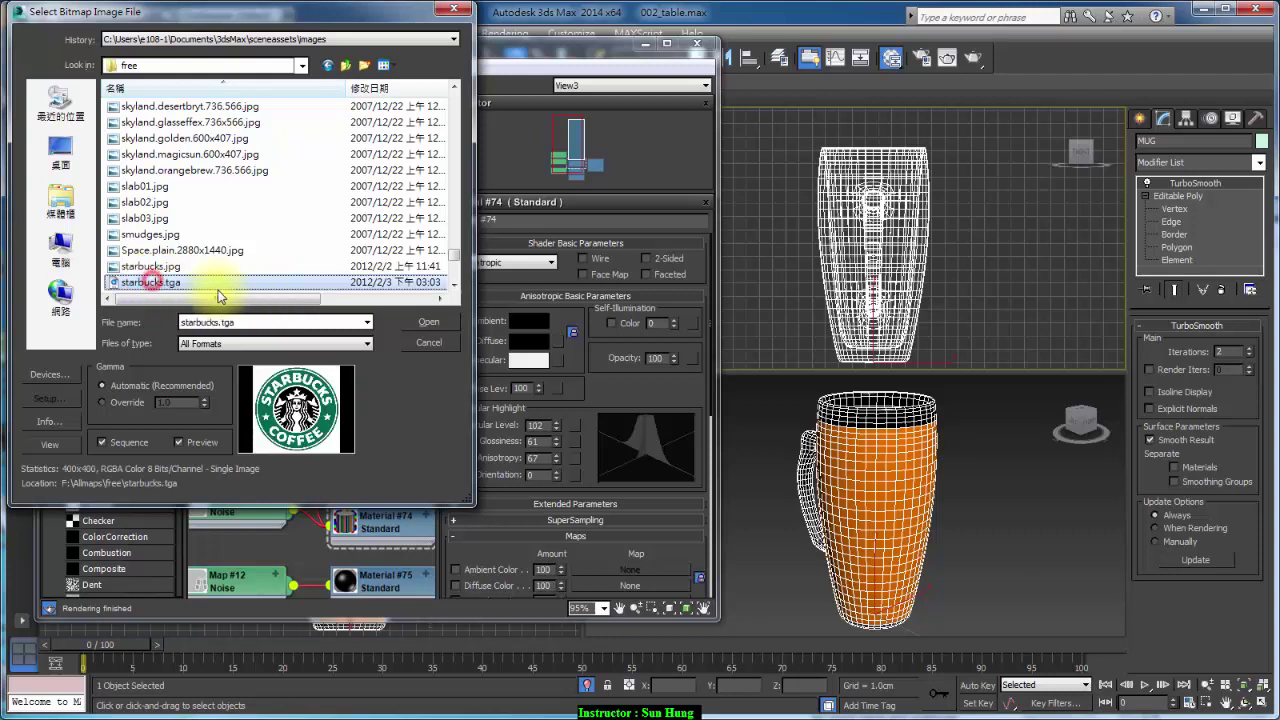
pyautogui.click(170, 268)
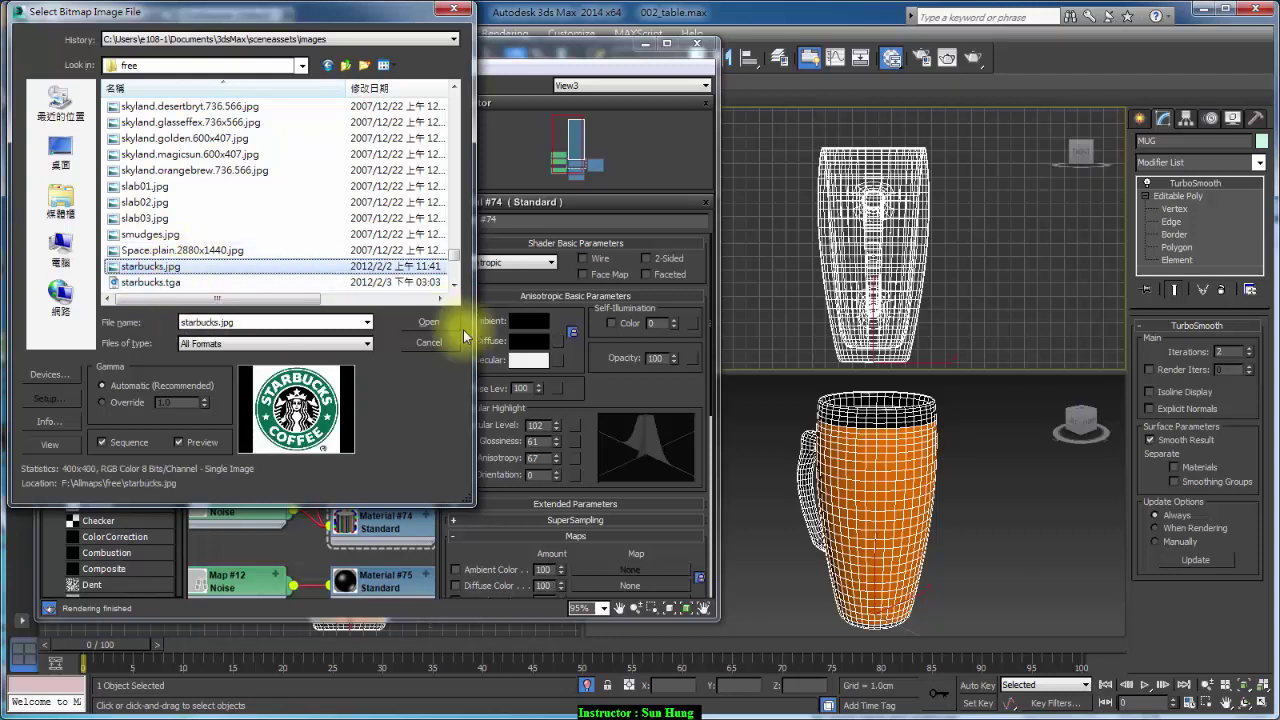
pyautogui.click(431, 324)
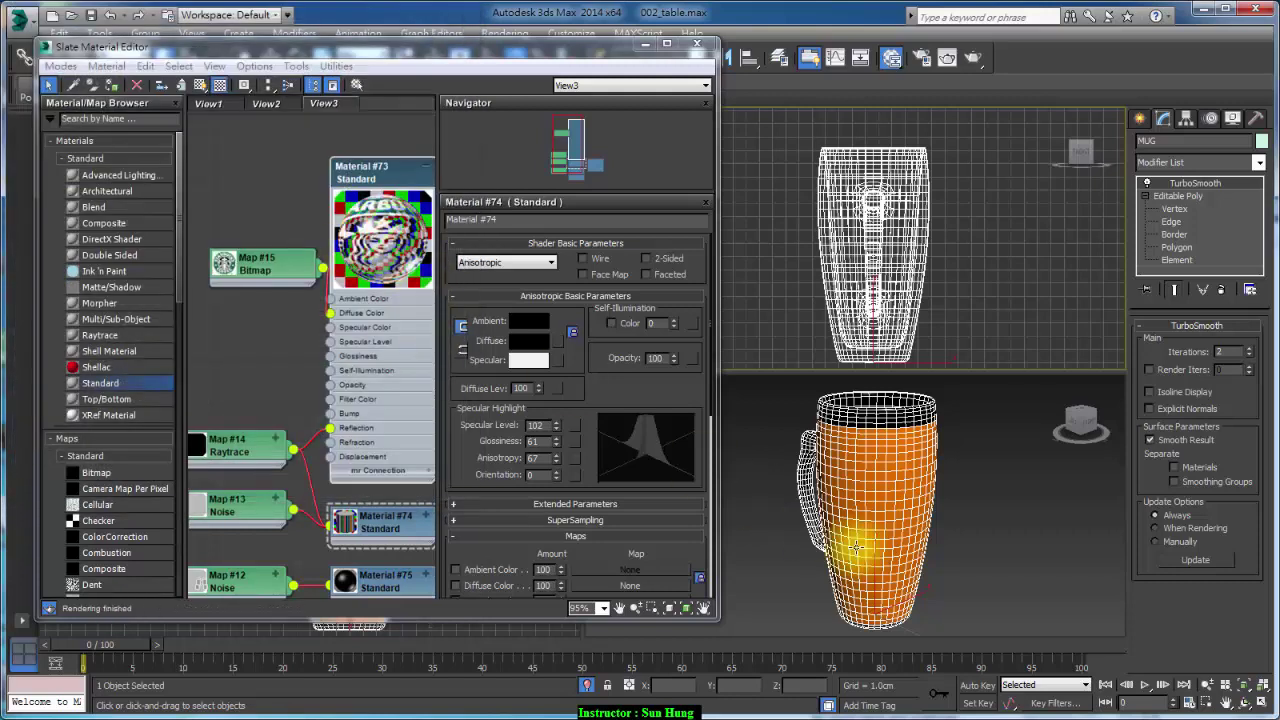
# Add a UVW Map modifier to the mug, try Cylindrical, then settle on Planar mapping.
pyautogui.moveTo(929, 500); pyautogui.dragTo(848, 494, button='middle')
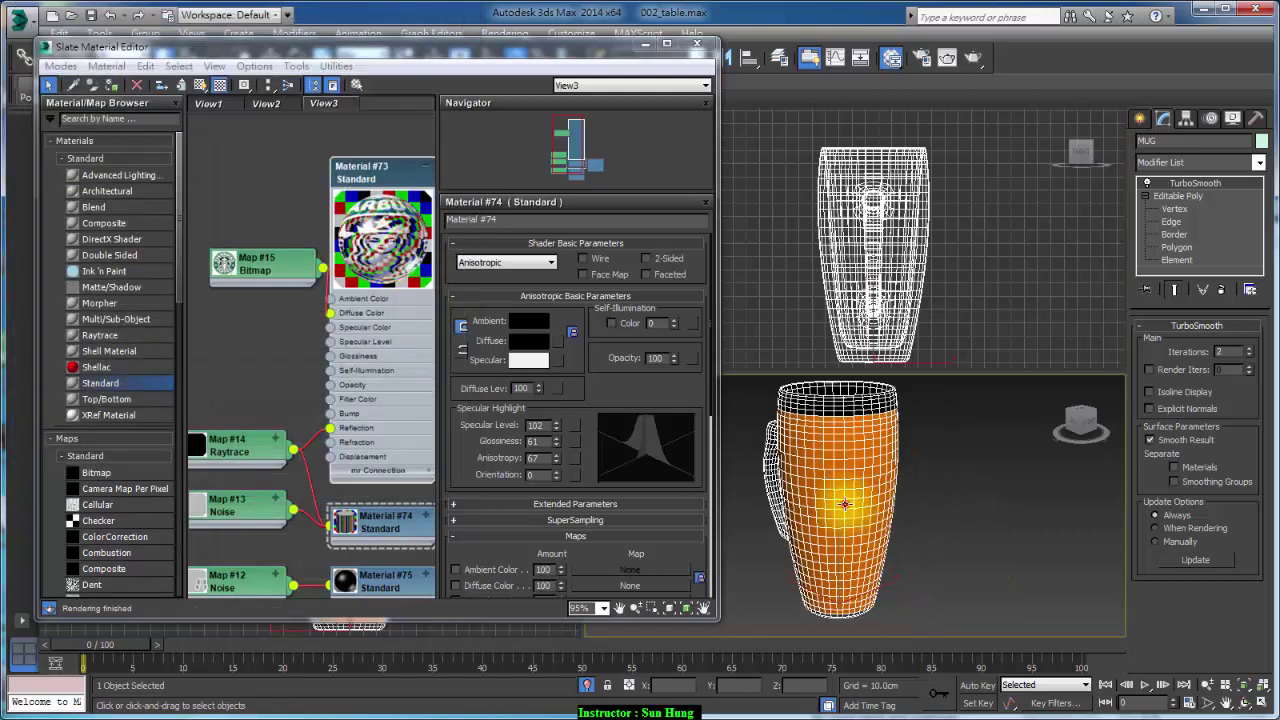
pyautogui.click(1260, 163)
pyautogui.moveTo(1260, 214); pyautogui.dragTo(1260, 600)
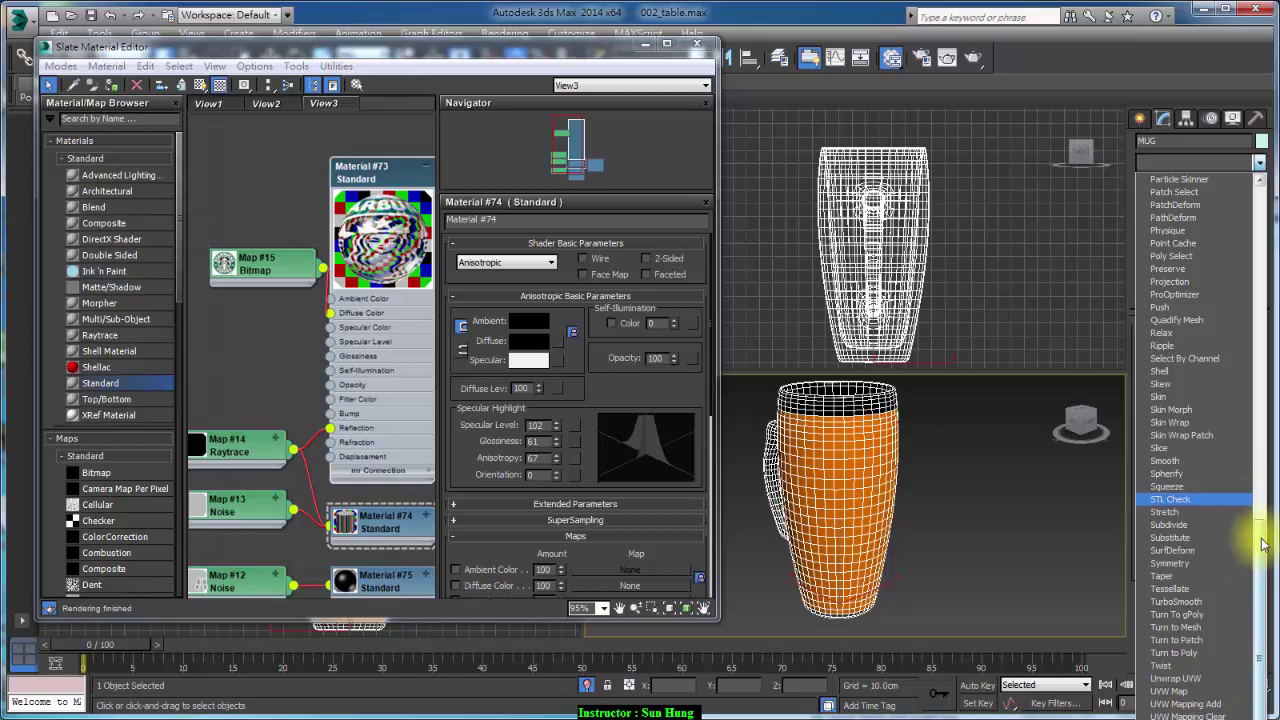
pyautogui.click(1201, 693)
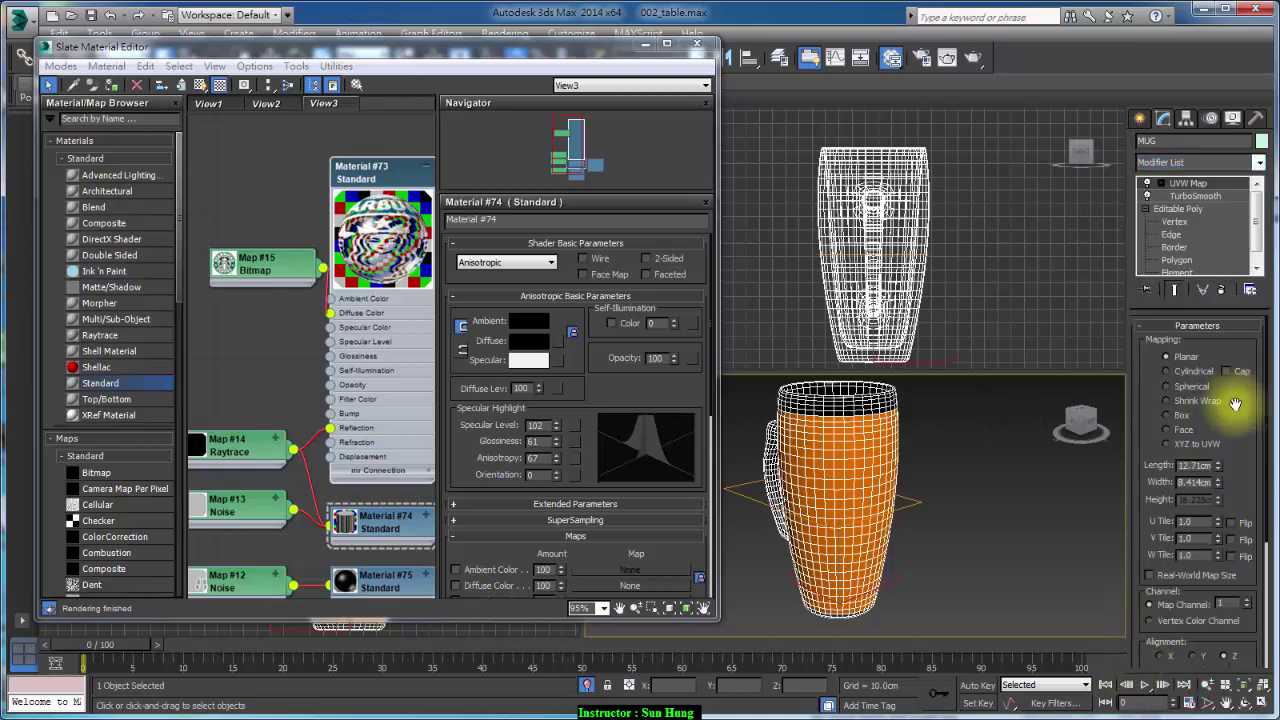
pyautogui.click(1193, 371)
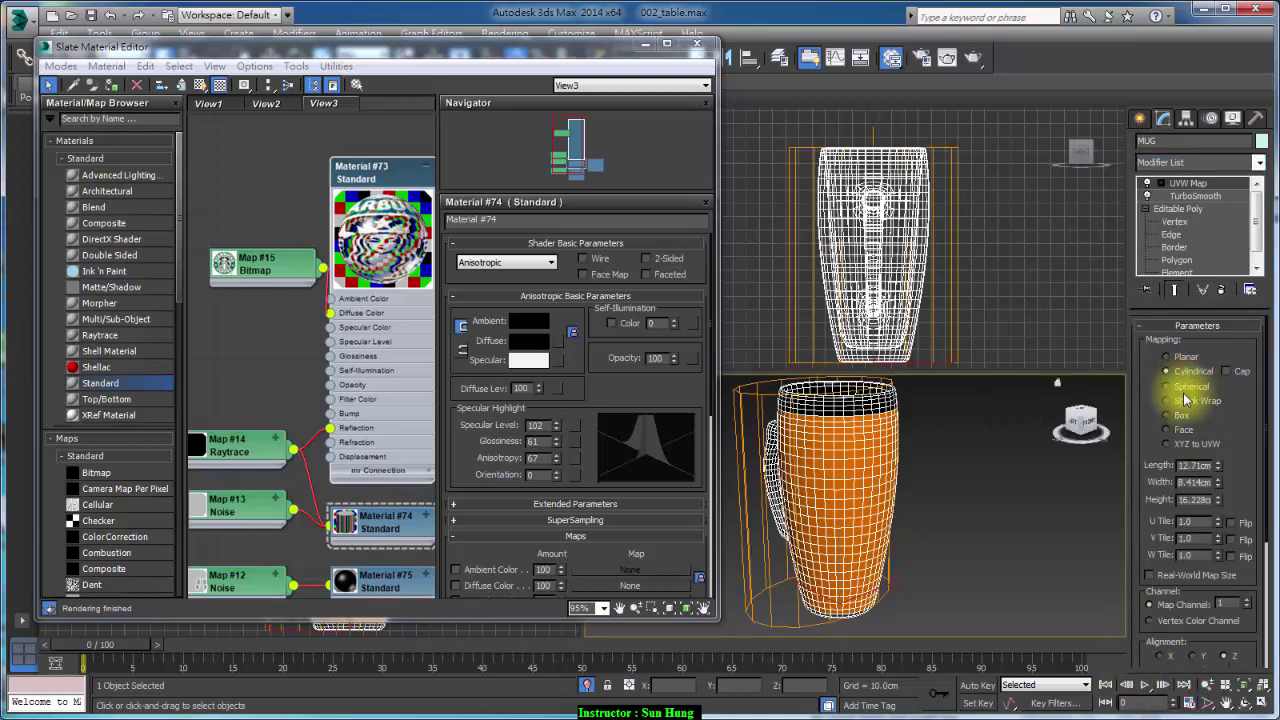
pyautogui.click(1167, 356)
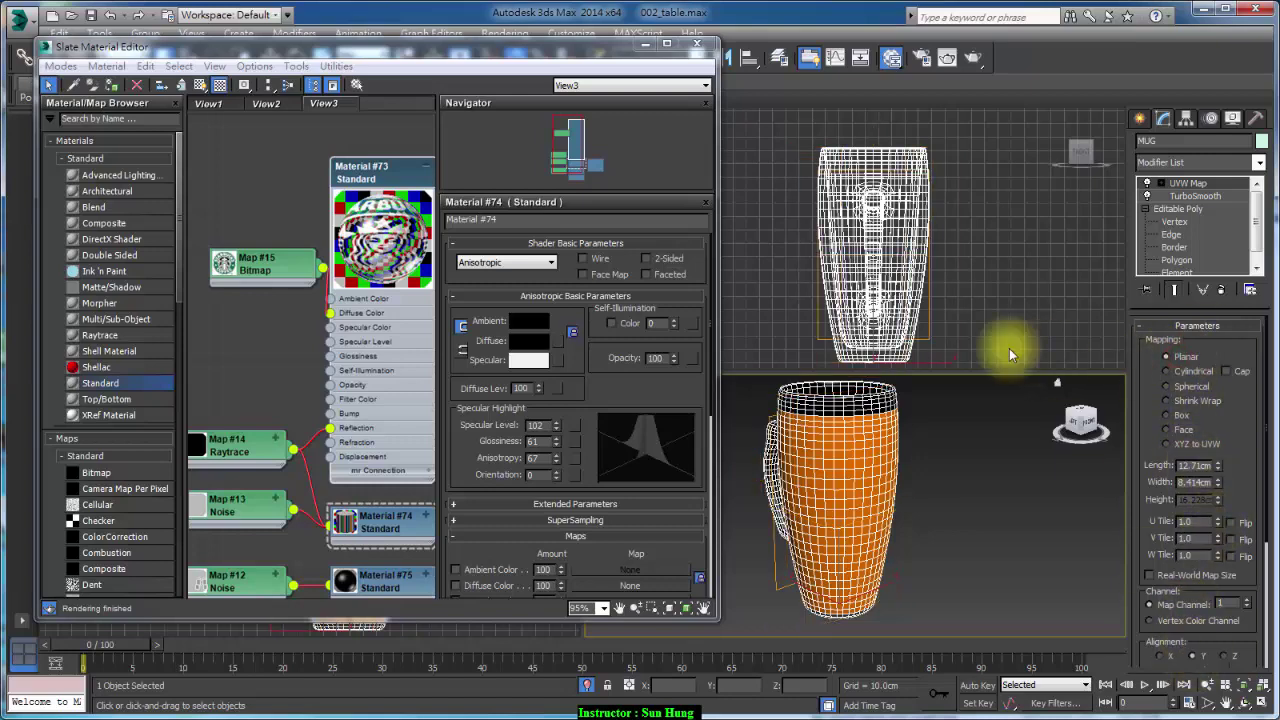
# Show Material #73's texture on the mug in the viewport and open Map #15's settings.
pyautogui.click(383, 178)
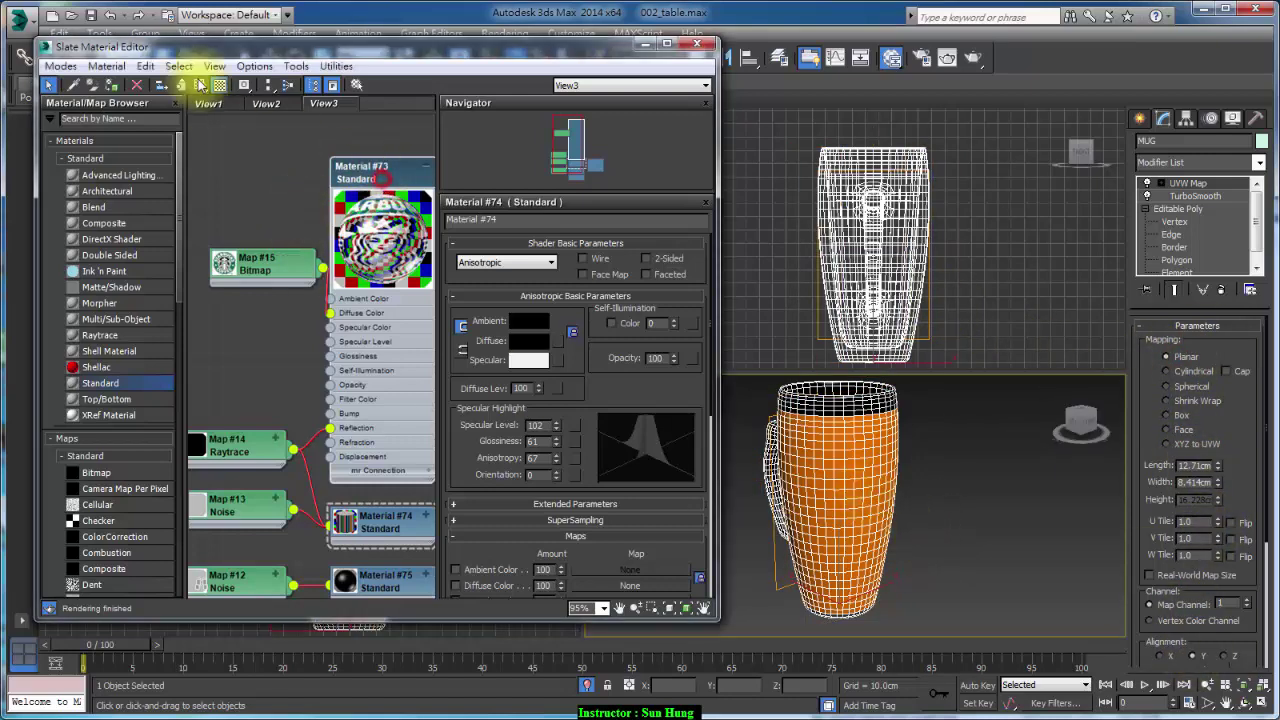
pyautogui.click(199, 85)
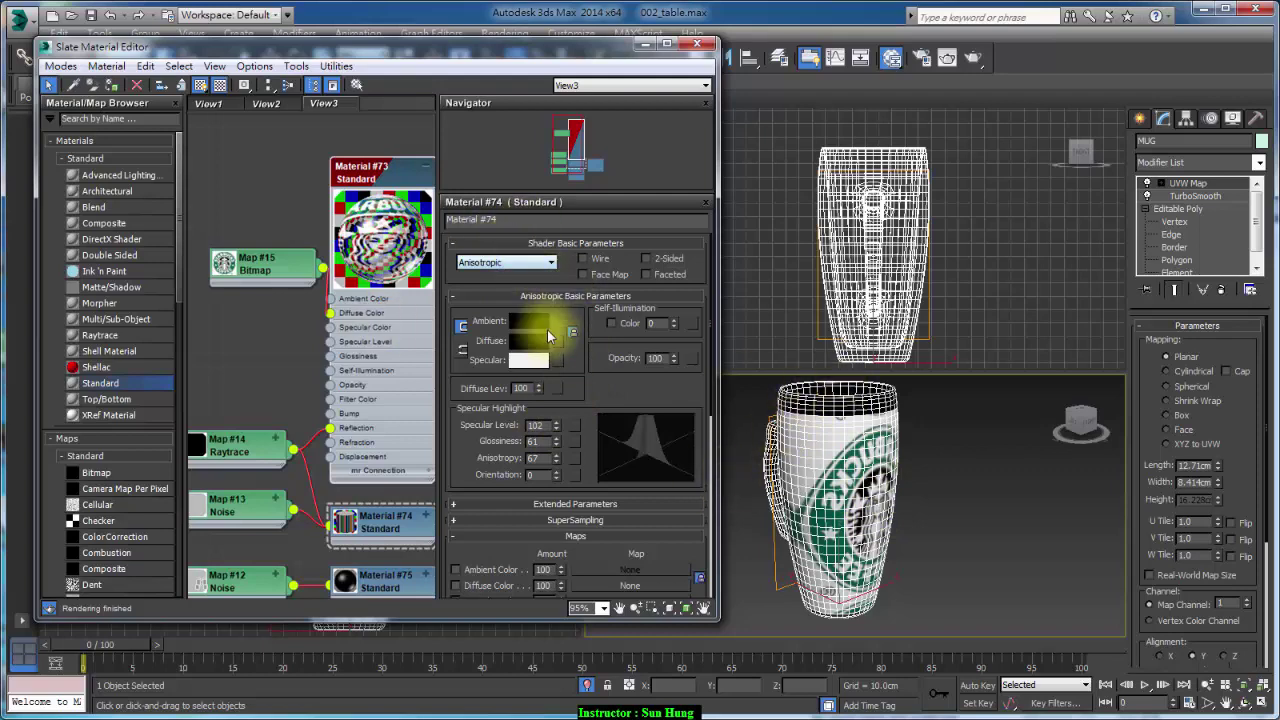
pyautogui.doubleClick(280, 273)
pyautogui.moveTo(280, 273); pyautogui.dragTo(248, 270)
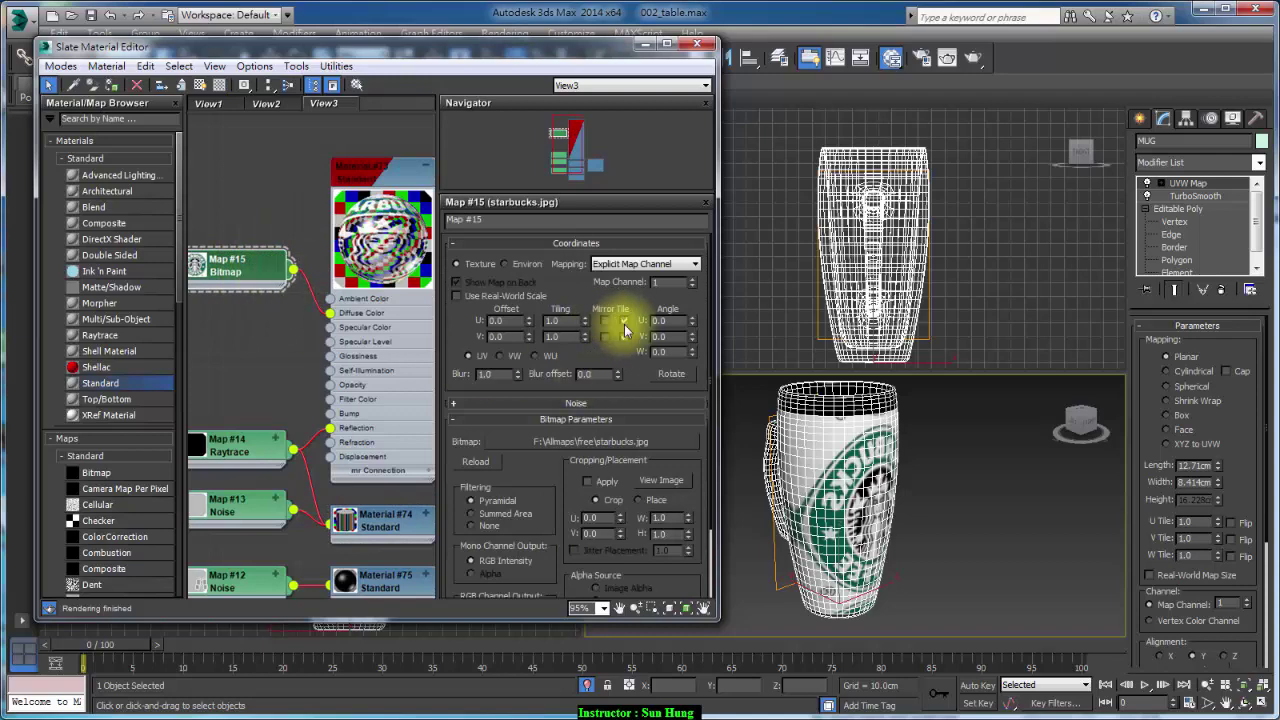
# Set the logo's U and V tiling to 1.0 and shrink the mapping length to about 6.6 cm.
pyautogui.moveTo(582, 322)
pyautogui.mouseDown()
pyautogui.moveTo(586, 348)
pyautogui.moveTo(587, 321)
pyautogui.mouseUp()
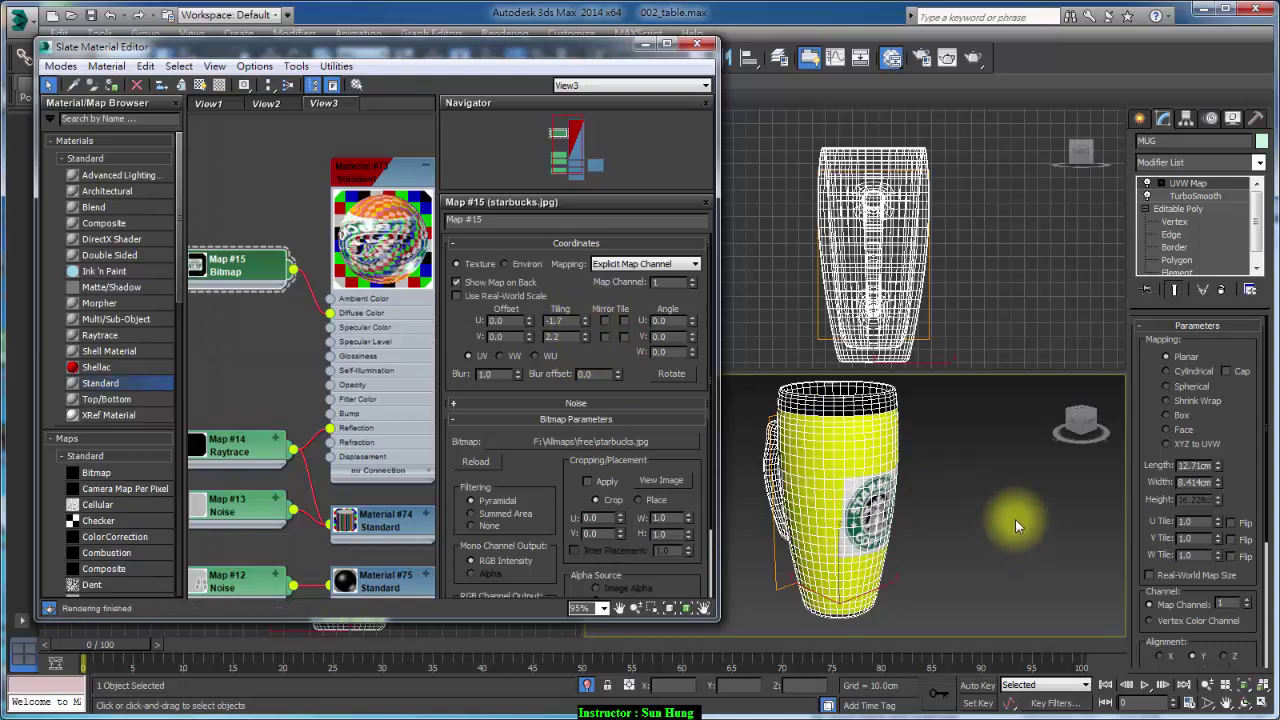
pyautogui.moveTo(1015, 519)
pyautogui.keyDown('alt'); pyautogui.mouseDown(button='middle')
pyautogui.moveTo(914, 485)
pyautogui.moveTo(930, 485)
pyautogui.mouseUp(button='middle'); pyautogui.keyUp('alt')
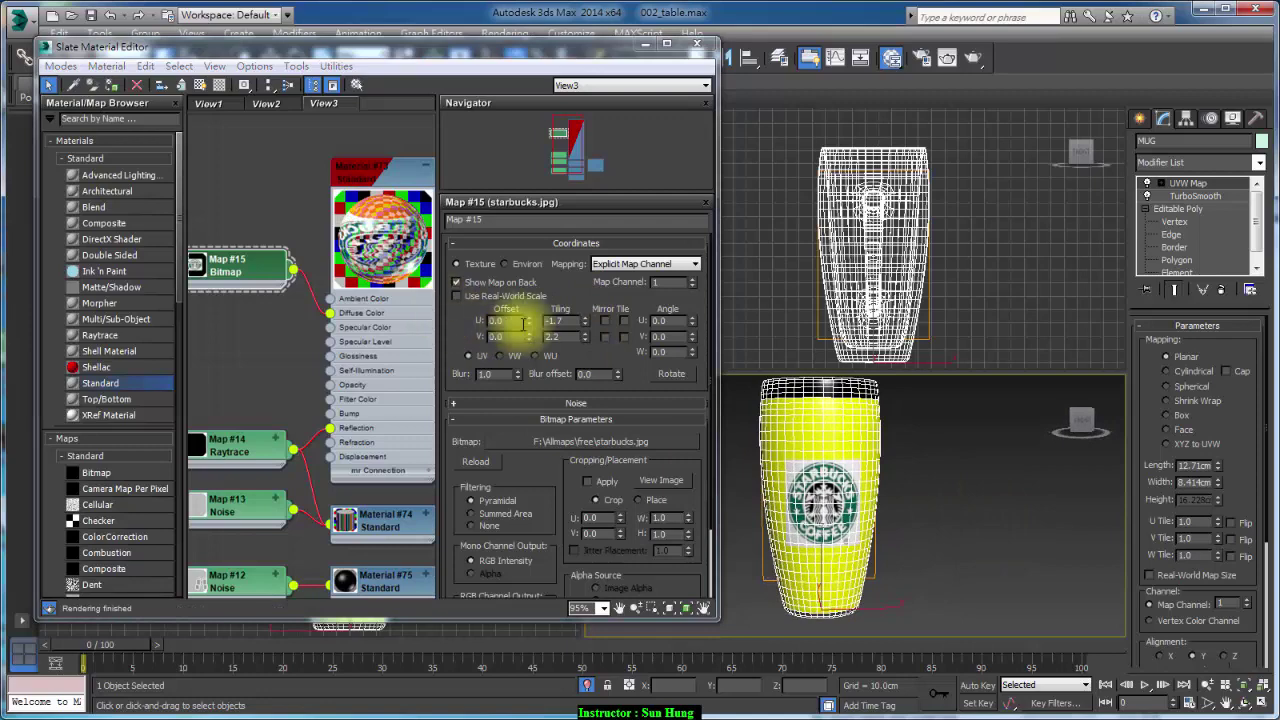
pyautogui.moveTo(583, 327); pyautogui.dragTo(578, 338)
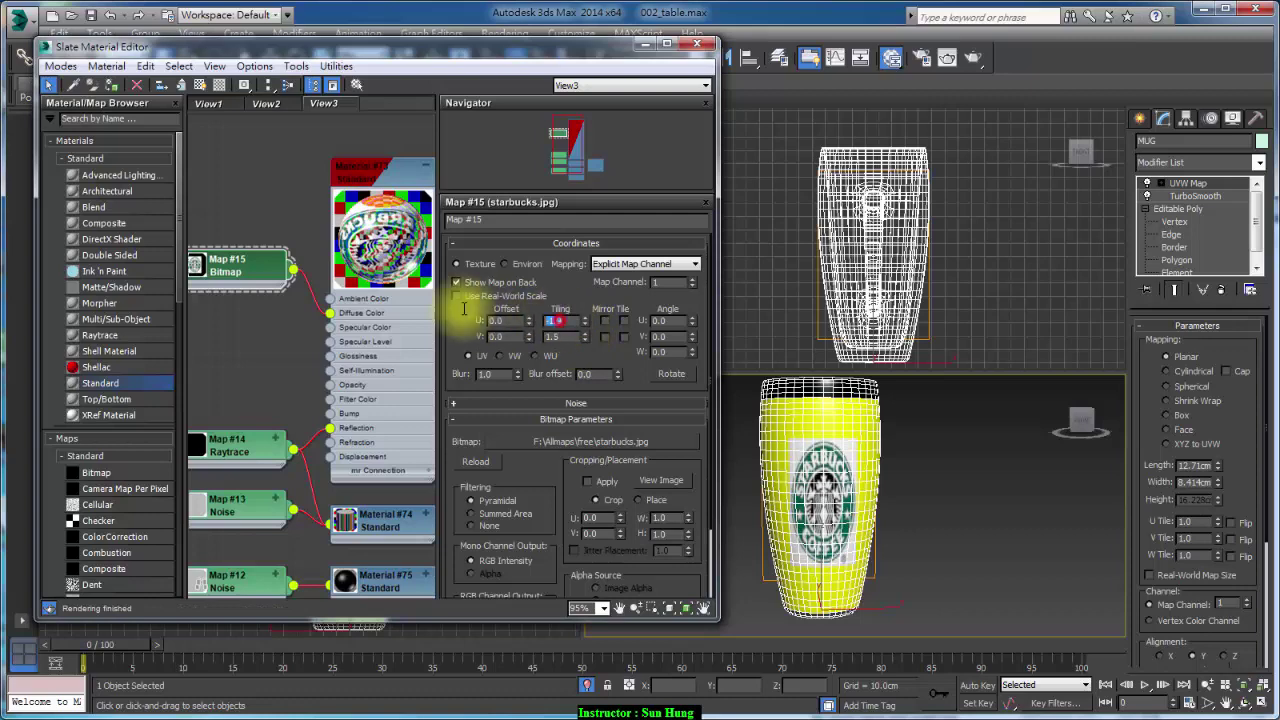
pyautogui.doubleClick(553, 320)
pyautogui.write('1')
pyautogui.press('Return')
pyautogui.doubleClick(553, 336)
pyautogui.write('1')
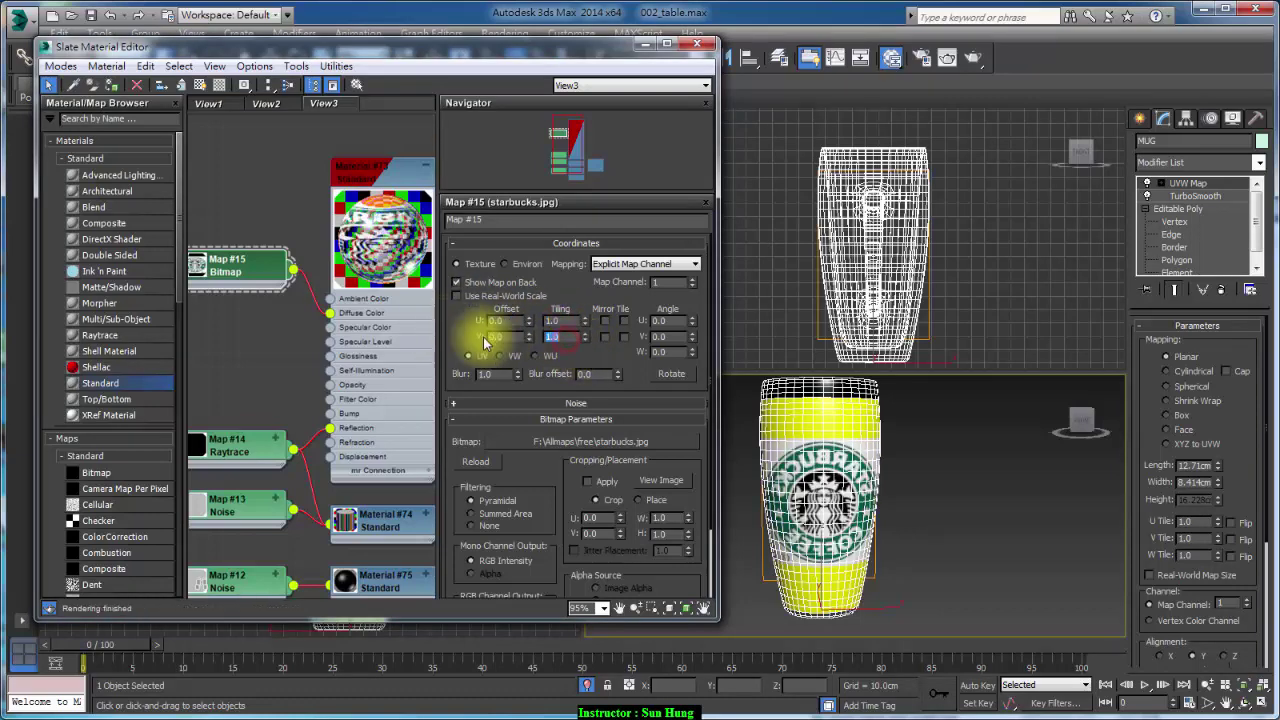
pyautogui.press('Return')
pyautogui.moveTo(1220, 470); pyautogui.dragTo(1220, 531)
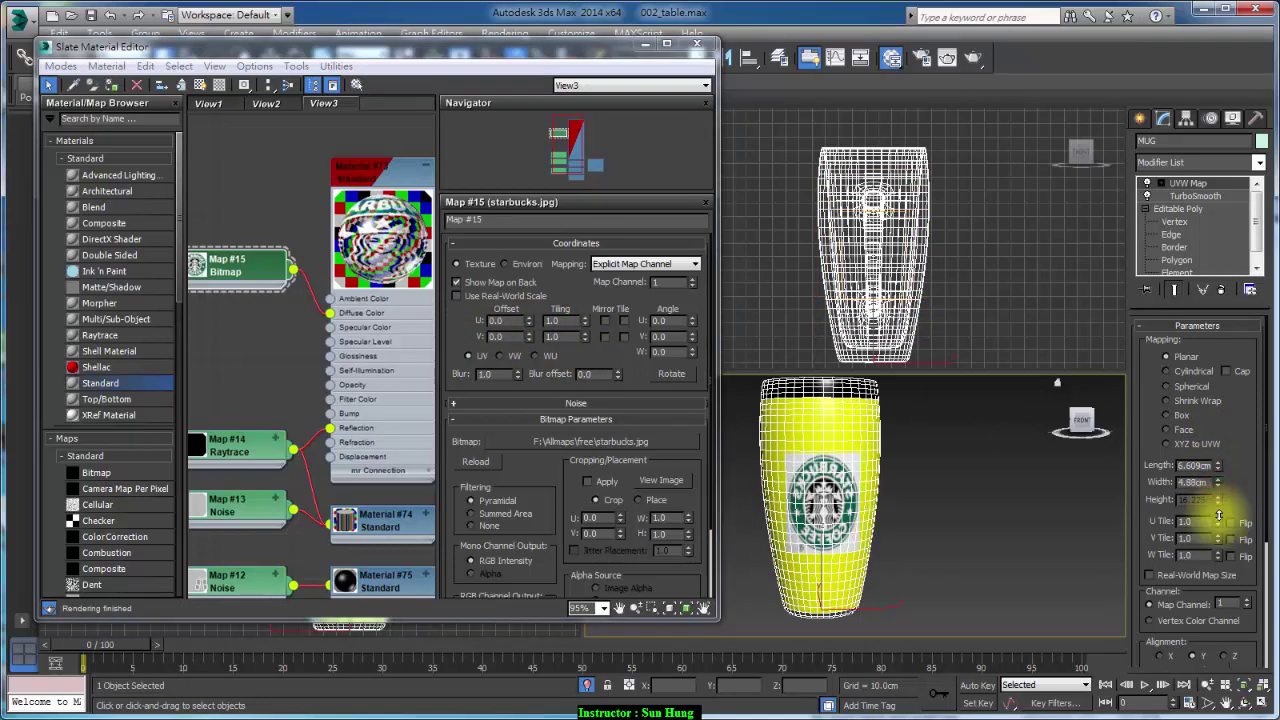
# Resize the UVW mapping to width 4.88 cm and length 4.891 cm.
pyautogui.moveTo(1218, 465); pyautogui.dragTo(1220, 480)
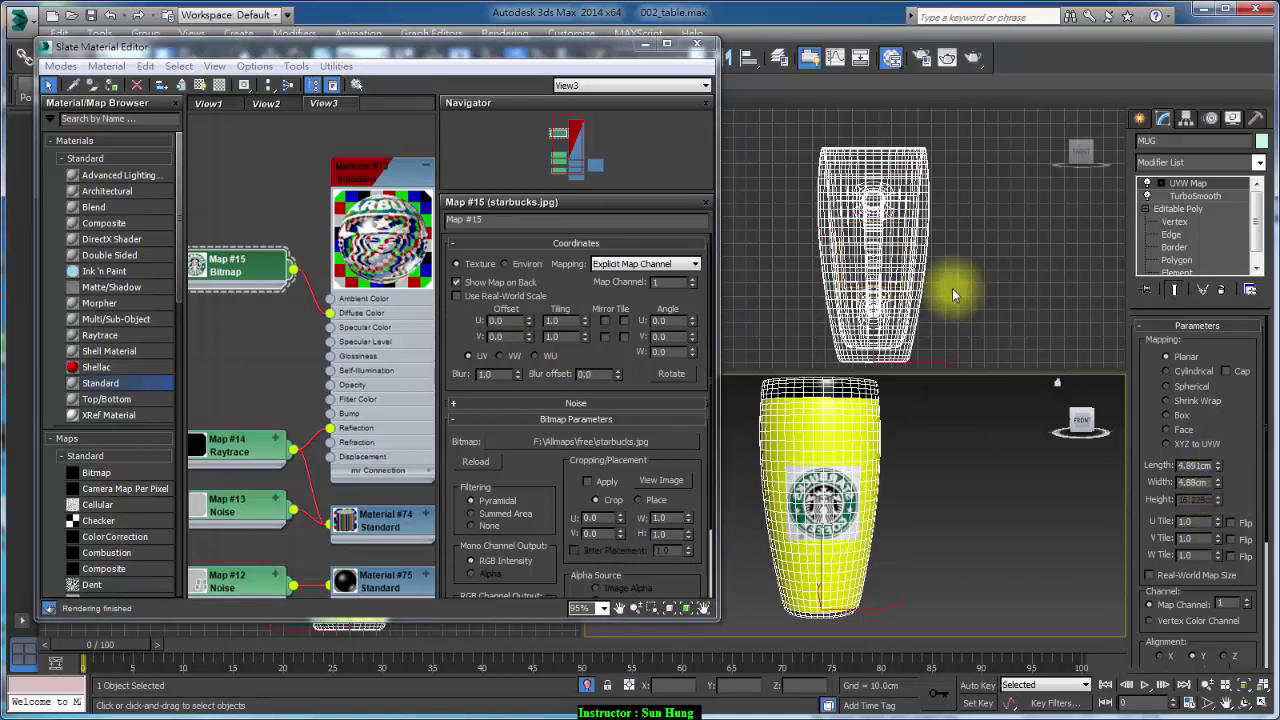
pyautogui.click(875, 266)
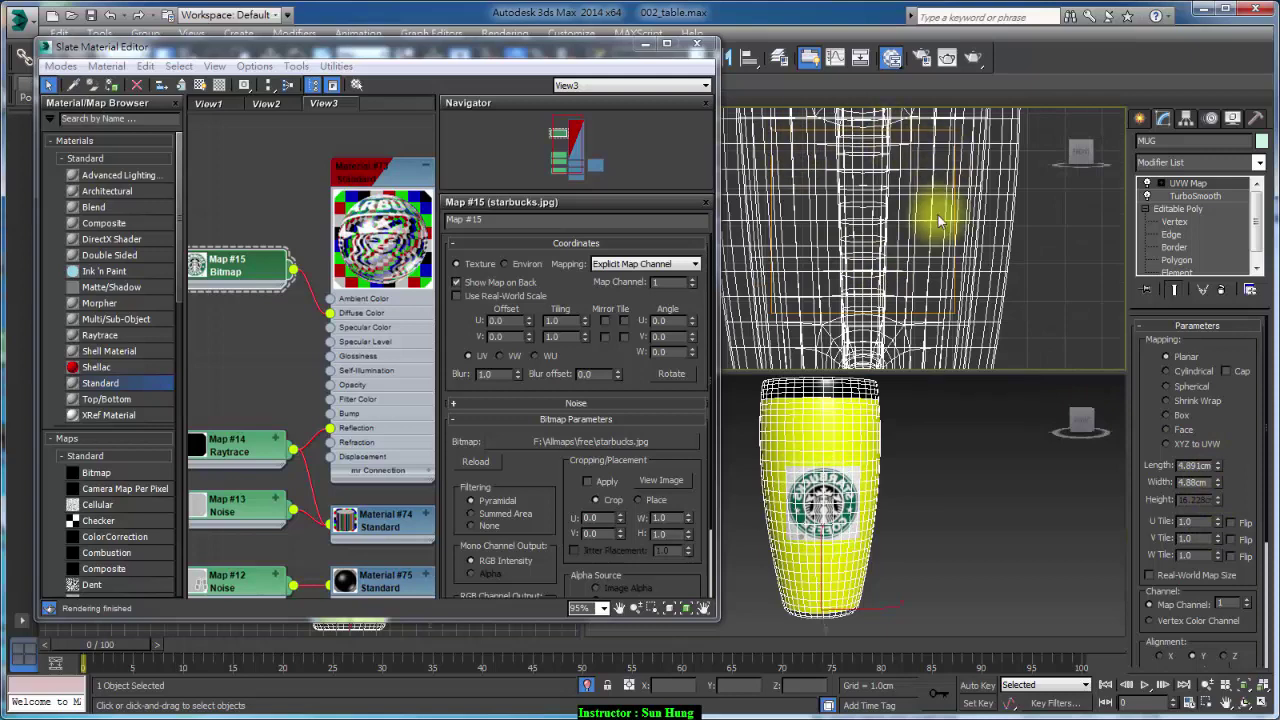
pyautogui.scroll(2, 900, 298)
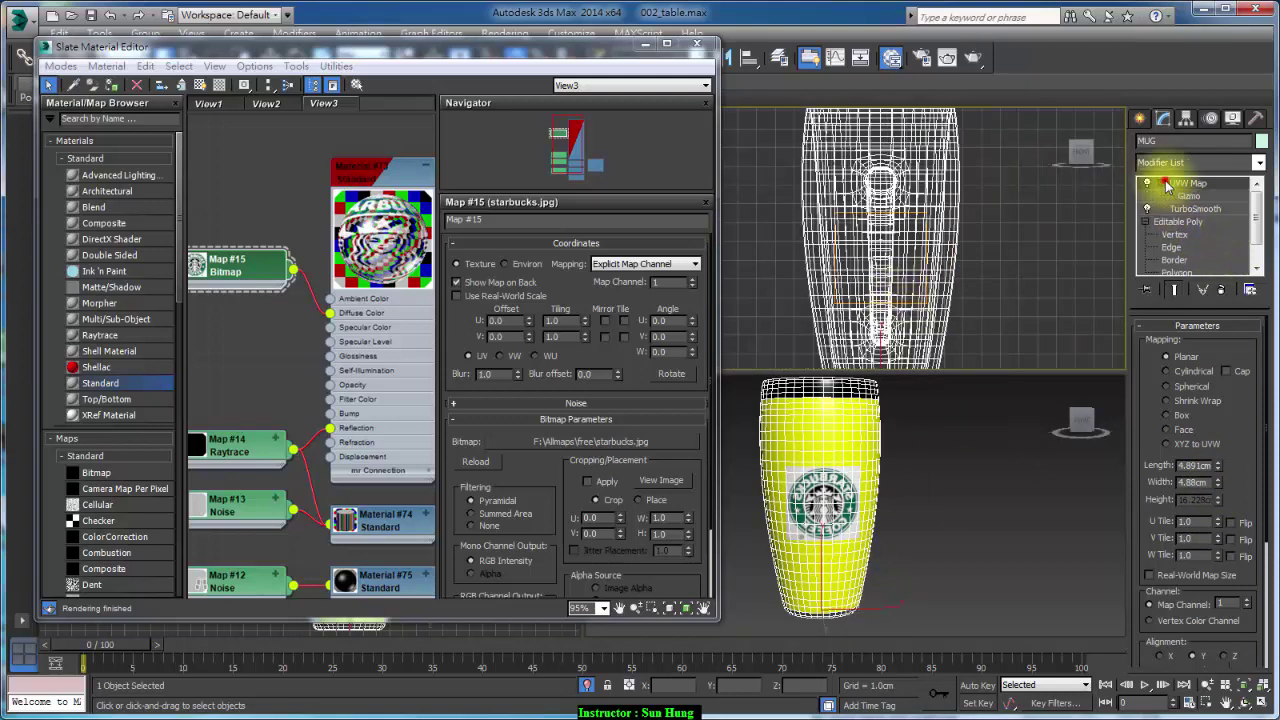
# Move the mapping gizmo down the mug, orbit to show the handle, and render the perspective view.
pyautogui.click(1183, 197)
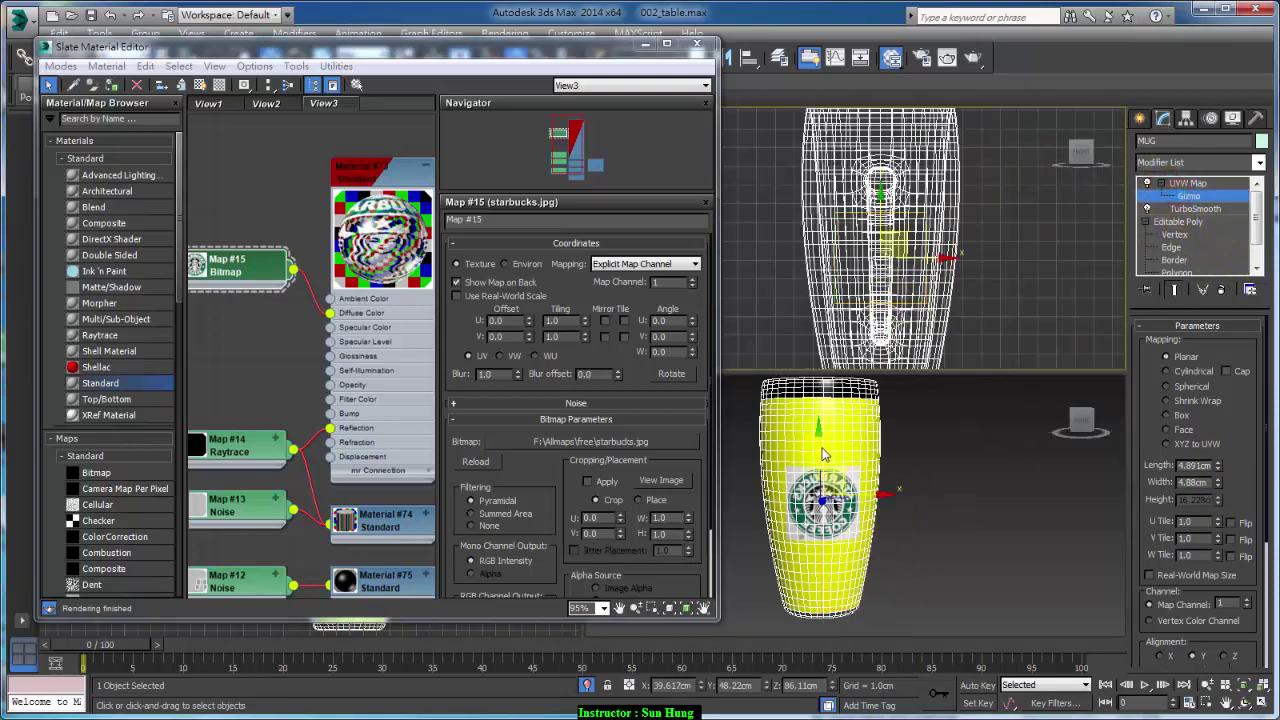
pyautogui.moveTo(822, 455)
pyautogui.mouseDown()
pyautogui.moveTo(822, 508)
pyautogui.moveTo(827, 426)
pyautogui.mouseUp()
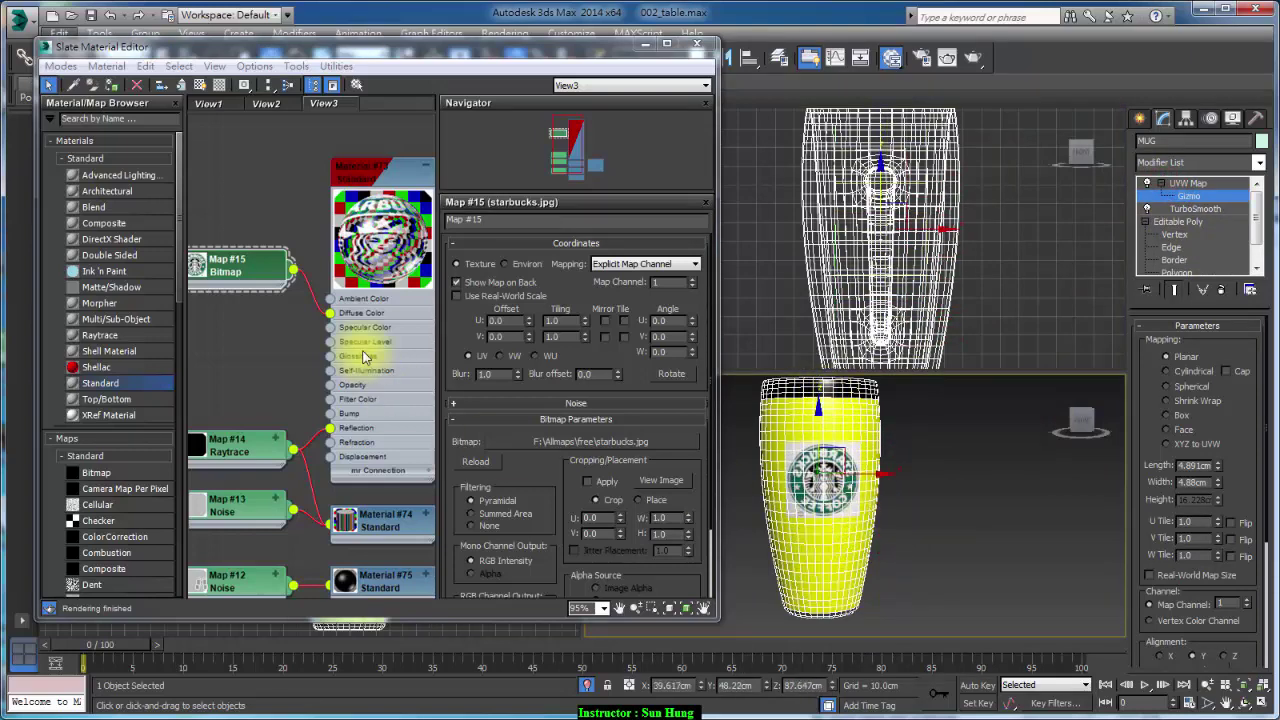
pyautogui.moveTo(928, 580)
pyautogui.keyDown('alt'); pyautogui.mouseDown(button='middle')
pyautogui.moveTo(885, 563)
pyautogui.moveTo(939, 552)
pyautogui.mouseUp(button='middle'); pyautogui.keyUp('alt')
pyautogui.scroll(3, 907, 558)
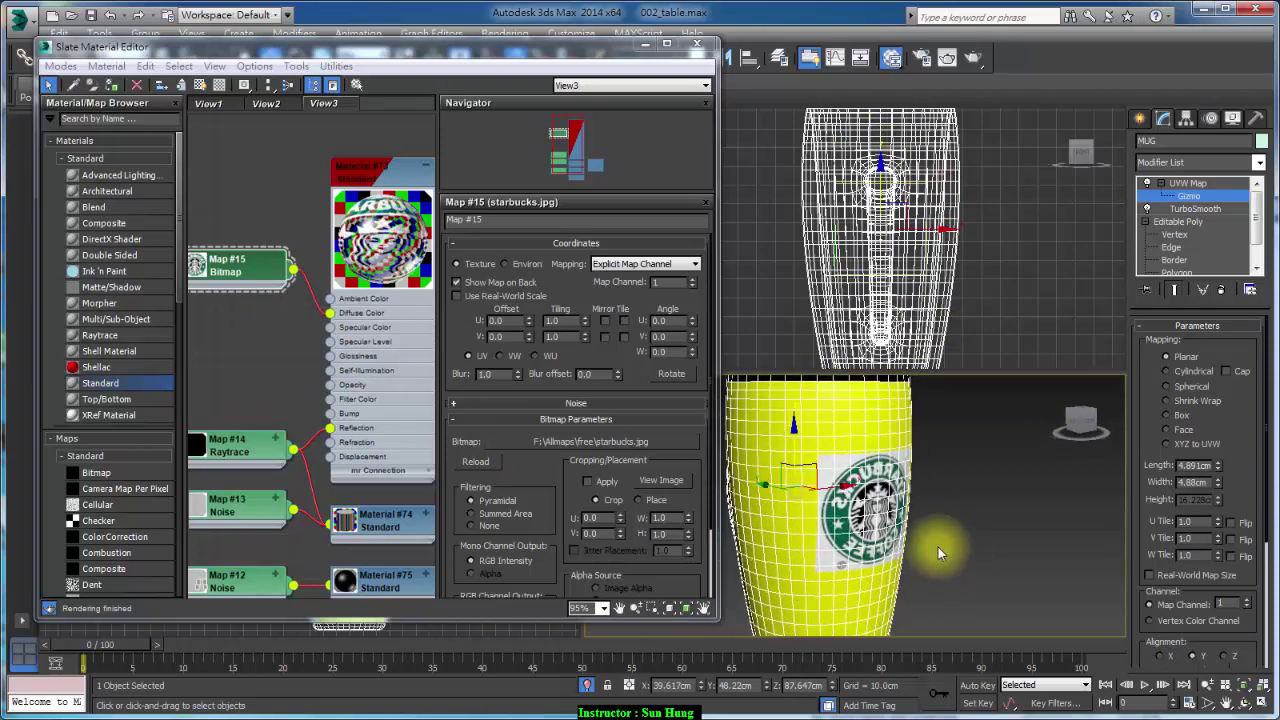
pyautogui.hotkey('shift', 'q')
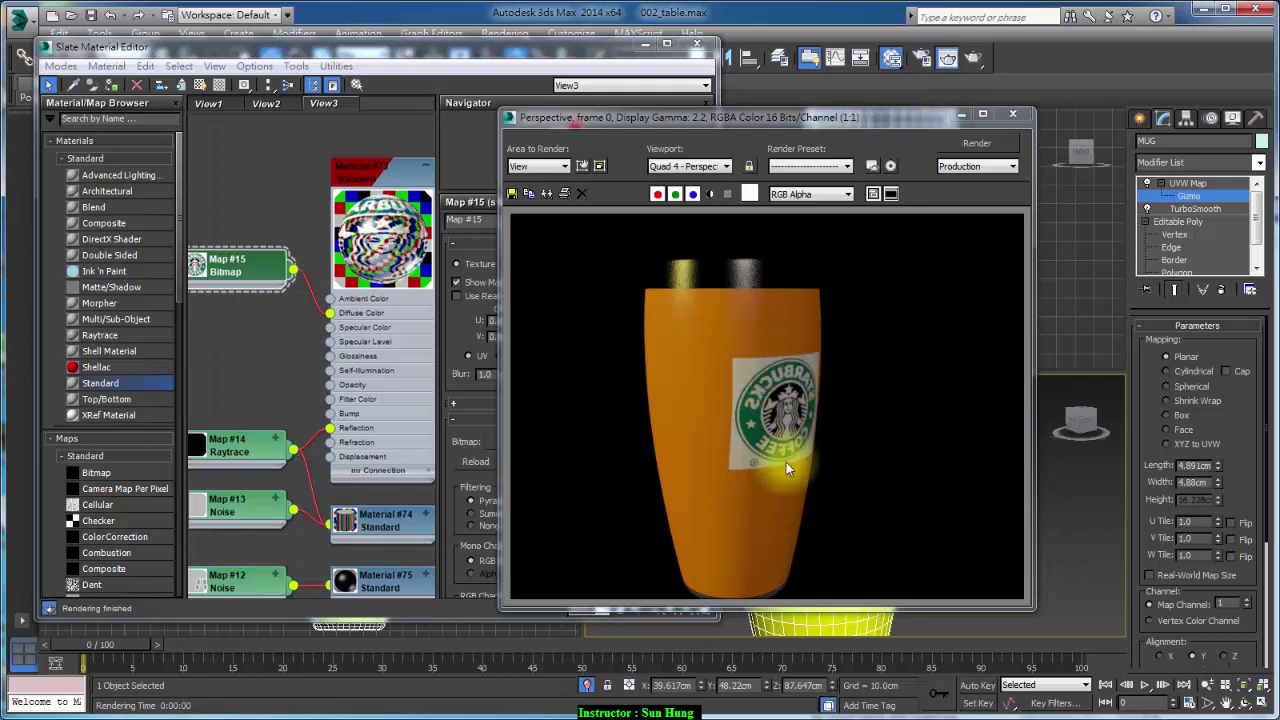
# Delete Map #15 and wire a new bitmap loading starbucks.tga into Material #73's Diffuse Color.
pyautogui.click(246, 272)
pyautogui.moveTo(327, 315); pyautogui.dragTo(300, 304)
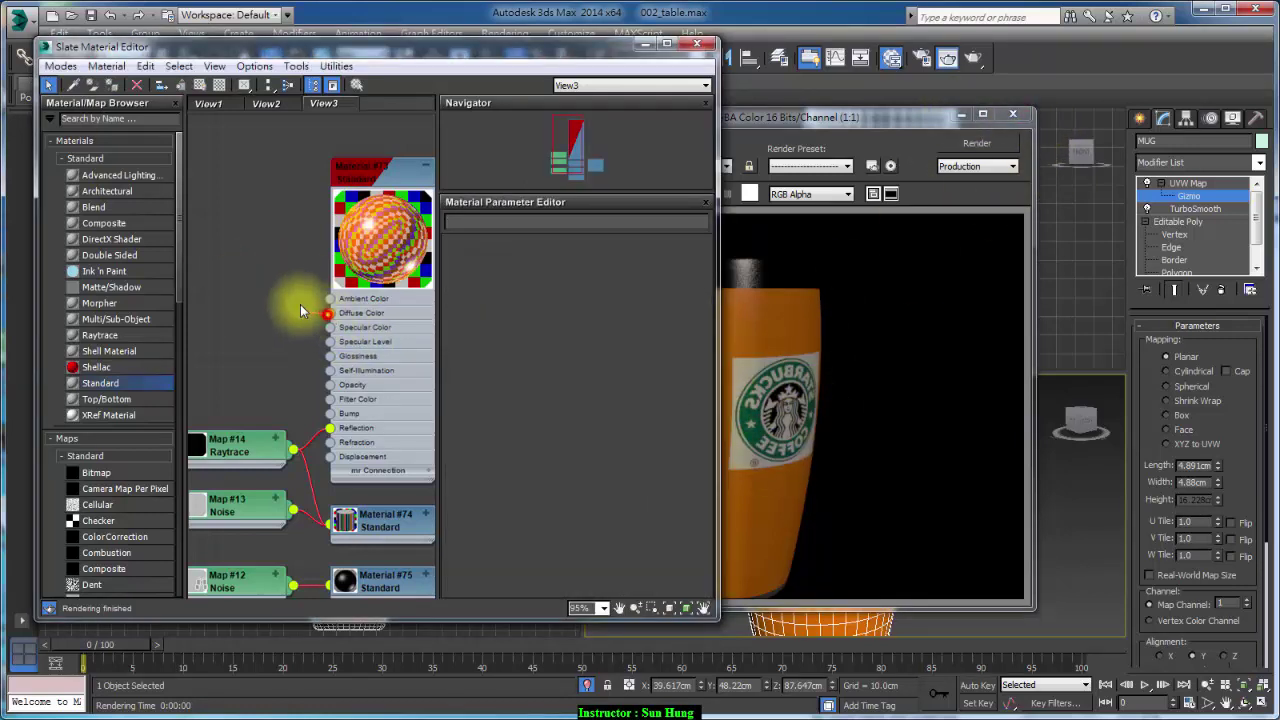
pyautogui.click(320, 204)
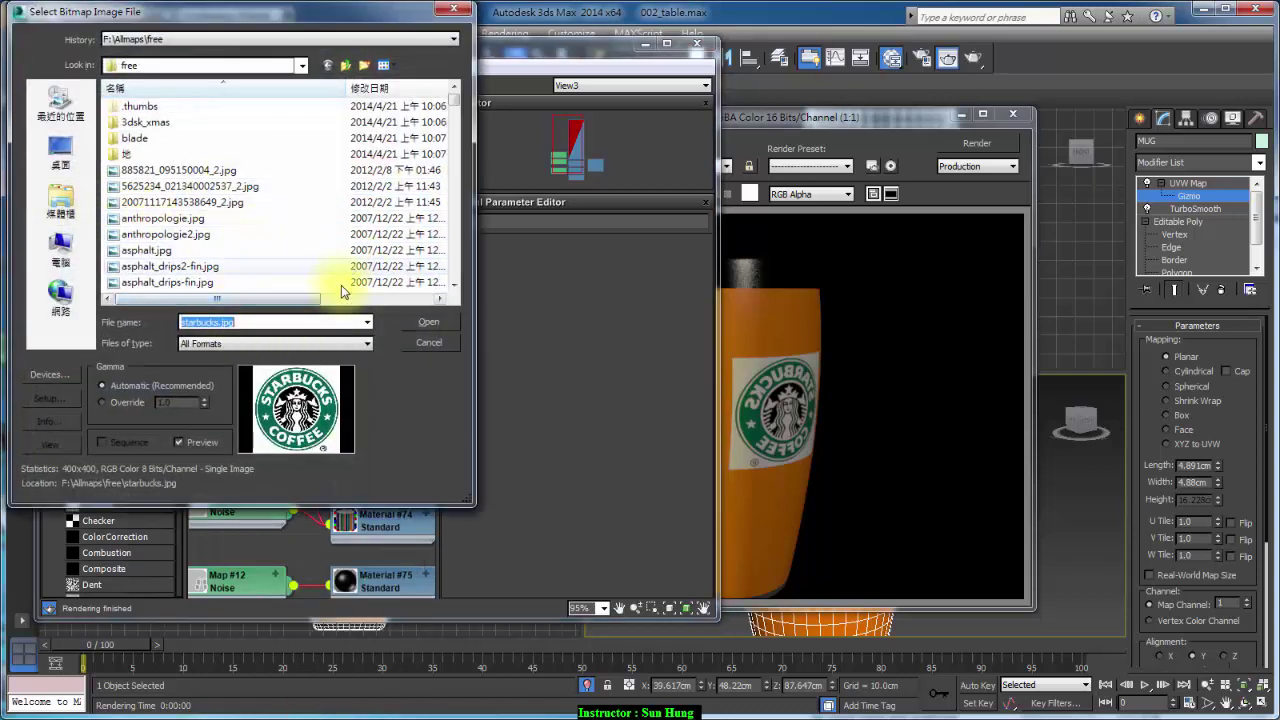
pyautogui.scroll(-10, 243, 266)
pyautogui.scroll(-5, 236, 262)
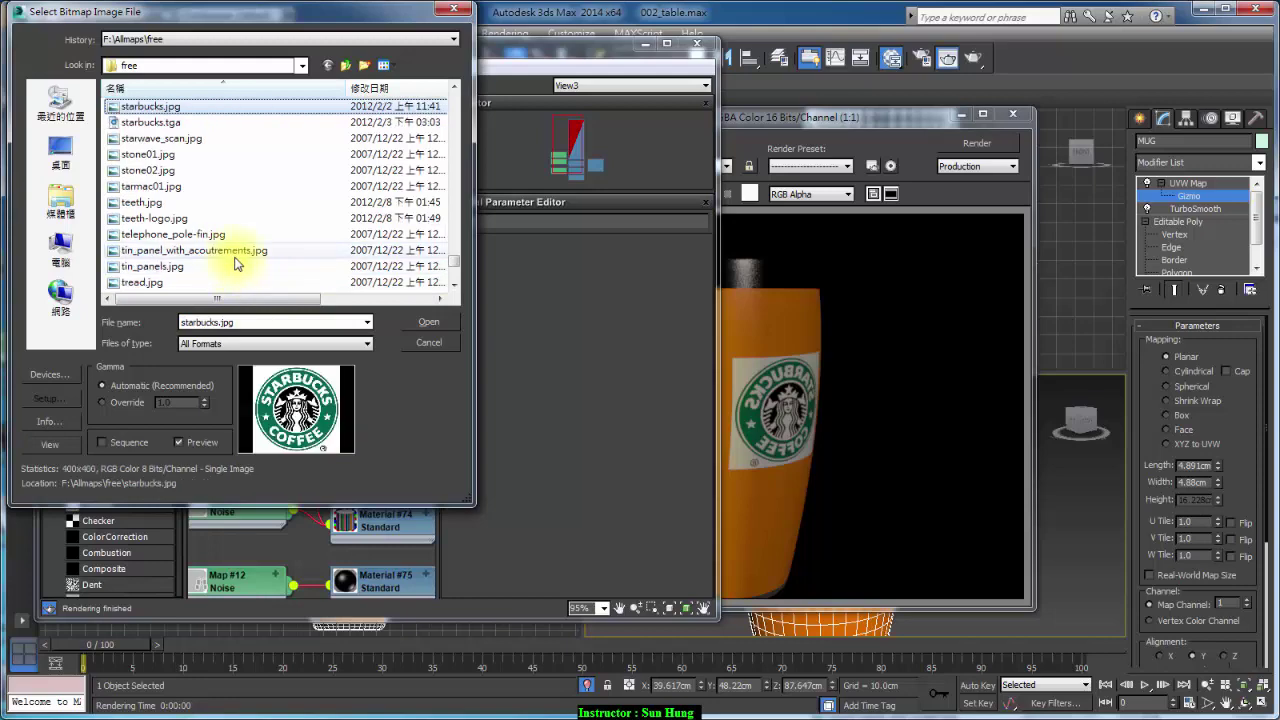
pyautogui.click(157, 123)
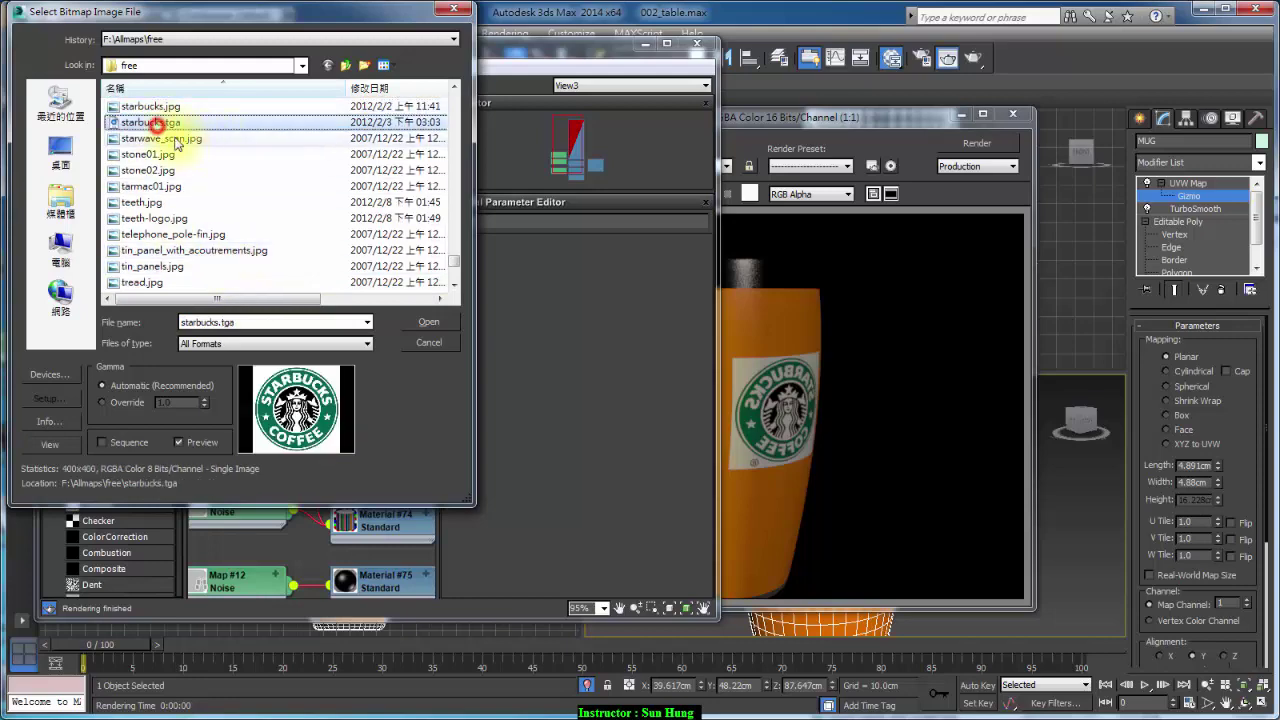
pyautogui.click(428, 330)
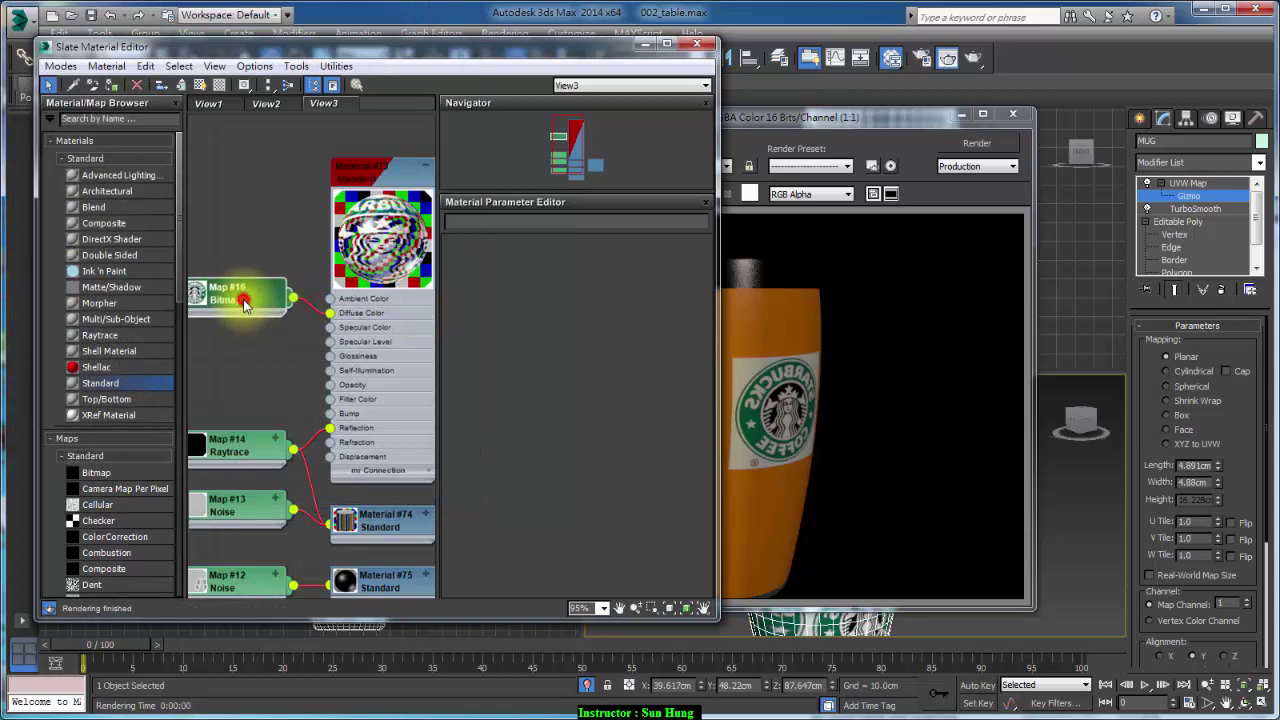
# Open Map #16, inspect the logo image's alpha channel, and re-render the mug.
pyautogui.doubleClick(242, 300)
pyautogui.click(664, 478)
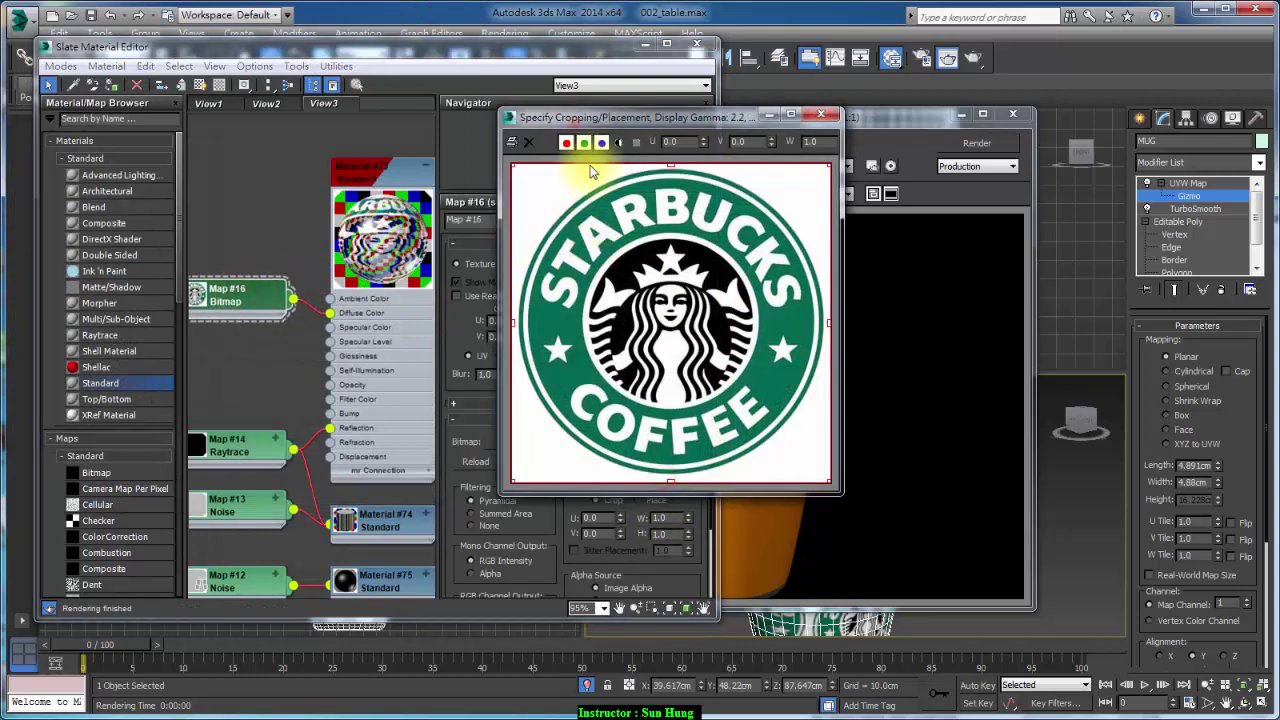
pyautogui.click(618, 143)
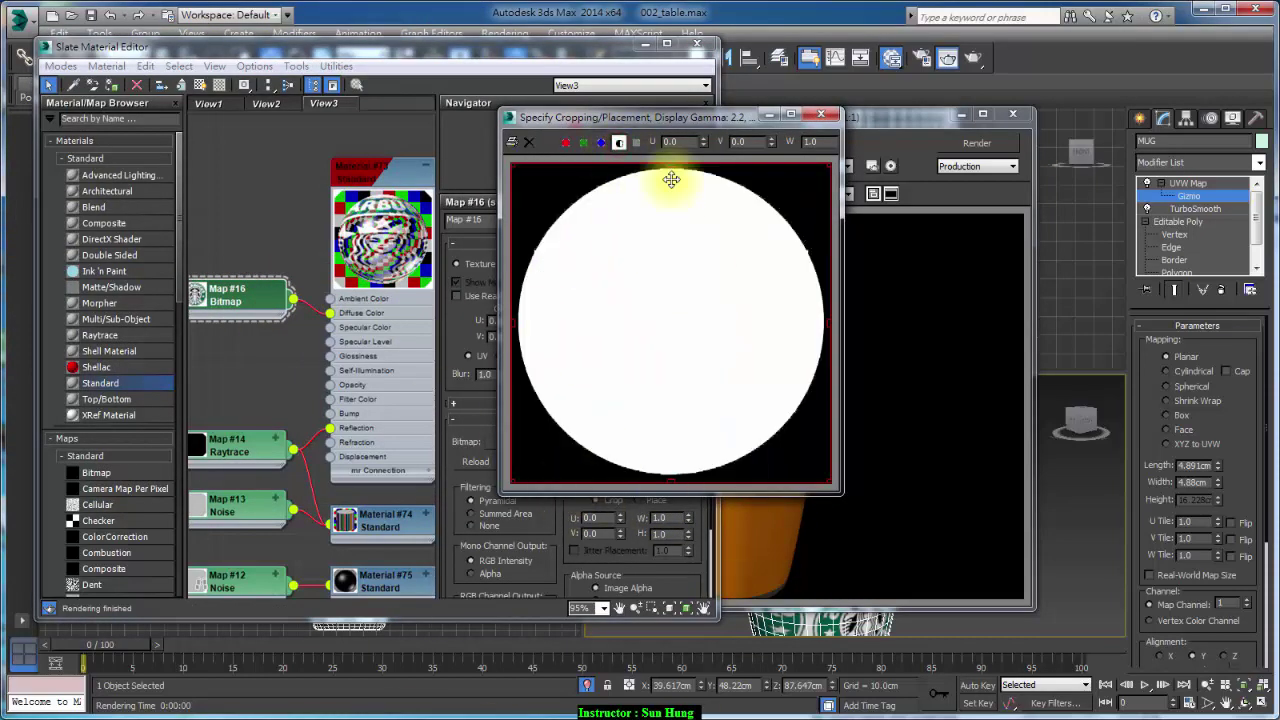
pyautogui.click(820, 113)
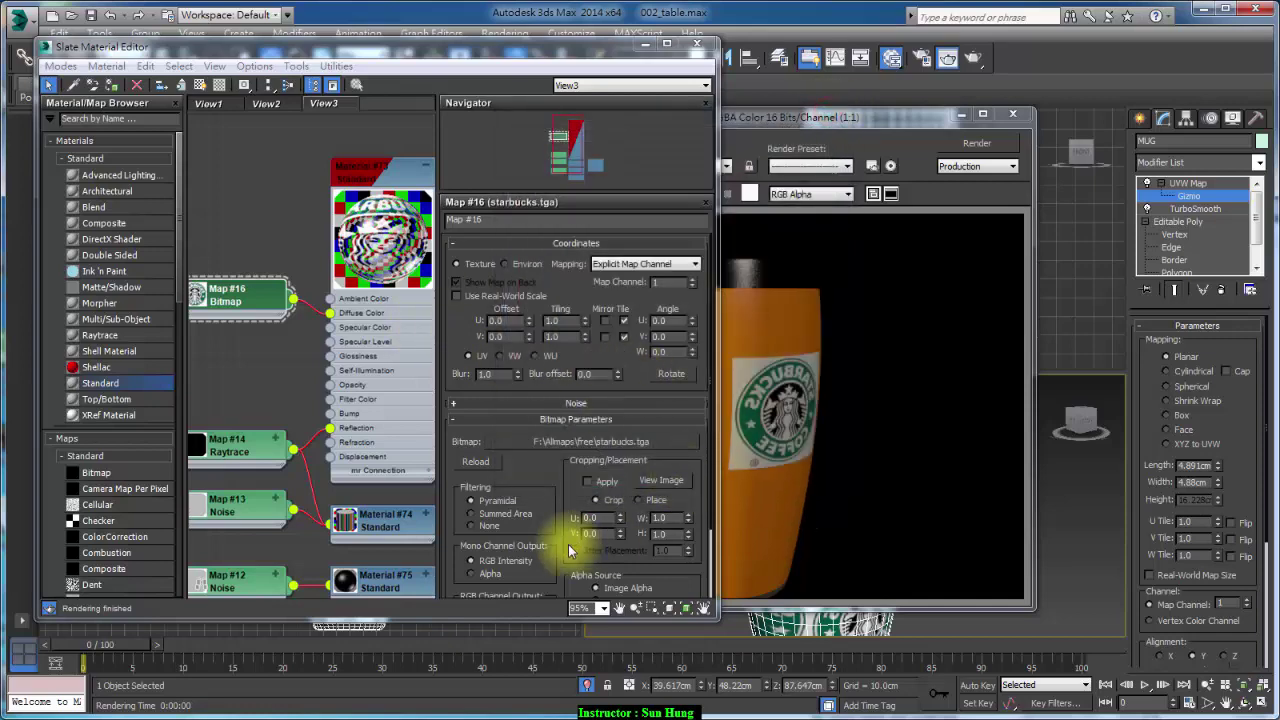
pyautogui.scroll(-1, 557, 455)
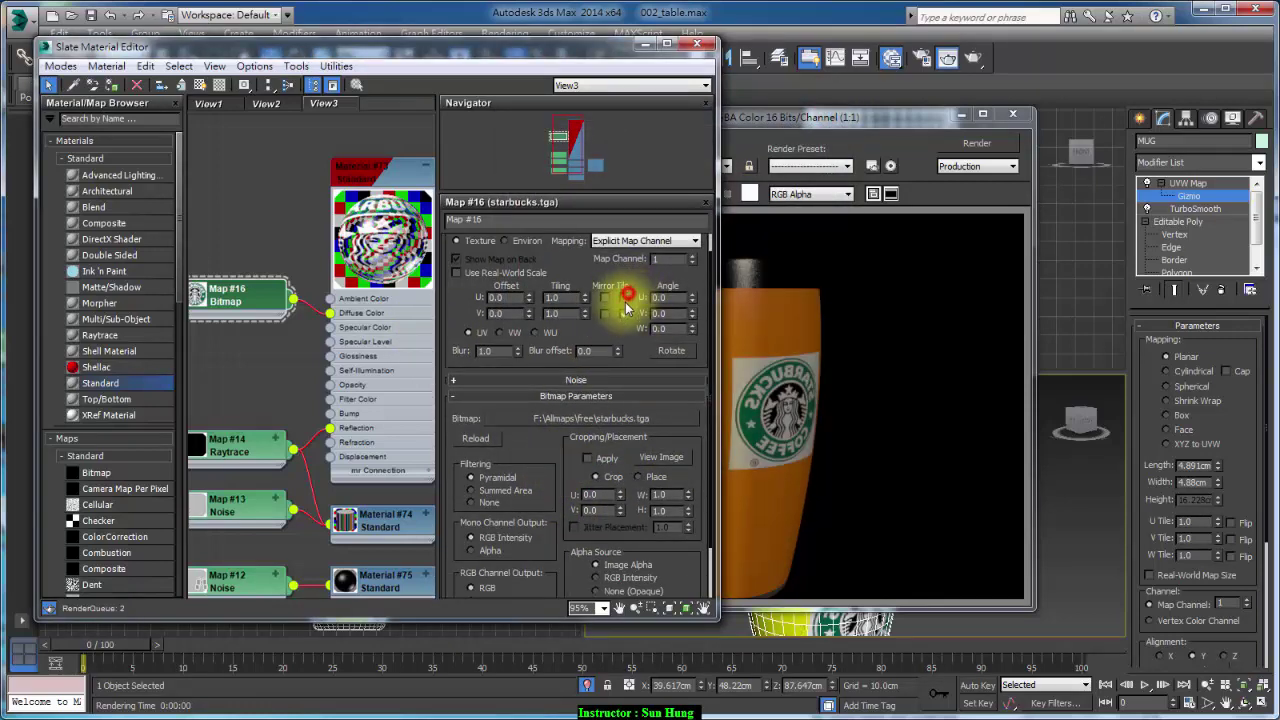
pyautogui.click(960, 116)
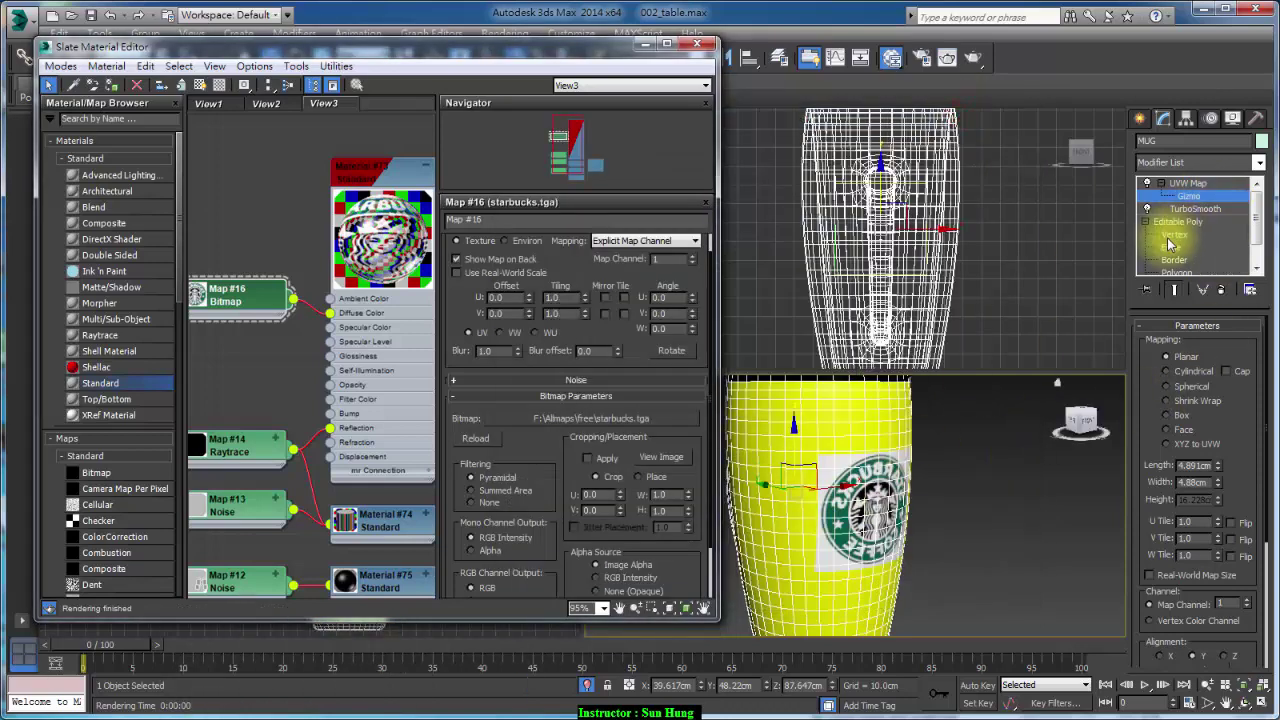
pyautogui.click(970, 58)
# Uncheck Premultiplied Alpha, set Mono Channel Output to Alpha, re-render, then close the render and editor.
pyautogui.click(255, 290)
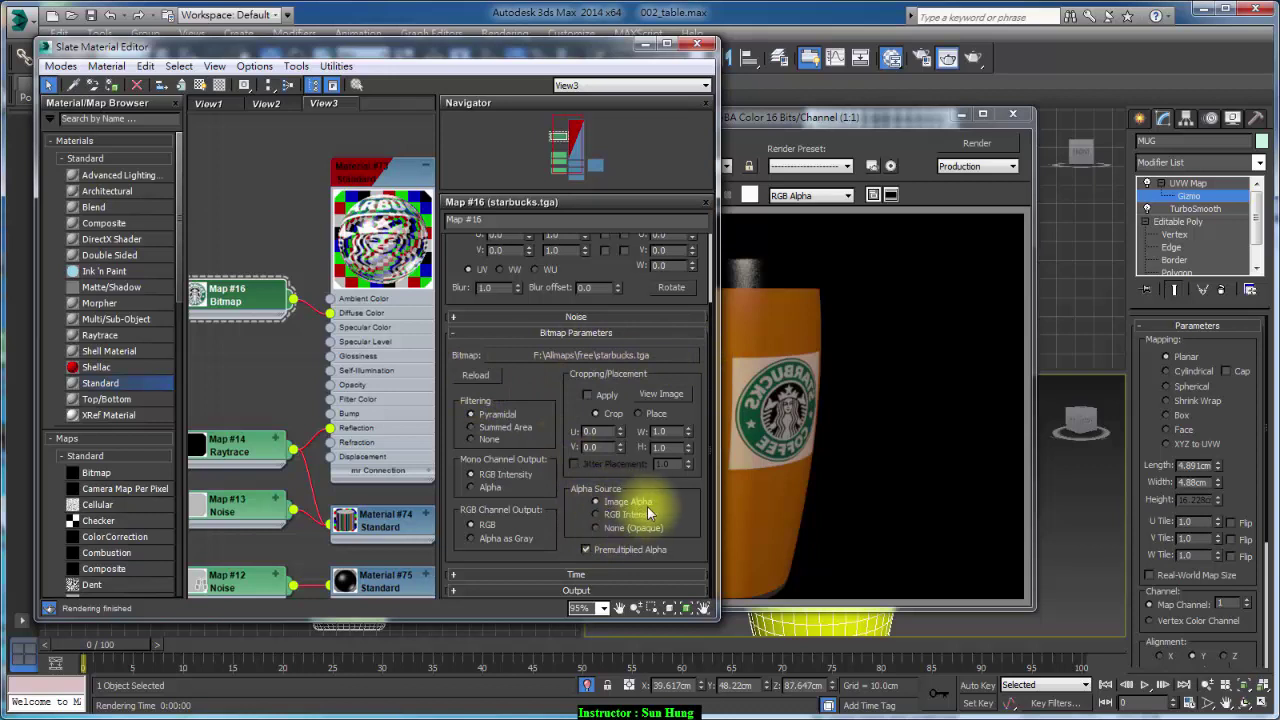
pyautogui.click(598, 552)
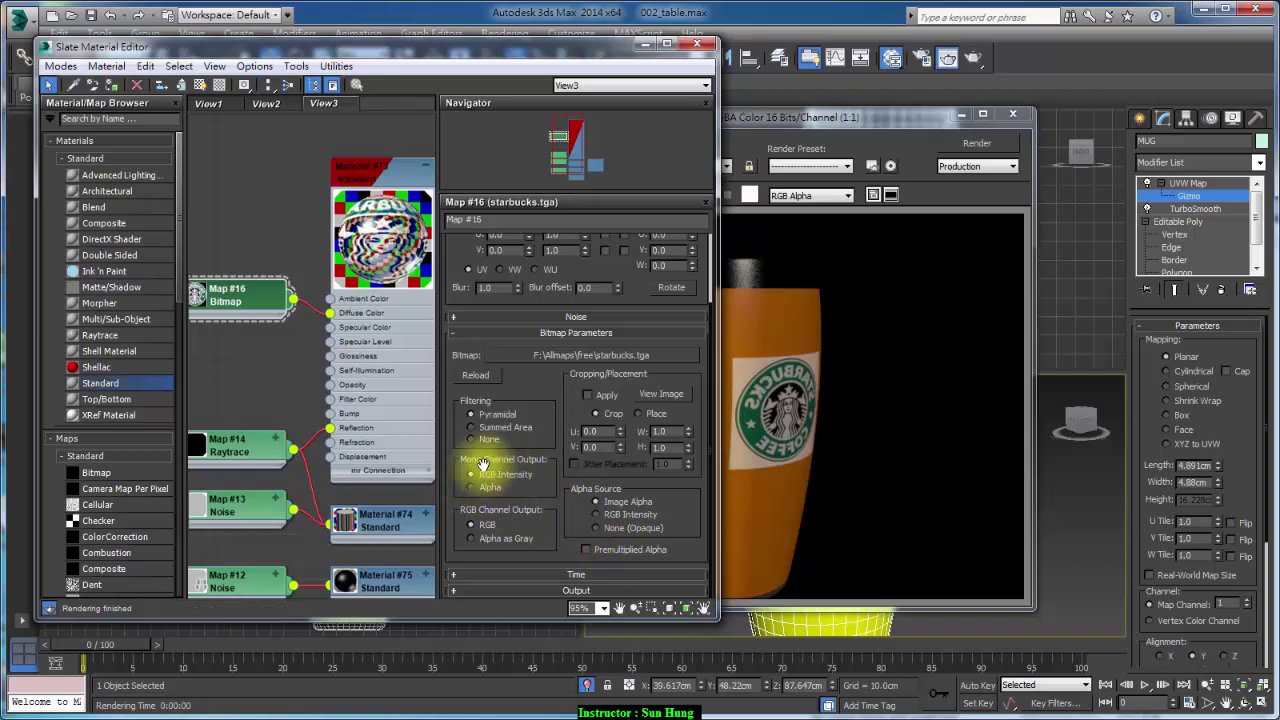
pyautogui.click(484, 487)
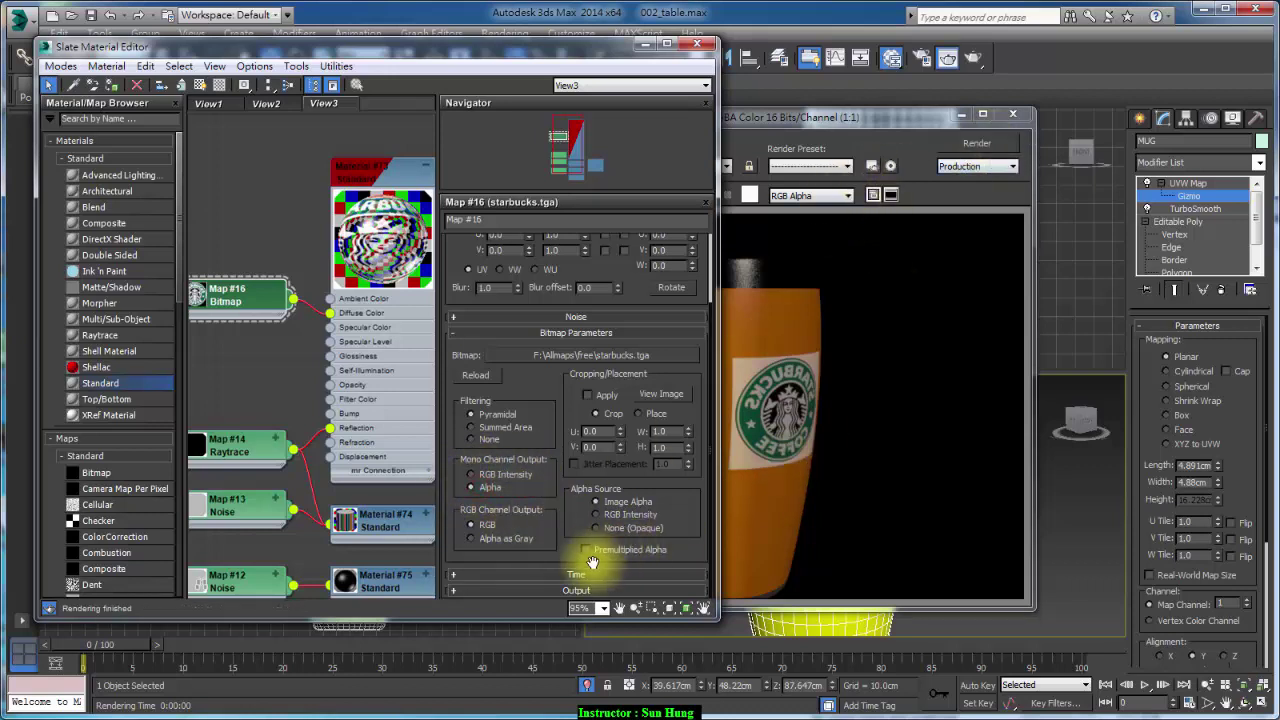
pyautogui.click(977, 143)
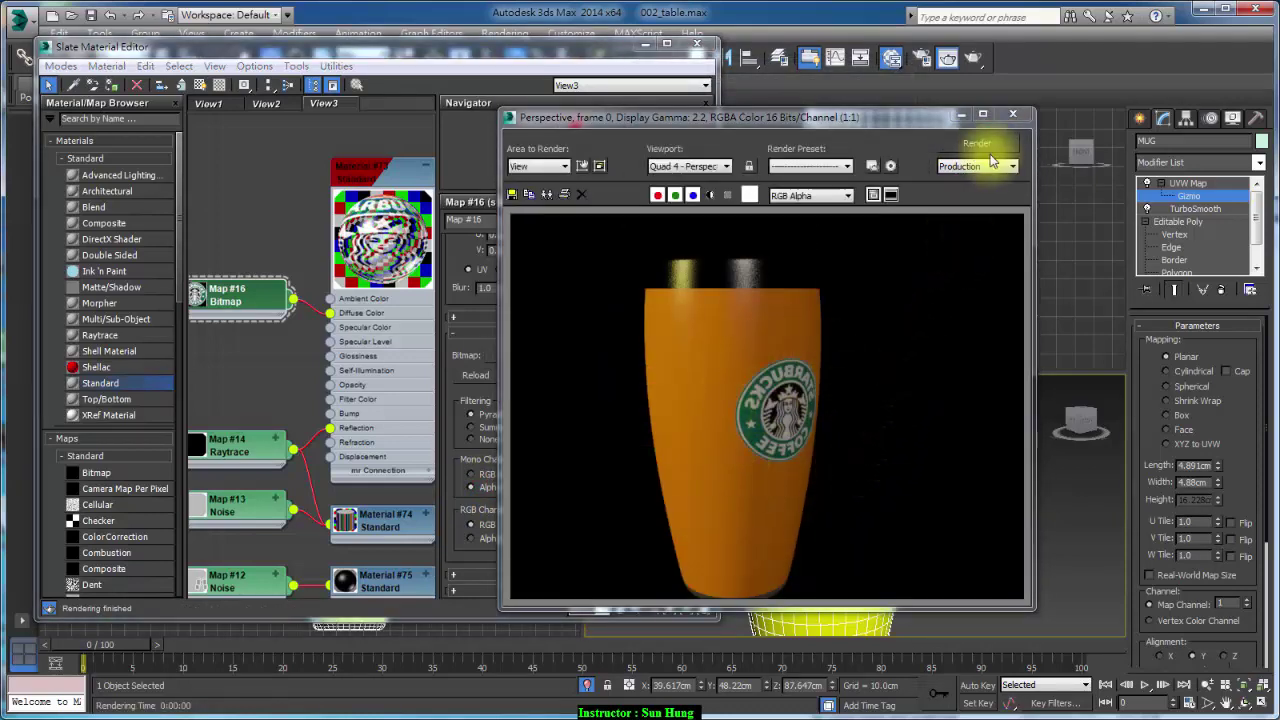
pyautogui.click(962, 116)
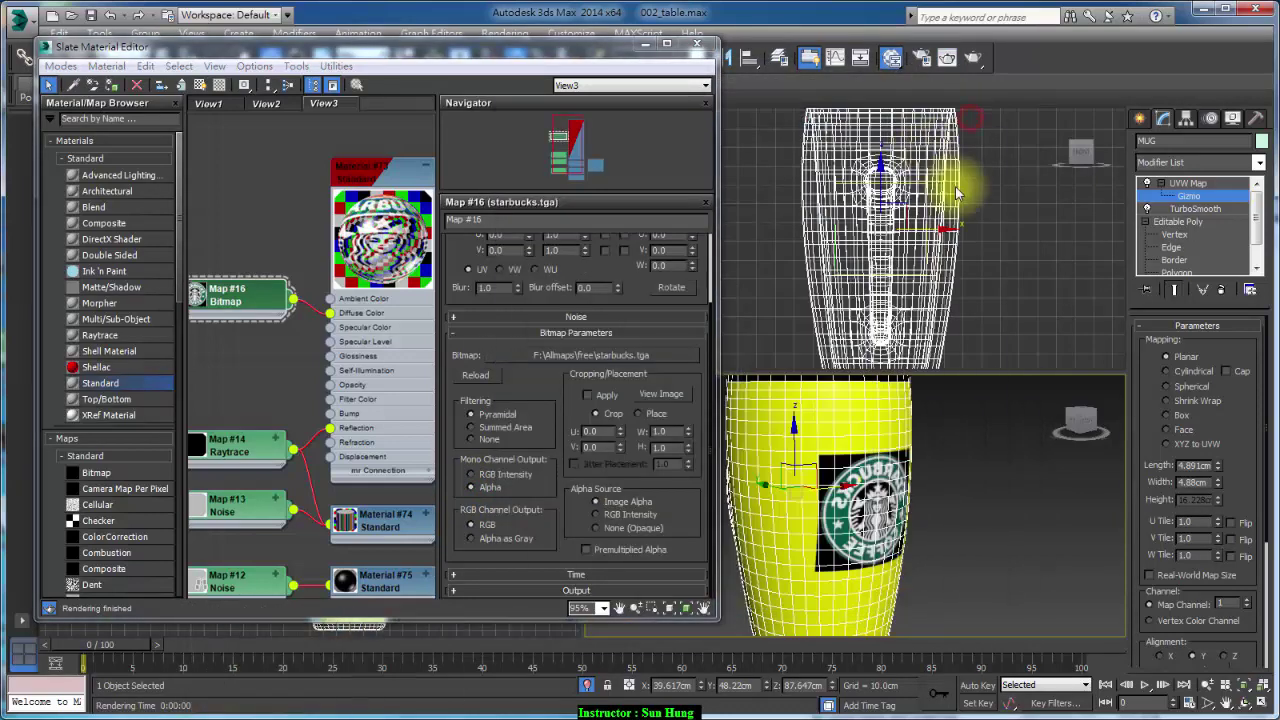
pyautogui.click(667, 44)
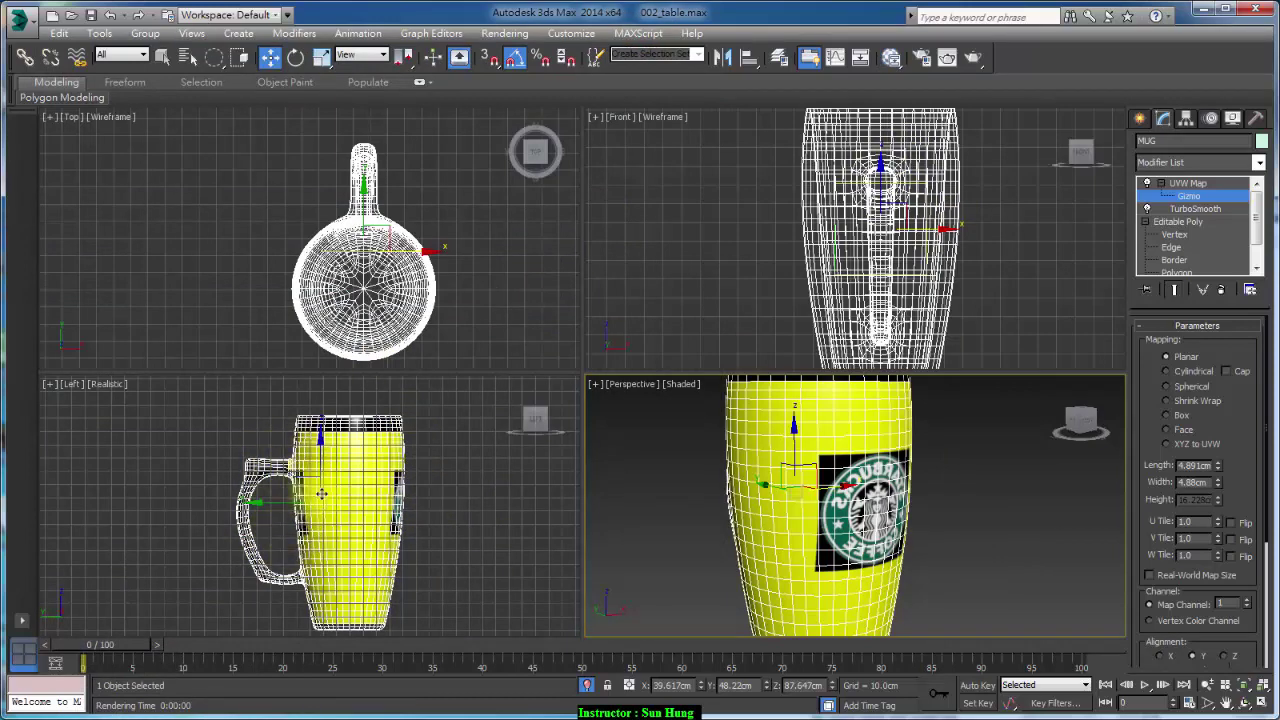
# Switch the UVW Map to Cylindrical, fit it to the mug, and align it to Z.
pyautogui.moveTo(731, 492)
pyautogui.keyDown('alt'); pyautogui.mouseDown(button='middle')
pyautogui.moveTo(740, 514)
pyautogui.moveTo(910, 556)
pyautogui.moveTo(766, 457)
pyautogui.moveTo(725, 543)
pyautogui.moveTo(899, 542)
pyautogui.moveTo(726, 551)
pyautogui.moveTo(760, 548)
pyautogui.mouseUp(button='middle'); pyautogui.keyUp('alt')
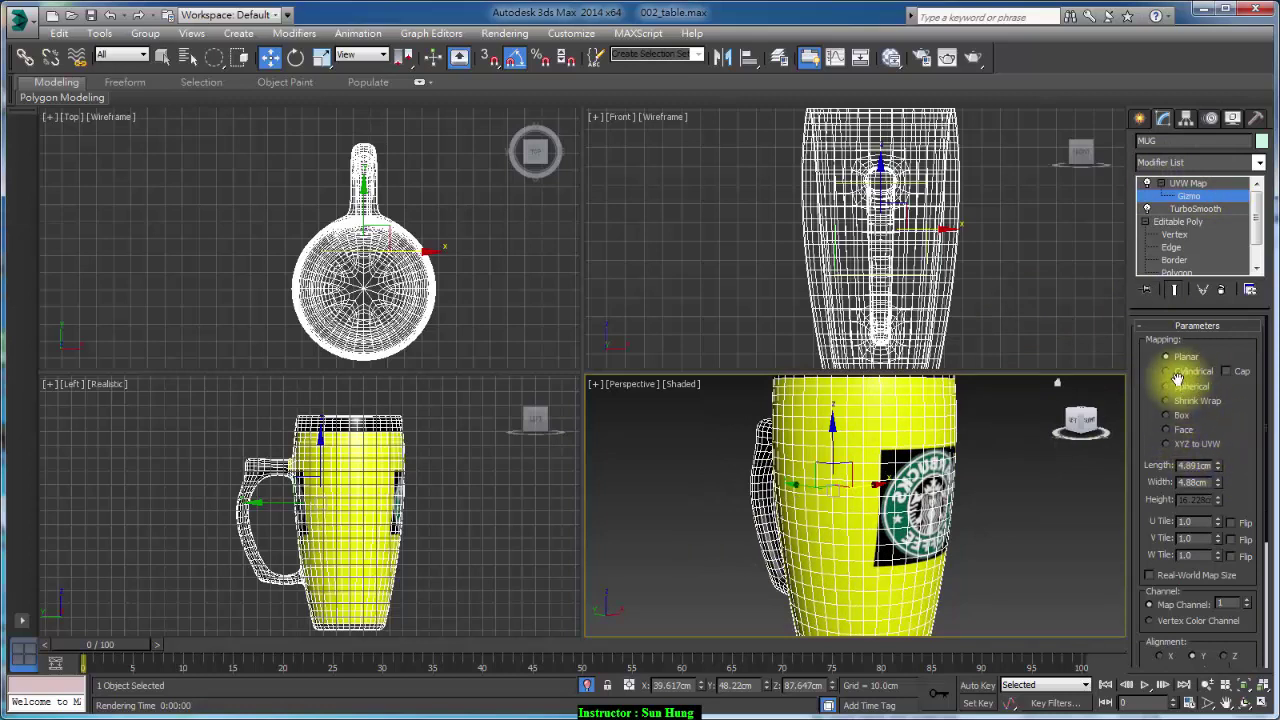
pyautogui.click(1168, 372)
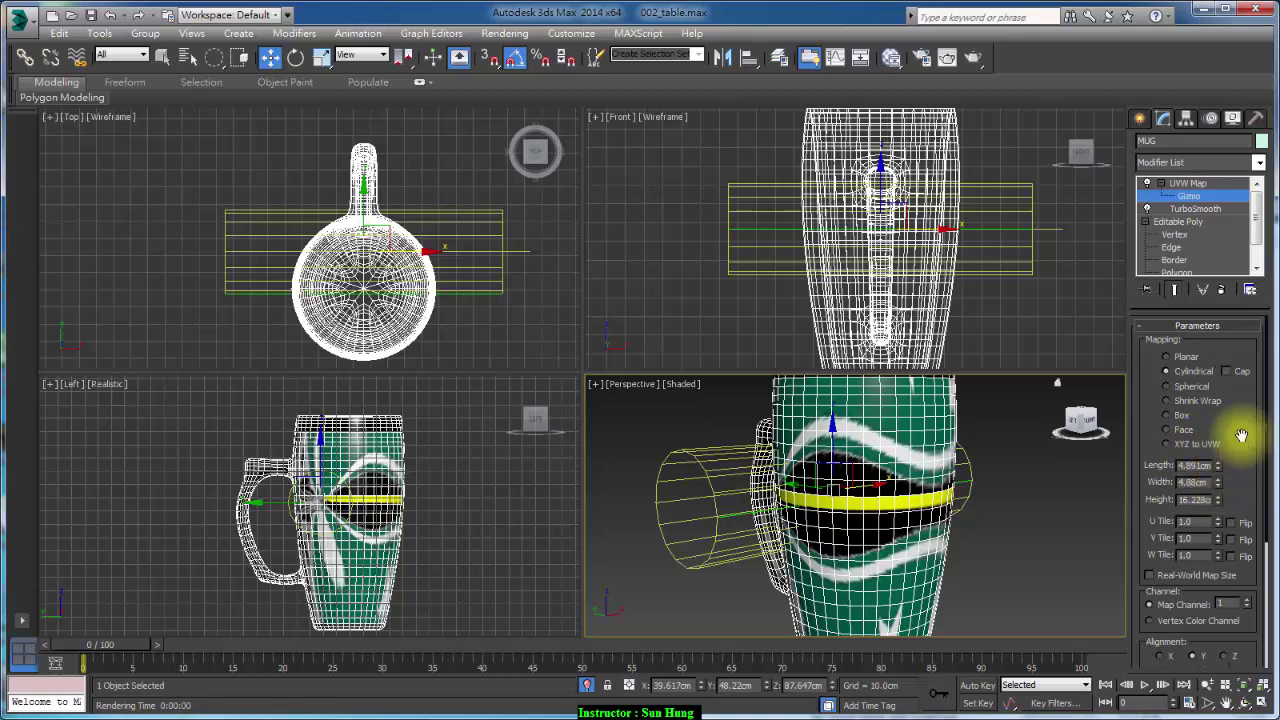
pyautogui.scroll(-5, 1200, 500)
pyautogui.click(1170, 524)
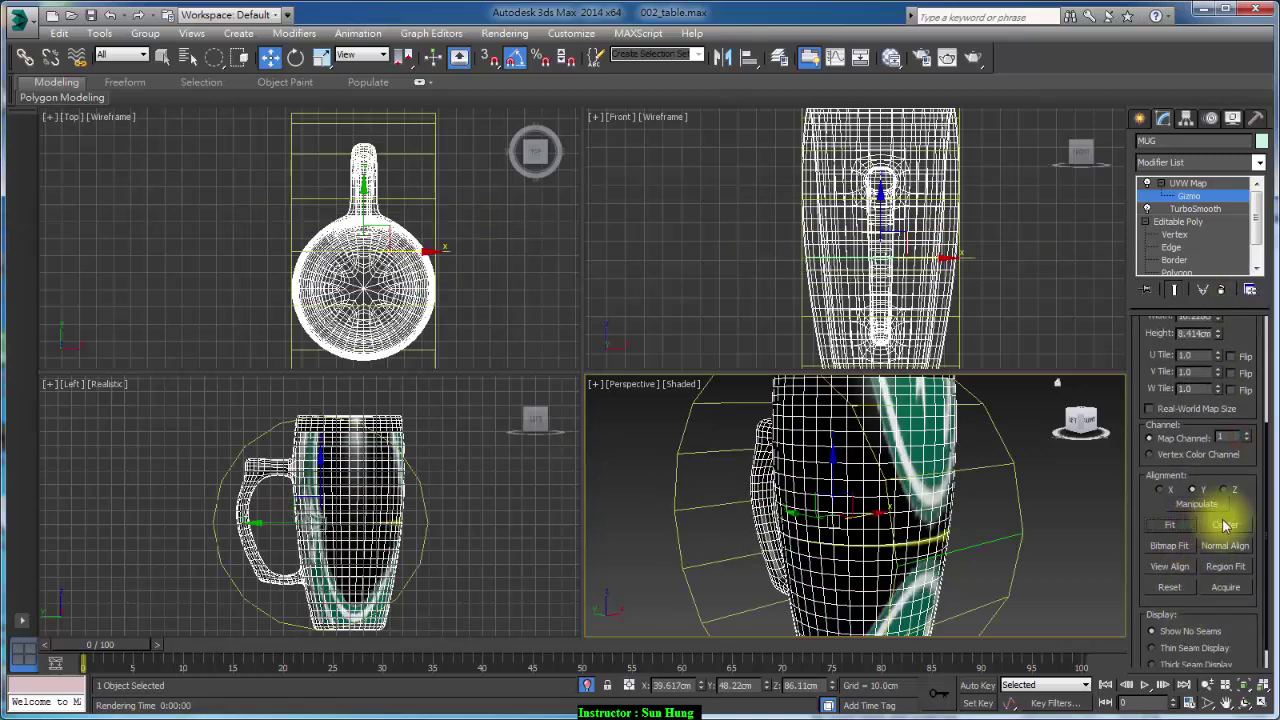
pyautogui.click(1226, 489)
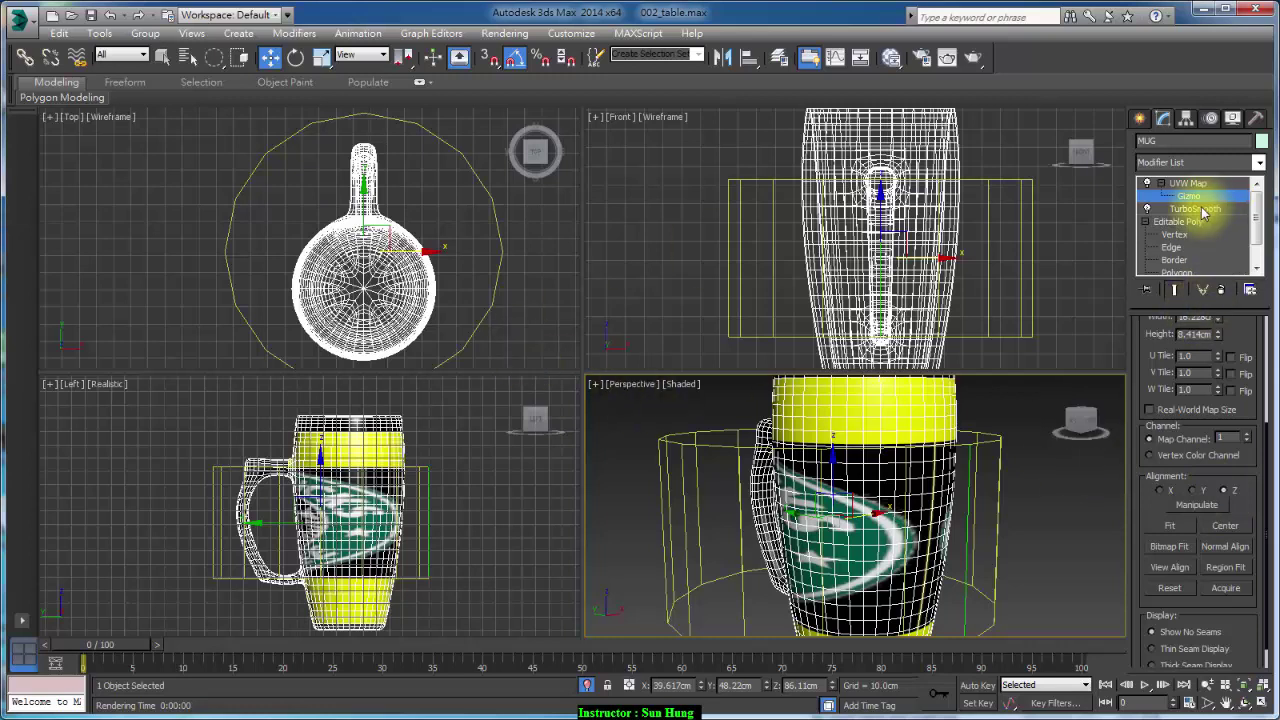
pyautogui.click(320, 58)
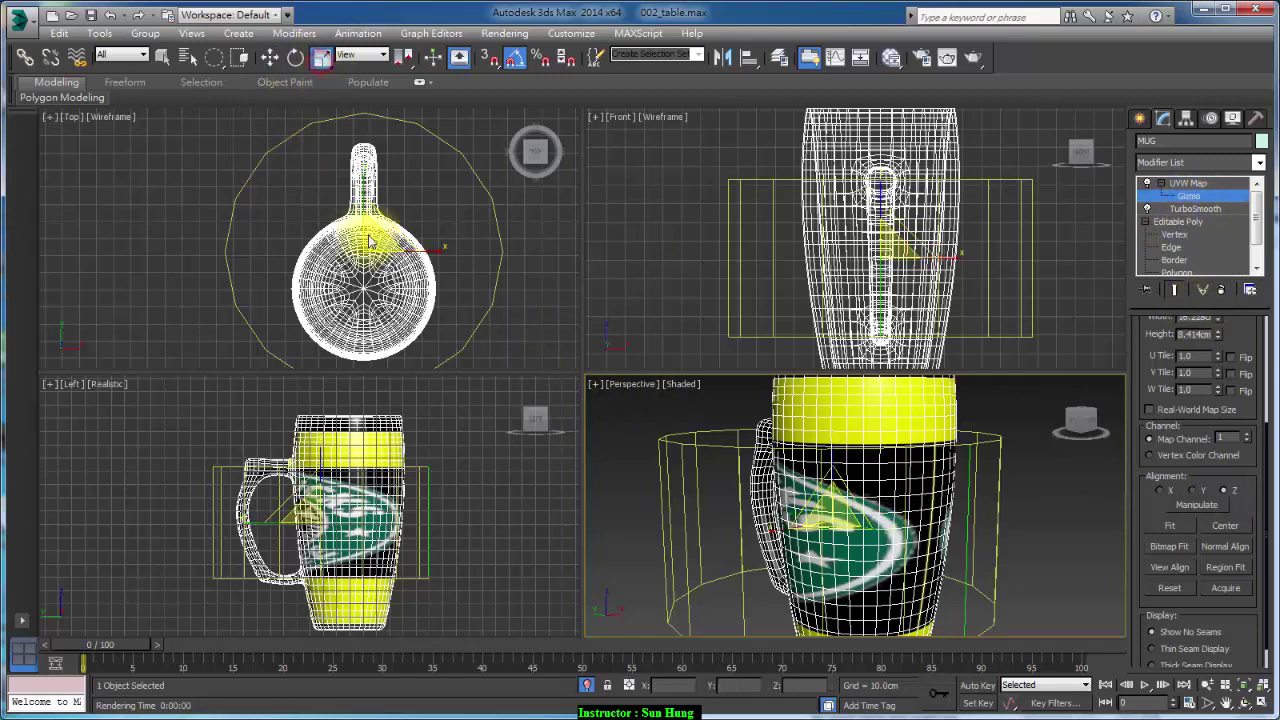
pyautogui.click(405, 215)
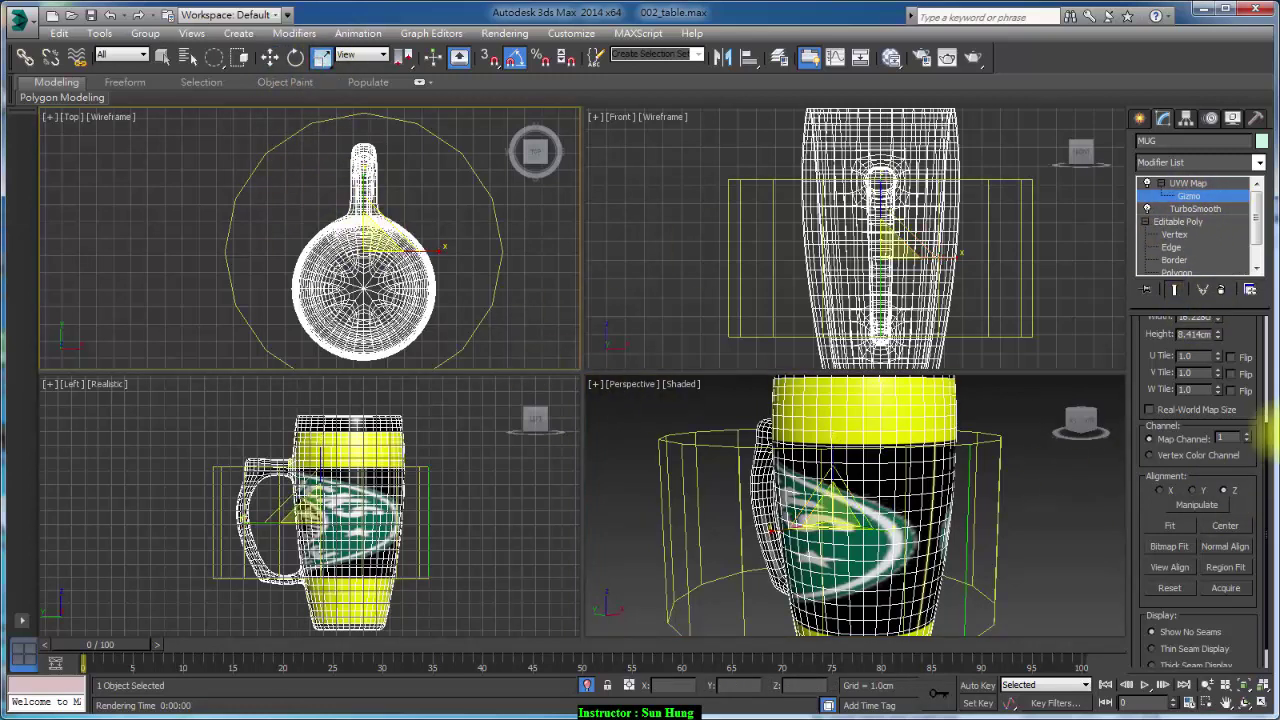
# Resize the cylindrical UVW Map gizmo to 8.5 cm length and width and rotate it around the mug.
pyautogui.moveTo(1240, 330)
pyautogui.mouseDown()
pyautogui.moveTo(1243, 410)
pyautogui.moveTo(1212, 418)
pyautogui.mouseUp()
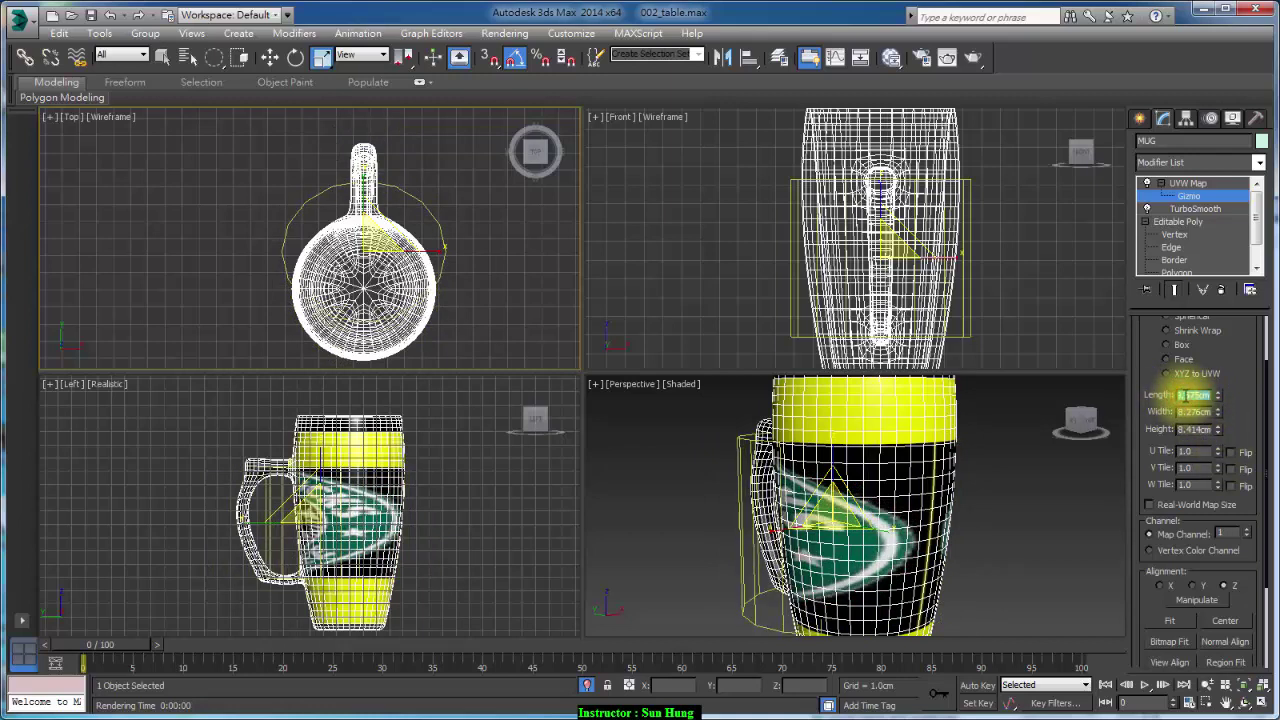
pyautogui.write('8.276')
pyautogui.press('Return')
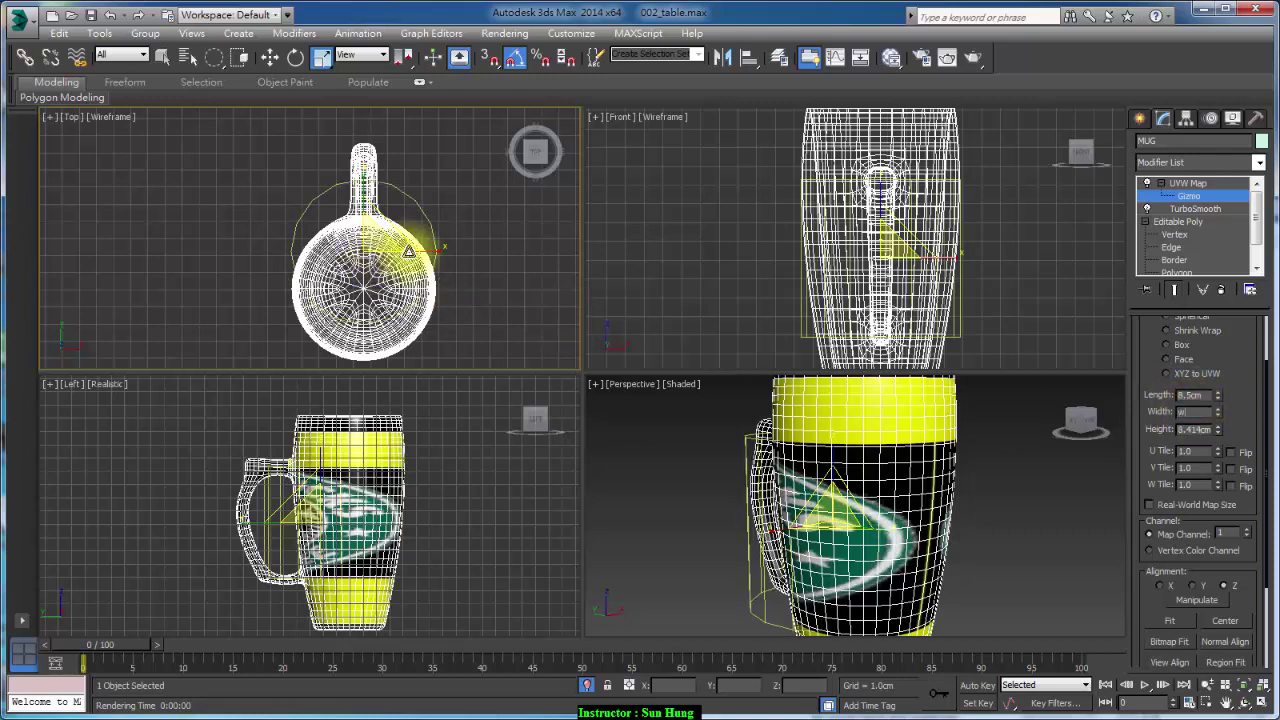
pyautogui.moveTo(365, 193); pyautogui.dragTo(397, 222)
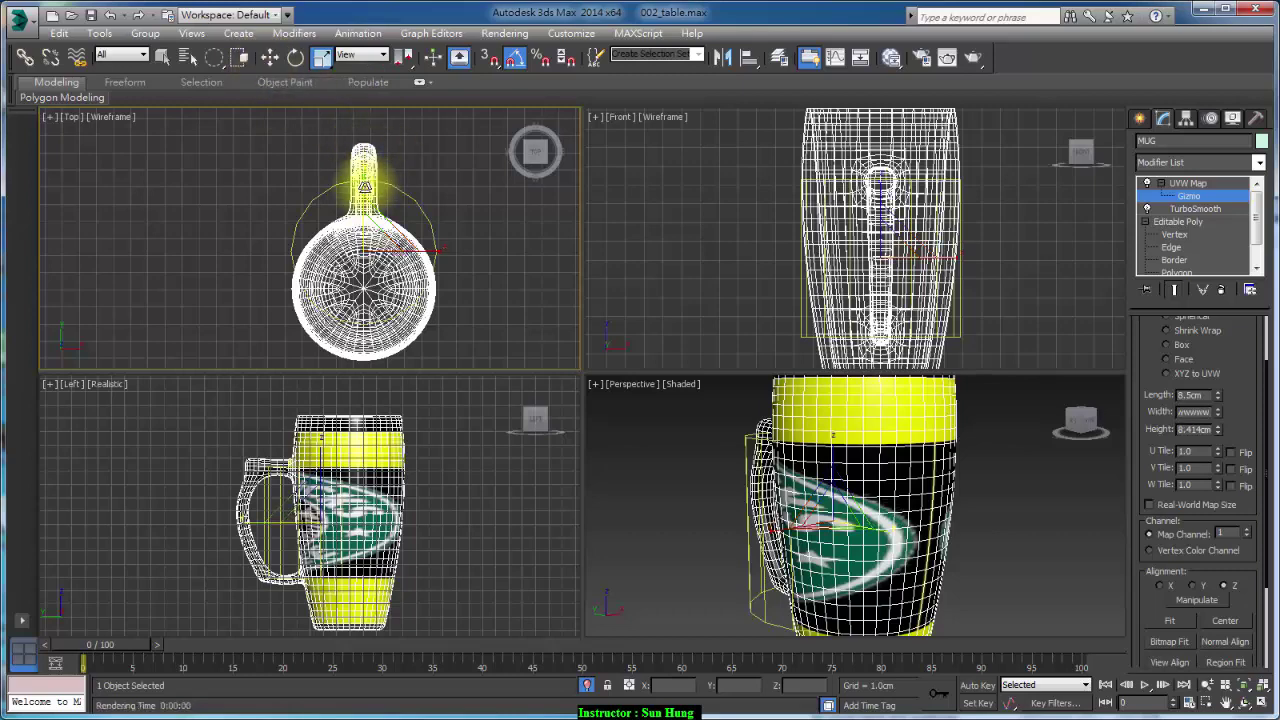
pyautogui.click(270, 57)
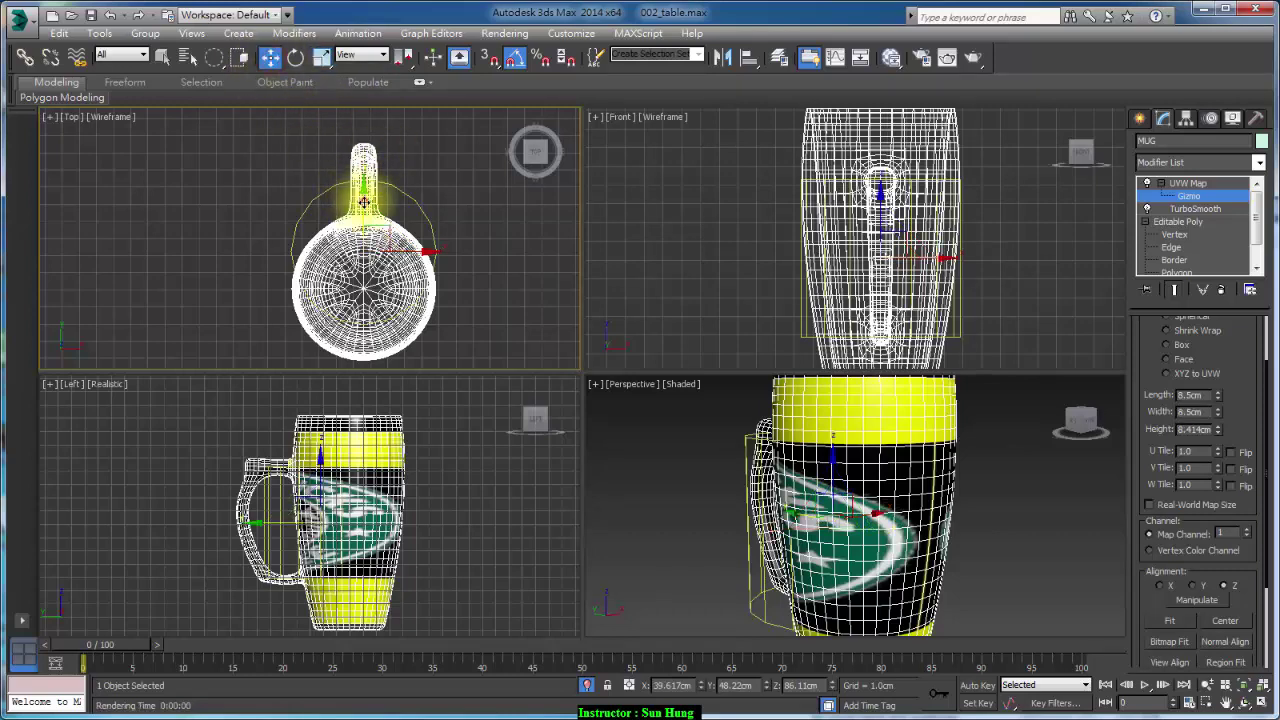
# Move the mapping gizmo down to shift the logo, and choose a rectangular selection region.
pyautogui.moveTo(364, 202); pyautogui.dragTo(364, 236)
pyautogui.scroll(5, 364, 236)
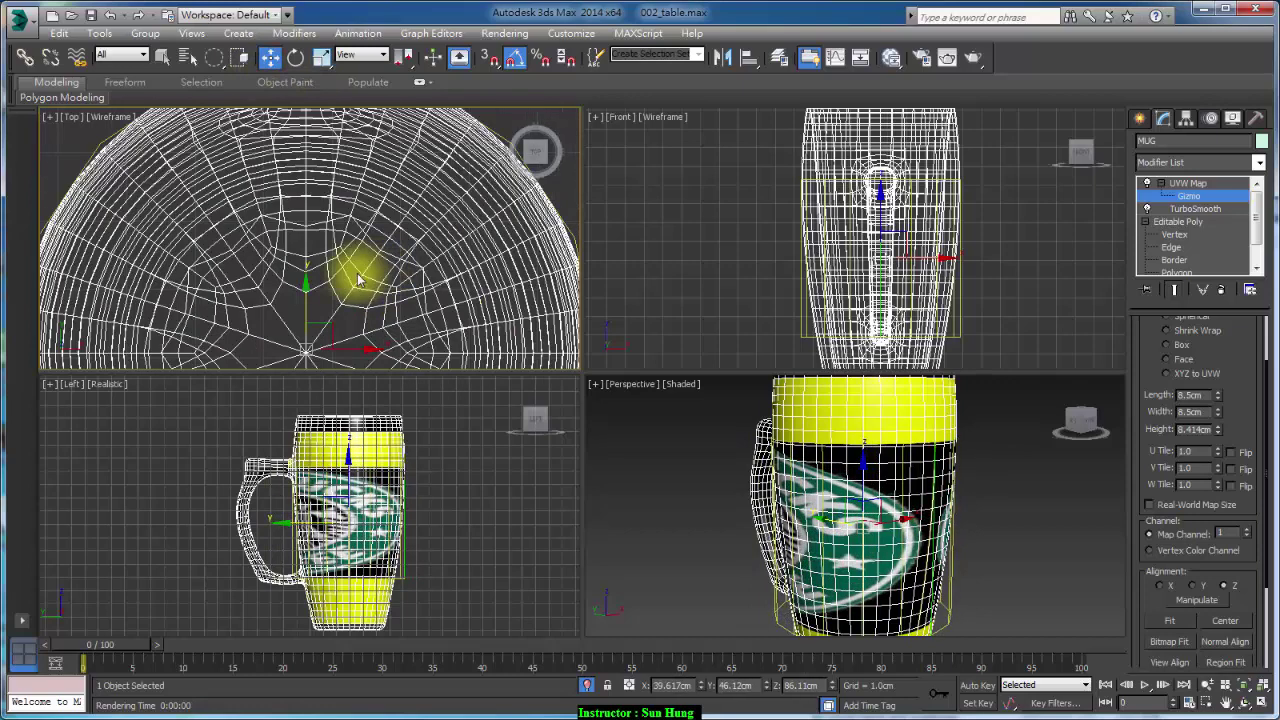
pyautogui.scroll(3, 369, 259)
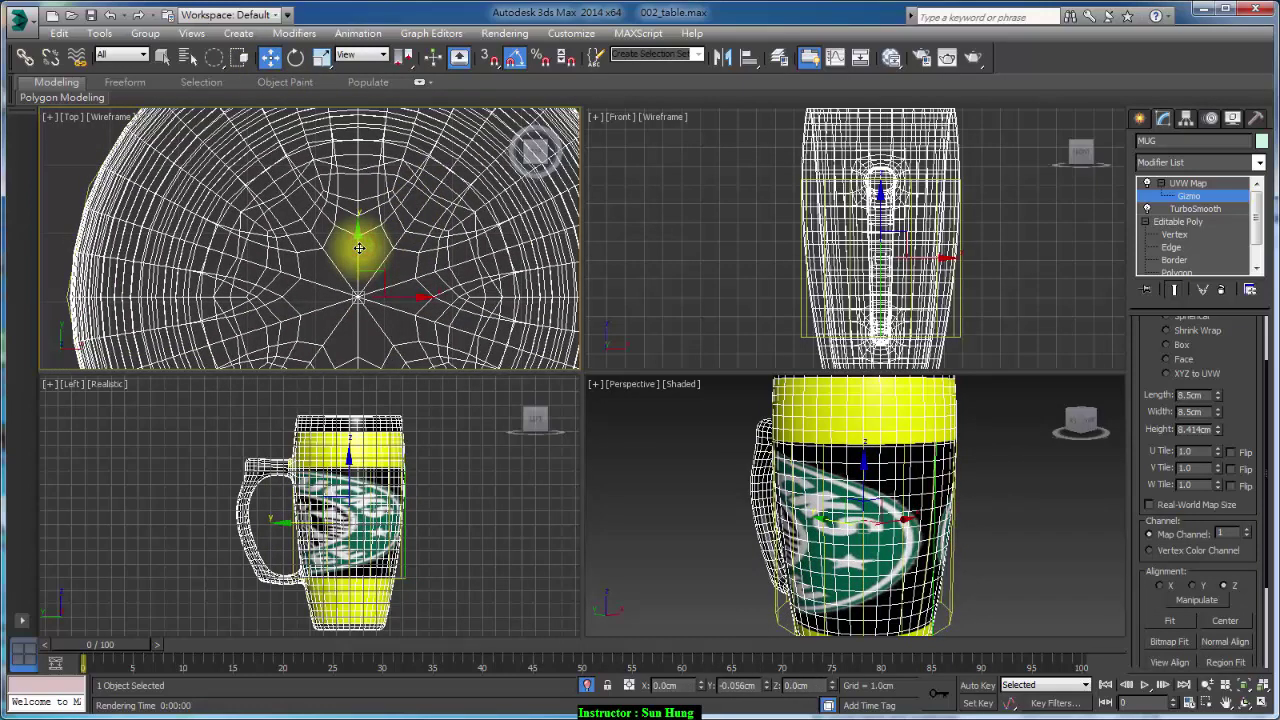
pyautogui.scroll(-5, 405, 255)
pyautogui.scroll(2, 408, 257)
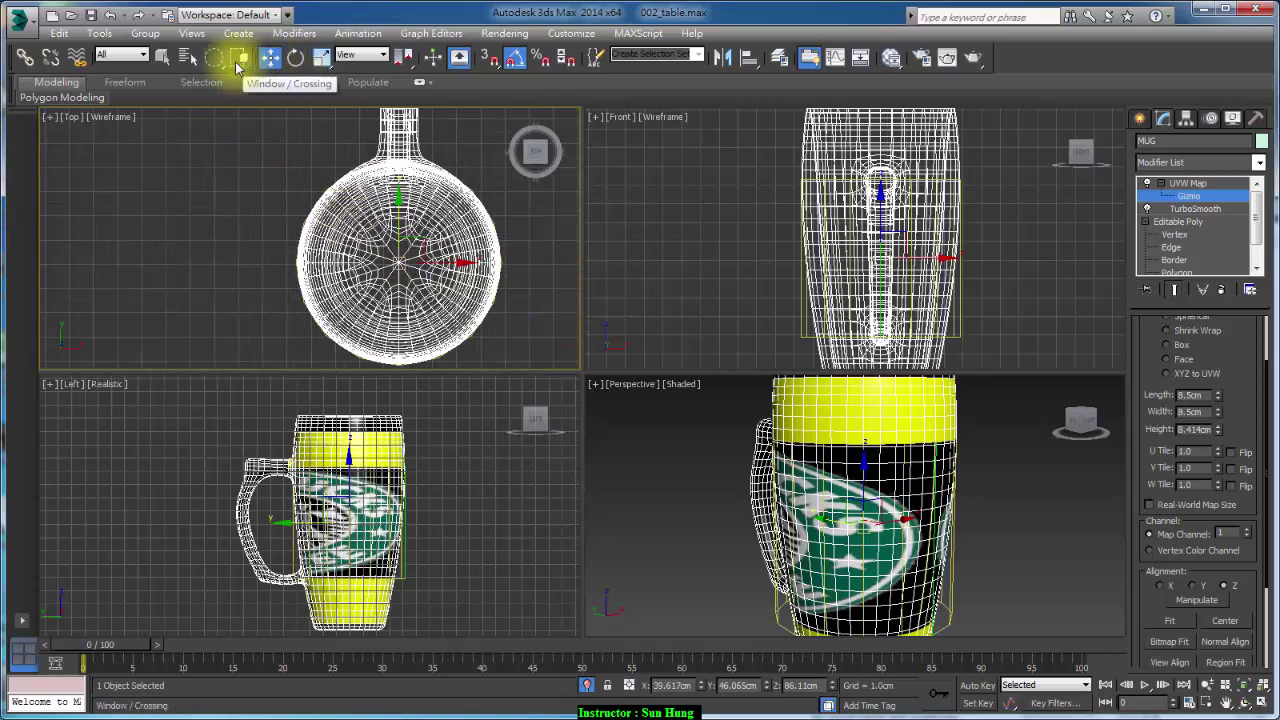
pyautogui.moveTo(212, 57)
pyautogui.mouseDown()
pyautogui.moveTo(212, 104)
pyautogui.moveTo(214, 88)
pyautogui.mouseUp()
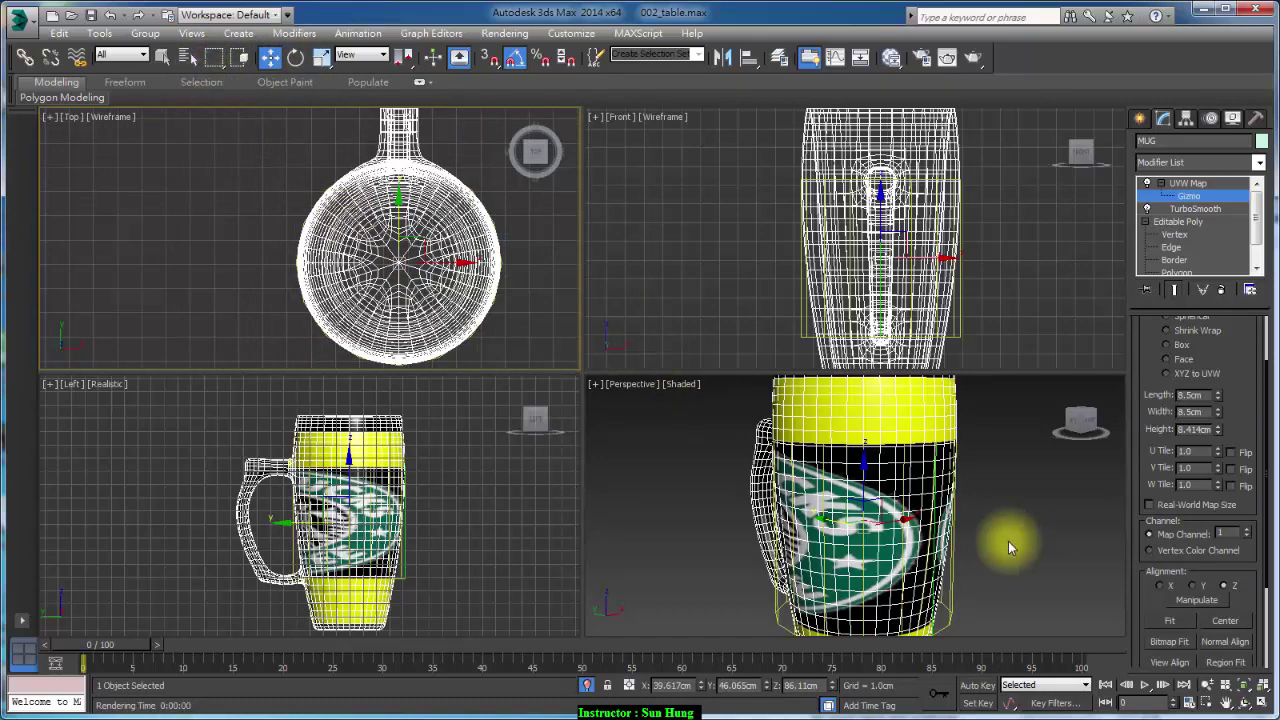
pyautogui.moveTo(1006, 543)
pyautogui.keyDown('alt'); pyautogui.mouseDown(button='middle')
pyautogui.moveTo(937, 509)
pyautogui.moveTo(1006, 509)
pyautogui.moveTo(786, 500)
pyautogui.moveTo(829, 514)
pyautogui.mouseUp(button='middle'); pyautogui.keyUp('alt')
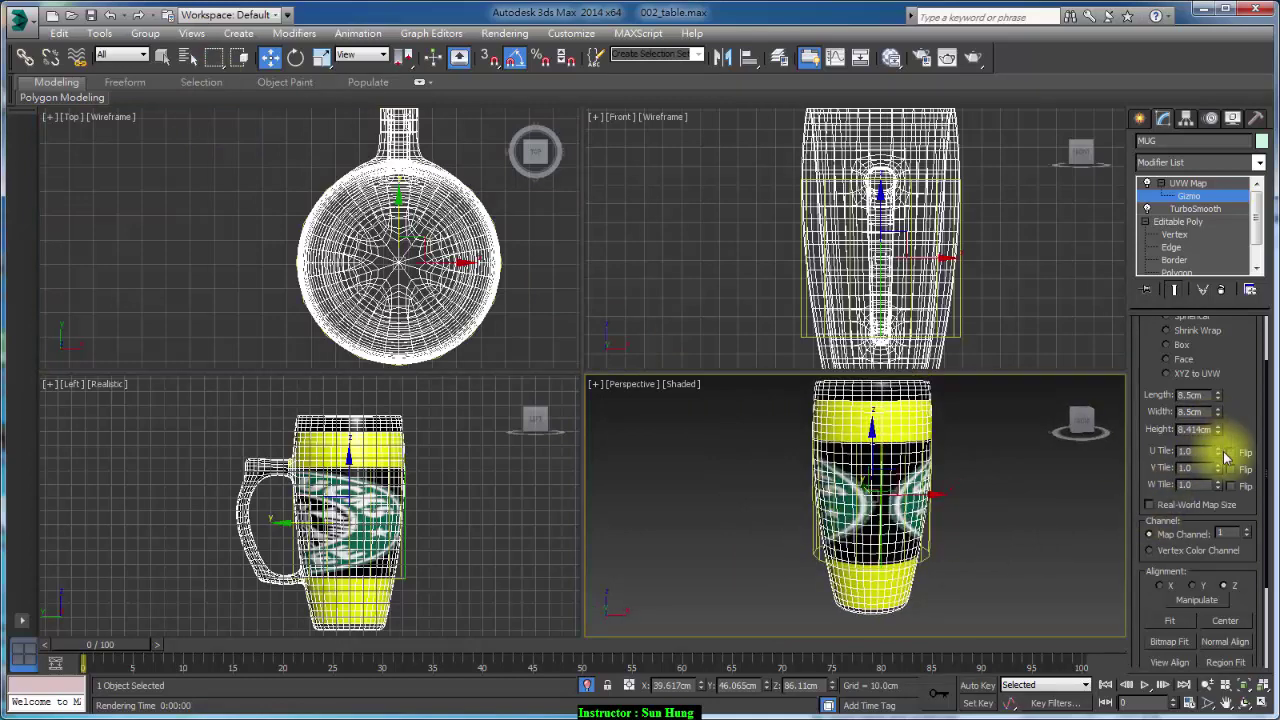
# Try U tiling 2.38 and V tiling 1.27, then return V tiling to 1.0.
pyautogui.moveTo(1220, 452); pyautogui.dragTo(1208, 343)
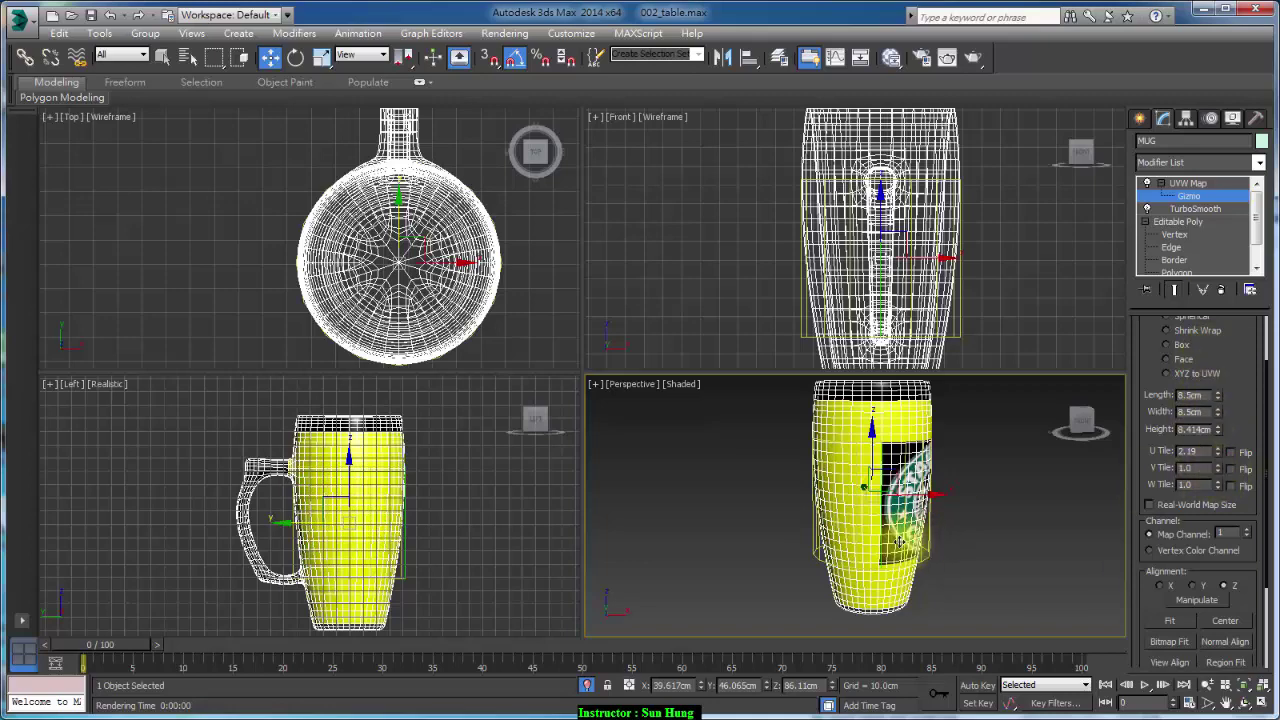
pyautogui.moveTo(963, 520)
pyautogui.keyDown('alt'); pyautogui.mouseDown(button='middle')
pyautogui.moveTo(757, 470)
pyautogui.moveTo(1126, 487)
pyautogui.mouseUp(button='middle'); pyautogui.keyUp('alt')
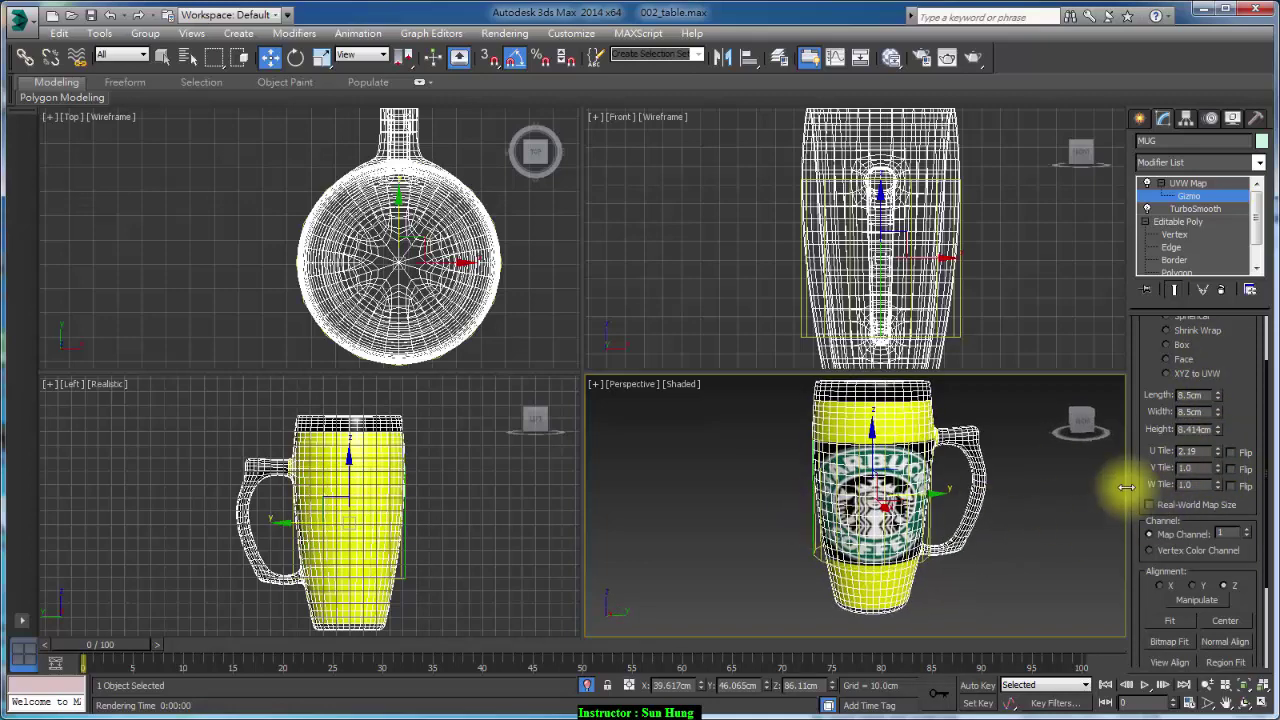
pyautogui.moveTo(1220, 456)
pyautogui.mouseDown()
pyautogui.moveTo(1206, 355)
pyautogui.moveTo(1217, 462)
pyautogui.moveTo(1220, 434)
pyautogui.moveTo(1220, 449)
pyautogui.mouseUp()
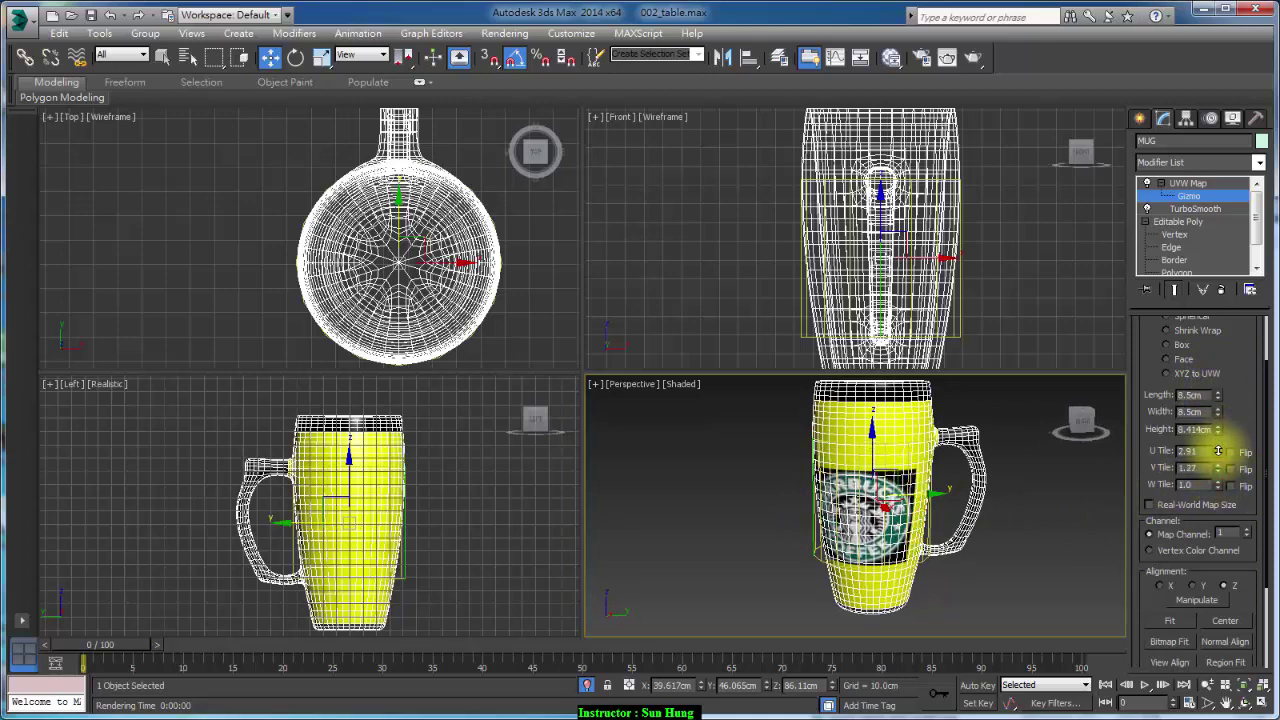
pyautogui.moveTo(850, 525)
pyautogui.keyDown('alt'); pyautogui.mouseDown(button='middle')
pyautogui.moveTo(667, 529)
pyautogui.moveTo(805, 531)
pyautogui.moveTo(782, 537)
pyautogui.mouseUp(button='middle'); pyautogui.keyUp('alt')
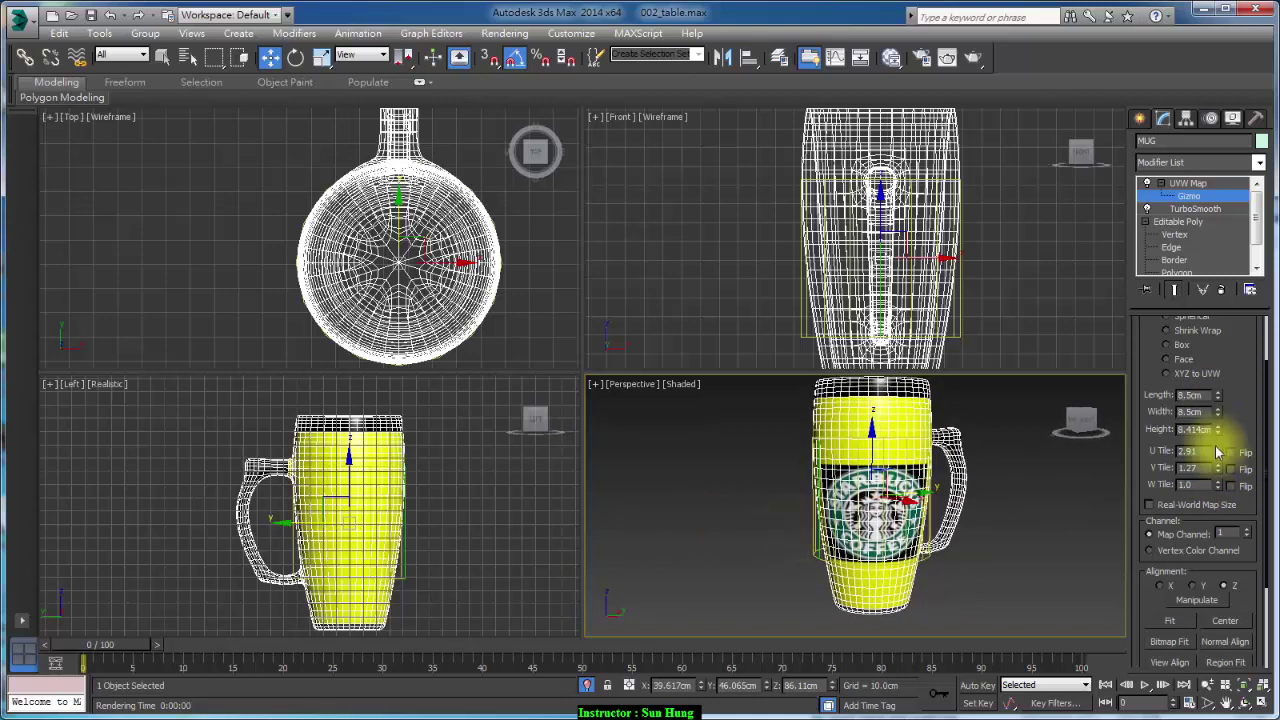
pyautogui.moveTo(1222, 459)
pyautogui.mouseDown()
pyautogui.moveTo(1214, 429)
pyautogui.moveTo(1209, 449)
pyautogui.moveTo(1214, 423)
pyautogui.moveTo(1209, 457)
pyautogui.moveTo(1191, 420)
pyautogui.moveTo(1203, 455)
pyautogui.mouseUp()
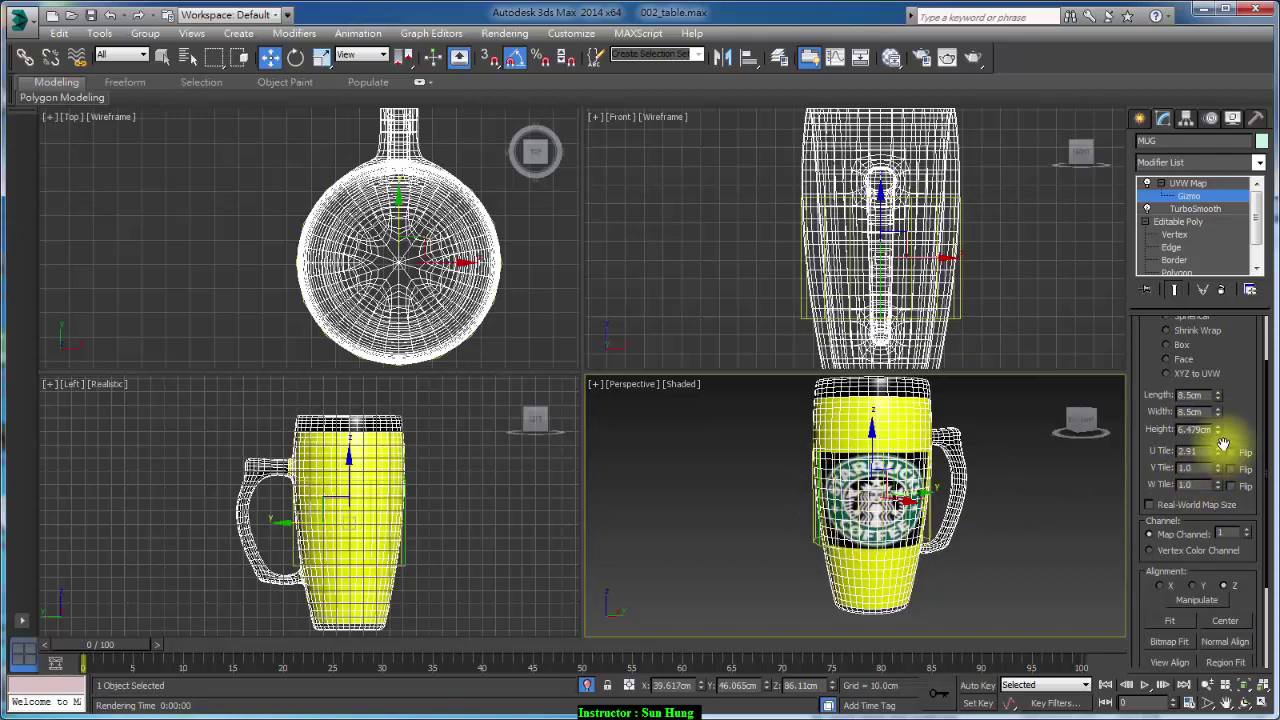
# Raise U tiling to 3.88 and lower the mapping height to 5.637 cm.
pyautogui.moveTo(1220, 452)
pyautogui.mouseDown()
pyautogui.moveTo(1223, 463)
pyautogui.moveTo(1210, 387)
pyautogui.mouseUp()
pyautogui.scroll(2, 852, 508)
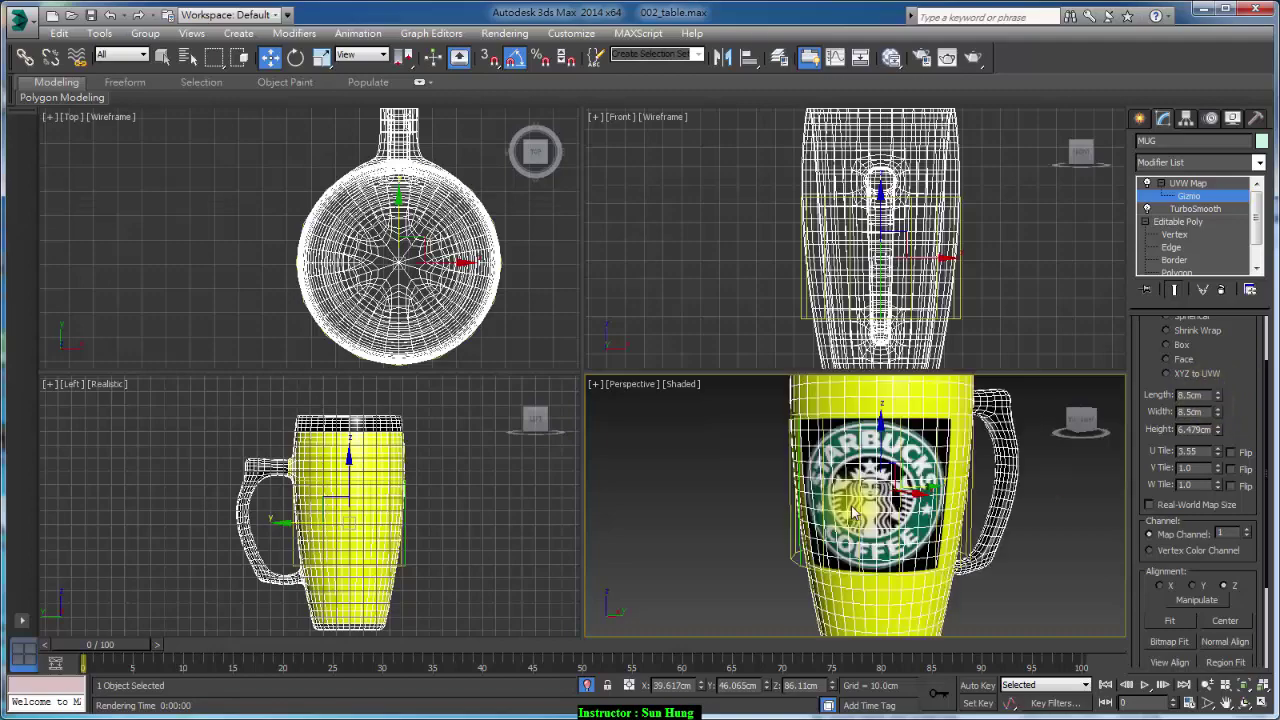
pyautogui.scroll(3, 852, 508)
pyautogui.scroll(-4, 984, 503)
pyautogui.moveTo(910, 526)
pyautogui.keyDown('alt'); pyautogui.mouseDown(button='middle')
pyautogui.moveTo(968, 510)
pyautogui.moveTo(609, 517)
pyautogui.moveTo(868, 515)
pyautogui.moveTo(833, 462)
pyautogui.mouseUp(button='middle'); pyautogui.keyUp('alt')
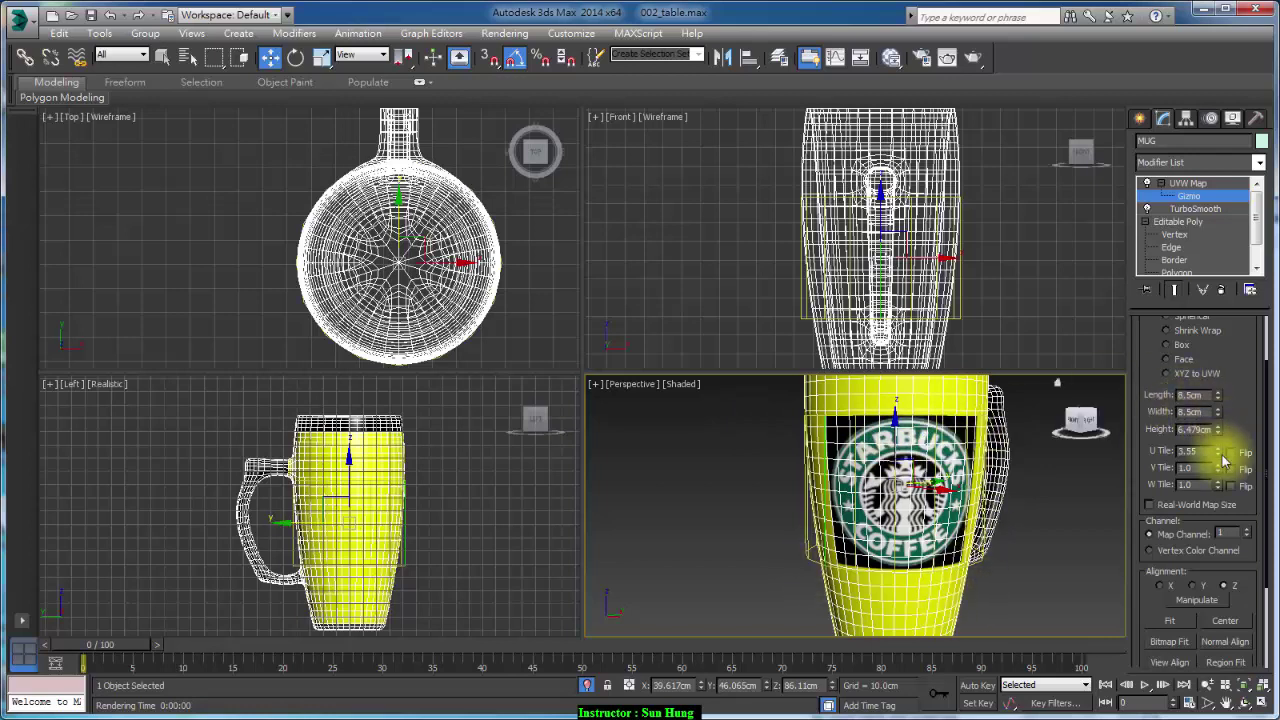
pyautogui.moveTo(1220, 457)
pyautogui.mouseDown()
pyautogui.moveTo(1223, 423)
pyautogui.moveTo(1218, 477)
pyautogui.mouseUp()
pyautogui.moveTo(1217, 428); pyautogui.dragTo(1229, 430)
pyautogui.moveTo(986, 514)
pyautogui.keyDown('alt'); pyautogui.mouseDown(button='middle')
pyautogui.moveTo(1006, 509)
pyautogui.moveTo(1020, 555)
pyautogui.moveTo(976, 508)
pyautogui.mouseUp(button='middle'); pyautogui.keyUp('alt')
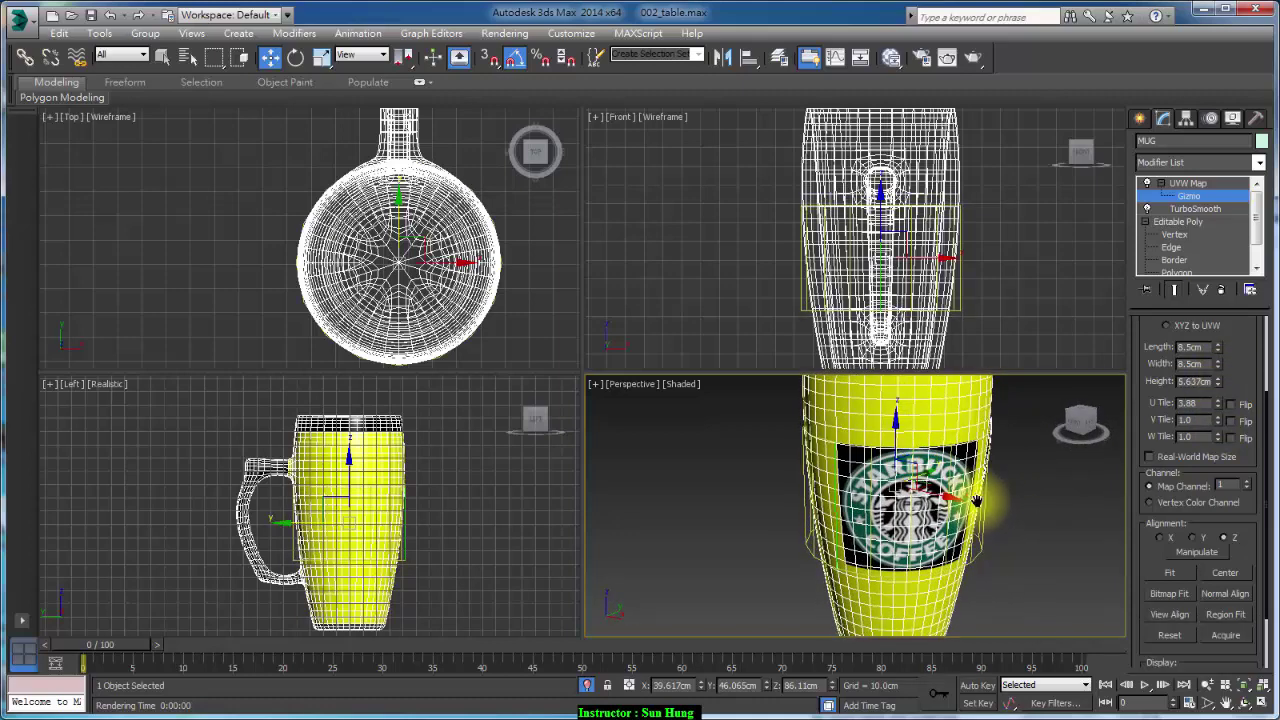
pyautogui.scroll(-5, 976, 498)
# Rotate the UVW Map gizmo about Z so the logo faces the front of the mug.
pyautogui.click(292, 59)
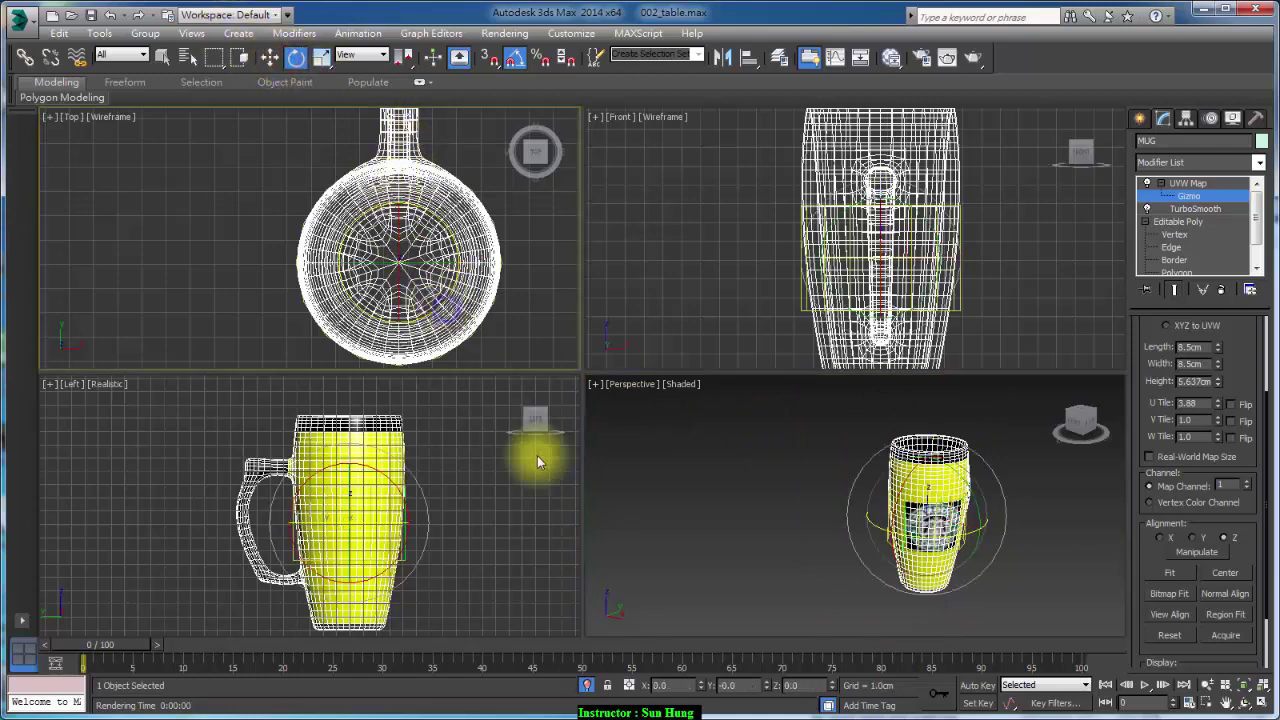
pyautogui.moveTo(884, 509)
pyautogui.keyDown('alt'); pyautogui.mouseDown(button='middle')
pyautogui.moveTo(800, 500)
pyautogui.moveTo(806, 578)
pyautogui.moveTo(874, 547)
pyautogui.mouseUp(button='middle'); pyautogui.keyUp('alt')
pyautogui.middleClick(445, 295)
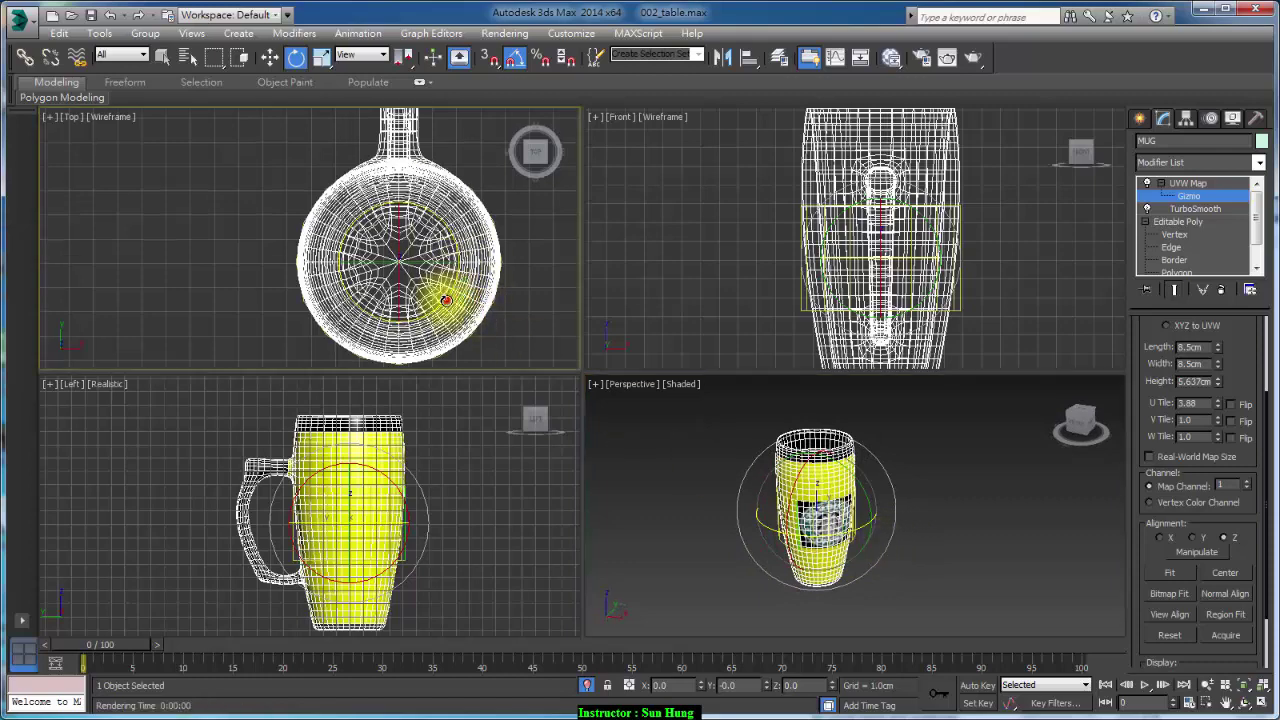
pyautogui.moveTo(886, 471)
pyautogui.keyDown('alt'); pyautogui.mouseDown(button='middle')
pyautogui.moveTo(854, 567)
pyautogui.moveTo(863, 538)
pyautogui.mouseUp(button='middle'); pyautogui.keyUp('alt')
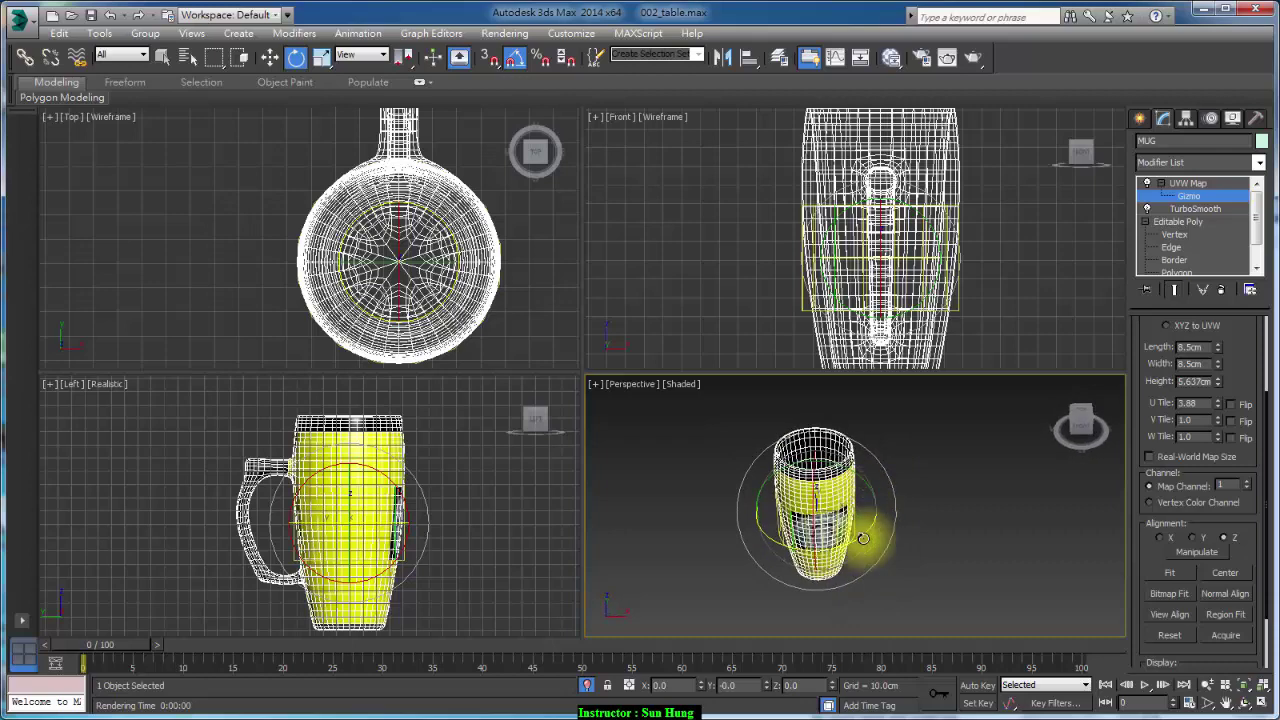
pyautogui.moveTo(845, 541); pyautogui.dragTo(832, 544)
pyautogui.moveTo(847, 530)
pyautogui.keyDown('alt'); pyautogui.mouseDown(button='middle')
pyautogui.moveTo(980, 512)
pyautogui.moveTo(735, 528)
pyautogui.moveTo(631, 513)
pyautogui.moveTo(654, 503)
pyautogui.moveTo(752, 527)
pyautogui.mouseUp(button='middle'); pyautogui.keyUp('alt')
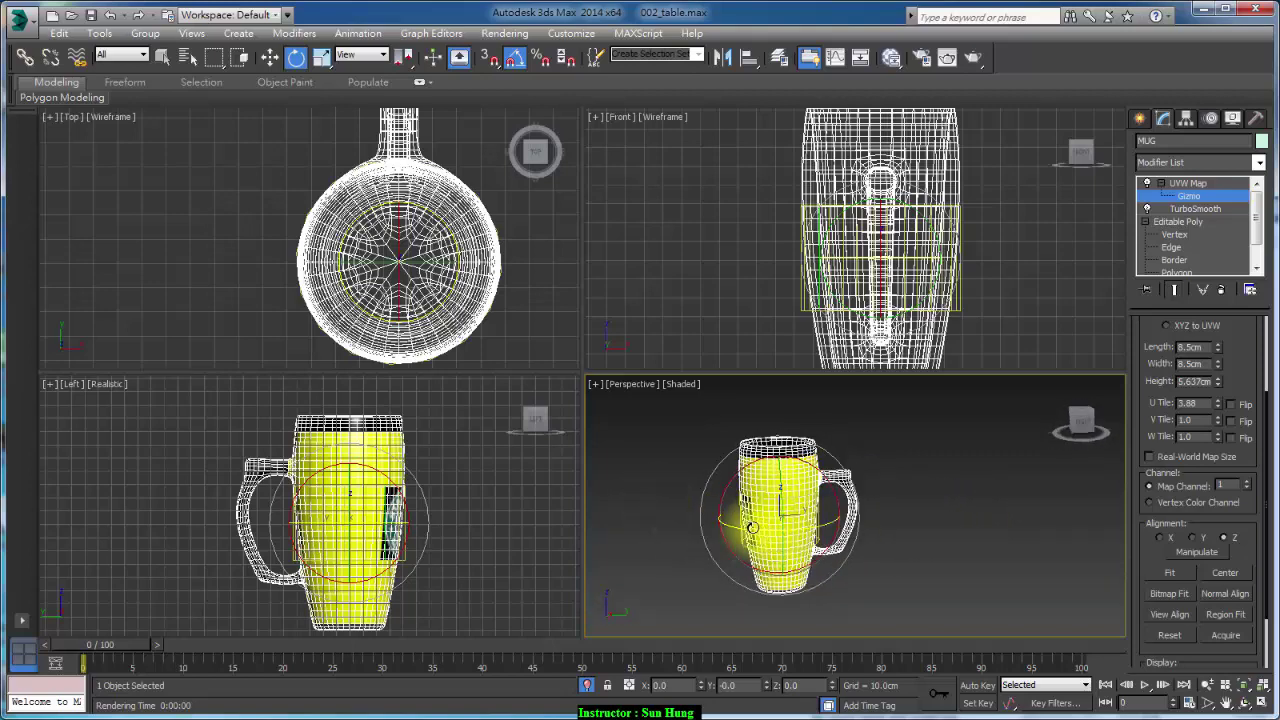
pyautogui.moveTo(752, 527); pyautogui.dragTo(828, 521)
pyautogui.moveTo(830, 521)
pyautogui.keyDown('alt'); pyautogui.mouseDown(button='middle')
pyautogui.moveTo(814, 591)
pyautogui.moveTo(837, 580)
pyautogui.mouseUp(button='middle'); pyautogui.keyUp('alt')
pyautogui.moveTo(837, 580); pyautogui.dragTo(815, 548)
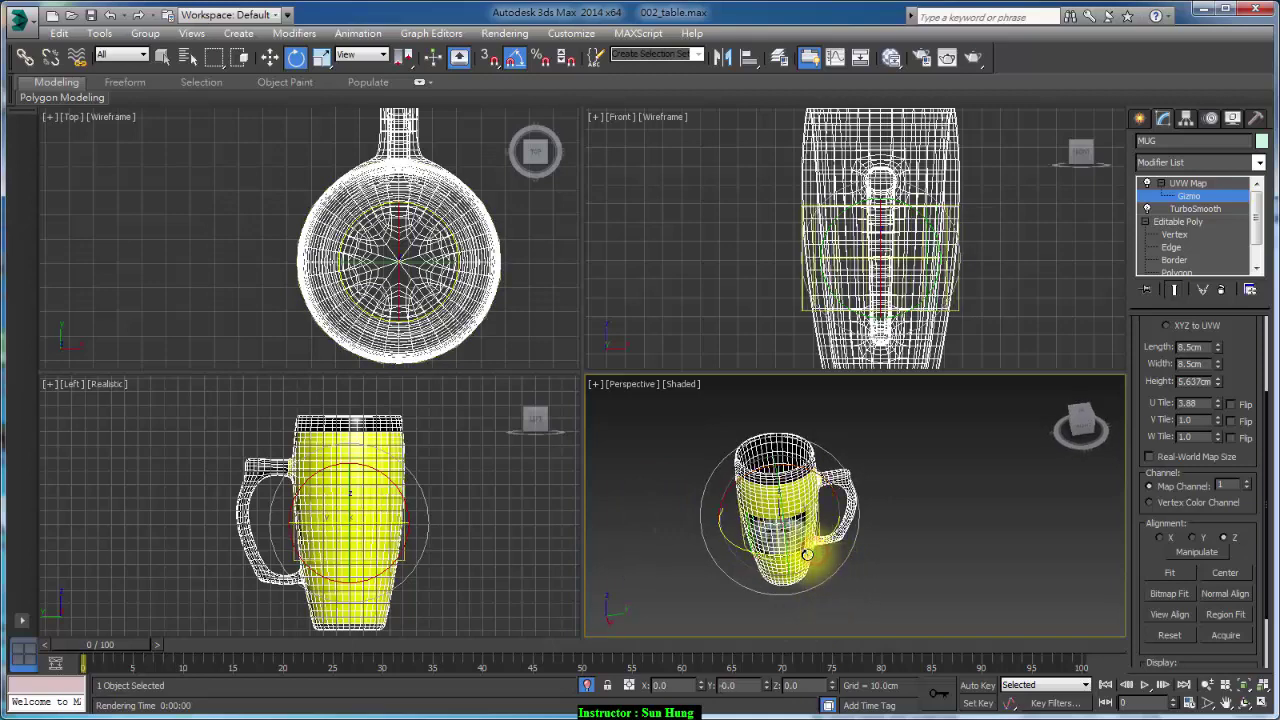
pyautogui.moveTo(815, 548)
pyautogui.keyDown('alt'); pyautogui.mouseDown(button='middle')
pyautogui.moveTo(837, 498)
pyautogui.moveTo(1143, 491)
pyautogui.moveTo(1086, 506)
pyautogui.moveTo(843, 508)
pyautogui.mouseUp(button='middle'); pyautogui.keyUp('alt')
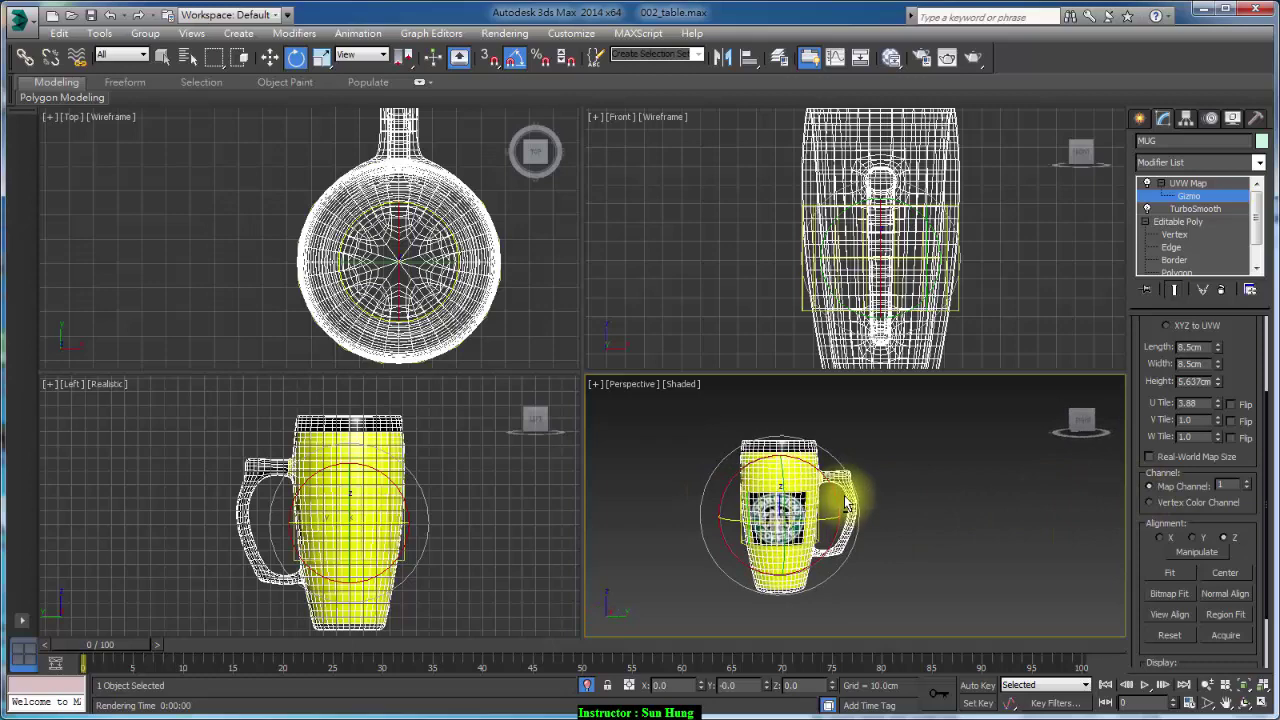
pyautogui.moveTo(843, 508)
pyautogui.mouseDown()
pyautogui.moveTo(790, 490)
pyautogui.moveTo(776, 458)
pyautogui.mouseUp()
# Render a preview of the orange mug with the logo wrapped on its side.
pyautogui.press('w')
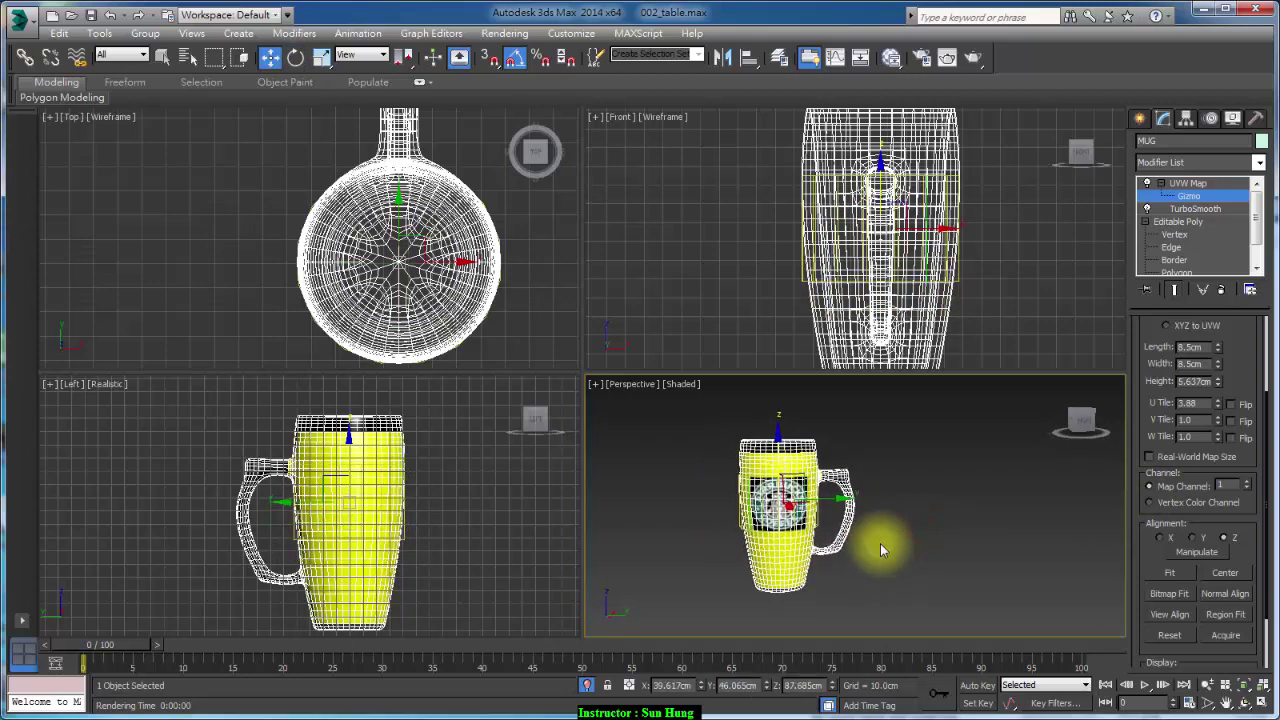
pyautogui.scroll(5, 900, 550)
pyautogui.scroll(-3, 962, 557)
pyautogui.scroll(1, 950, 553)
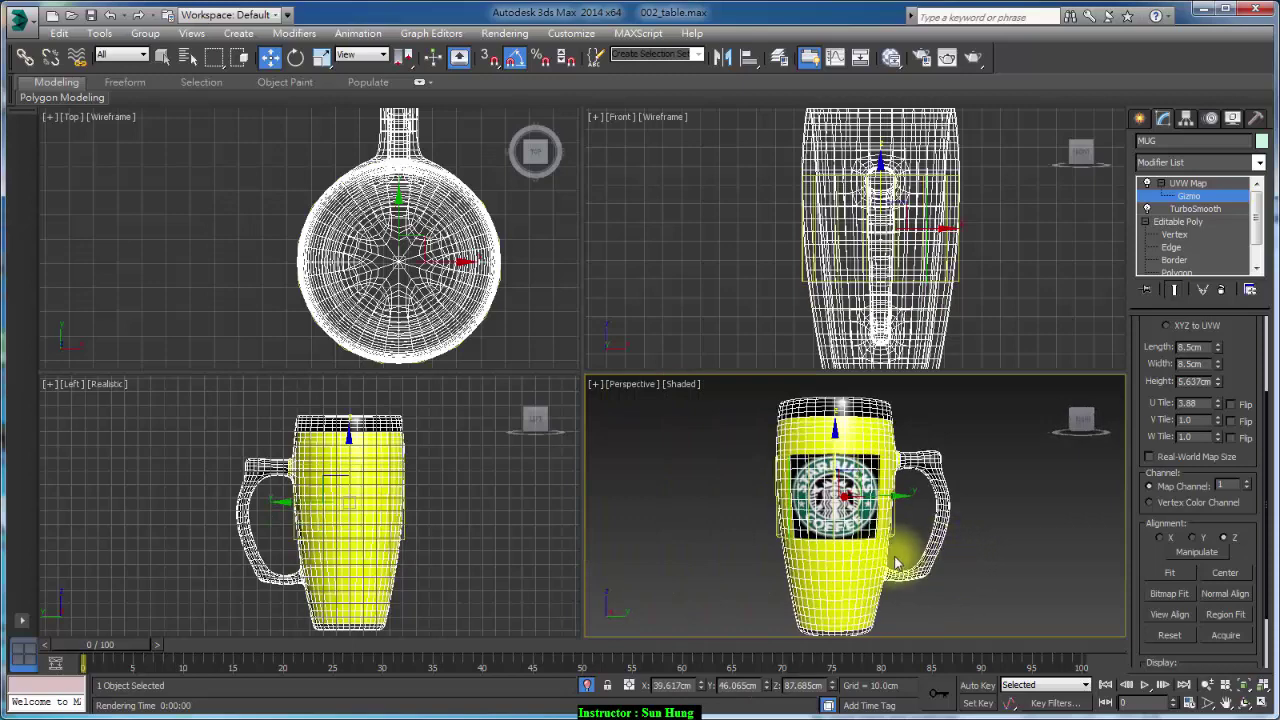
pyautogui.hotkey('shift', 'q')
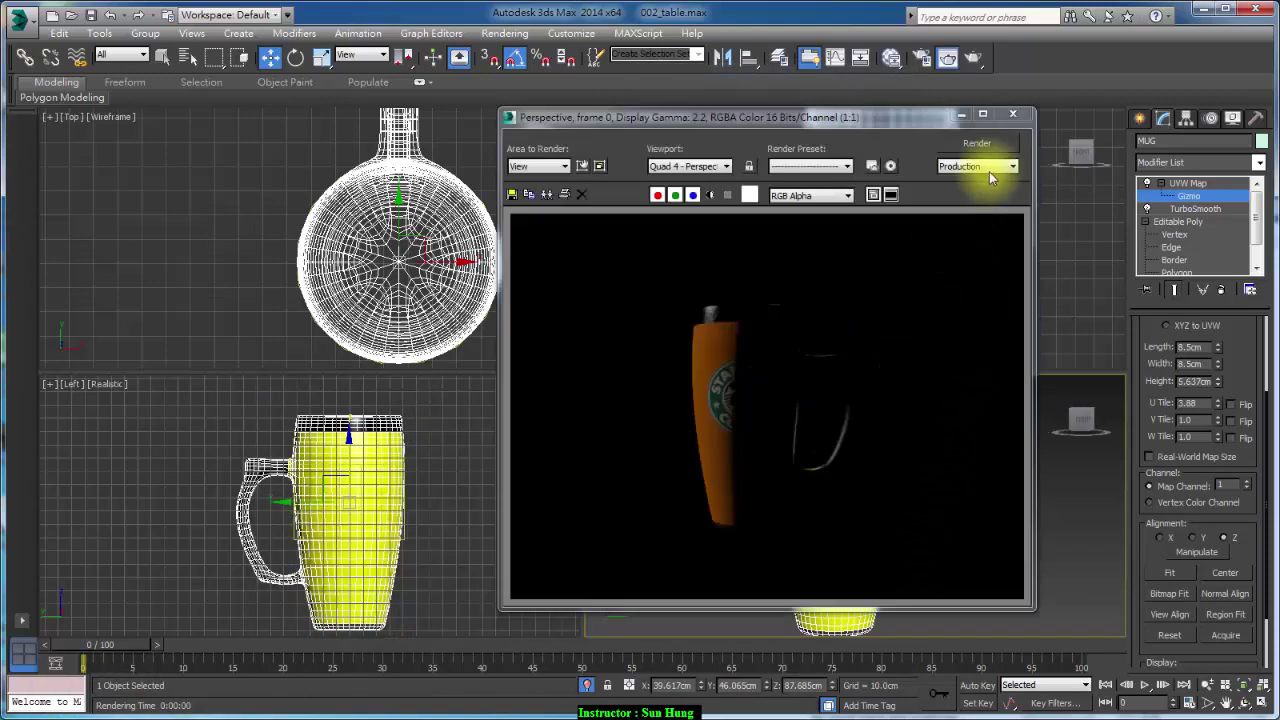
# Close the render window and exit the UVW Map gizmo sub-object level.
pyautogui.click(1016, 117)
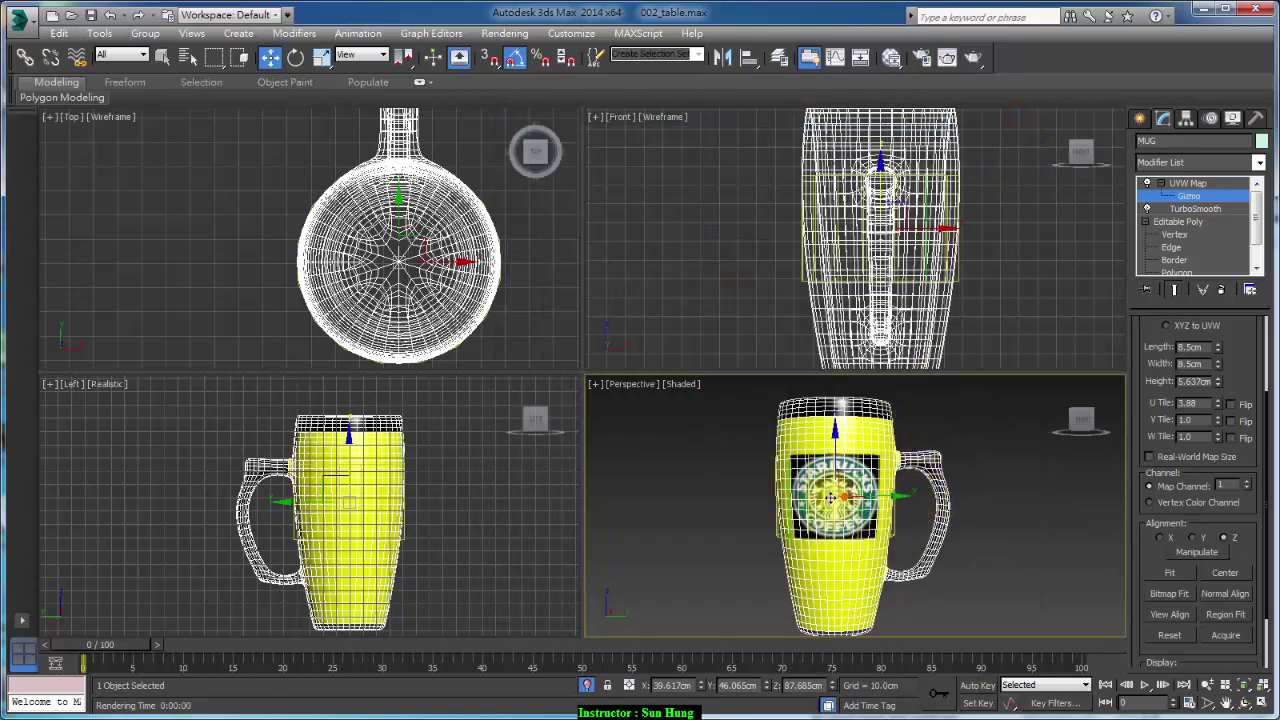
pyautogui.keyDown('alt'); pyautogui.moveTo(830, 497); pyautogui.dragTo(834, 548, button='middle'); pyautogui.keyUp('alt')
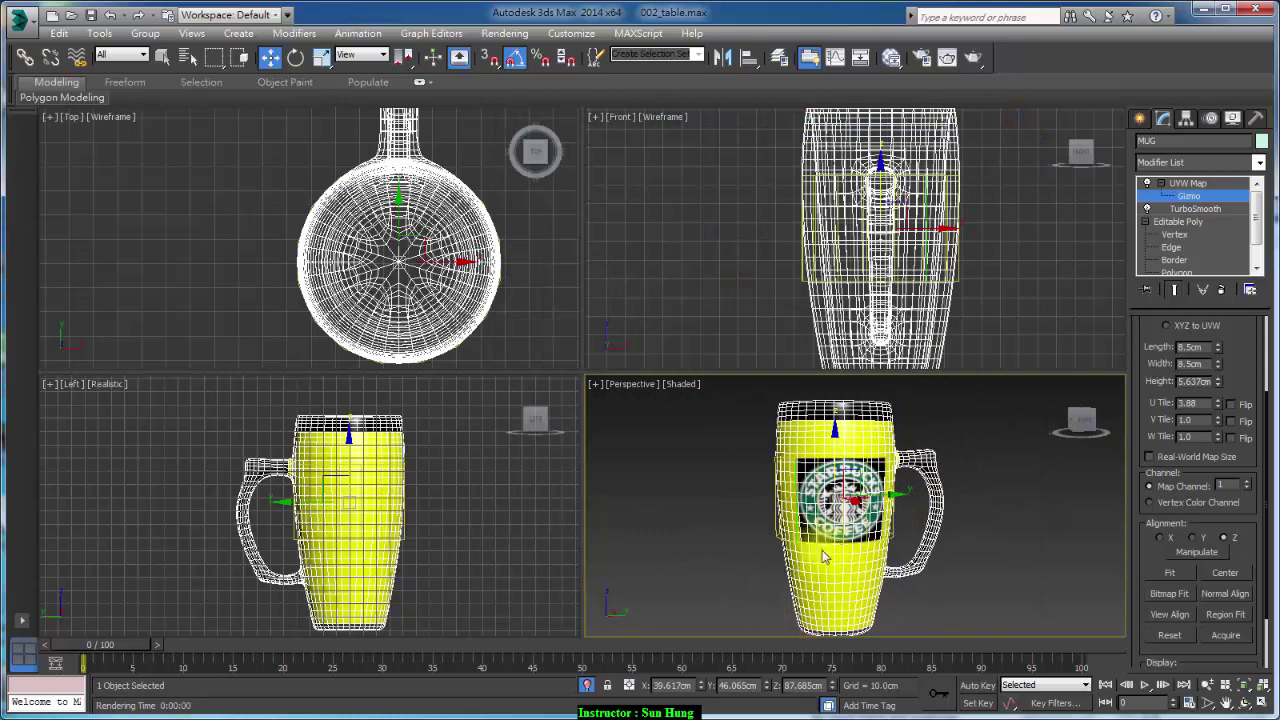
pyautogui.click(1188, 184)
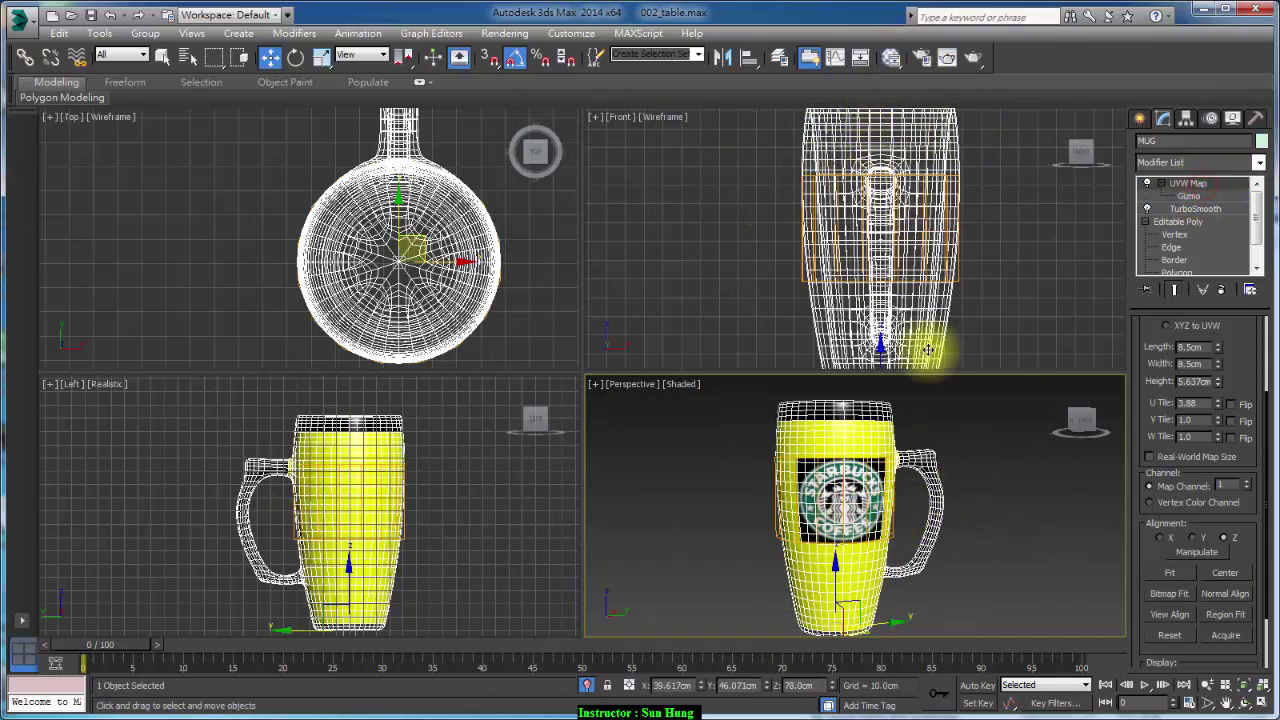
# Rotate the mug -180° about Z in the Top view, then render the Perspective view.
pyautogui.click(493, 251)
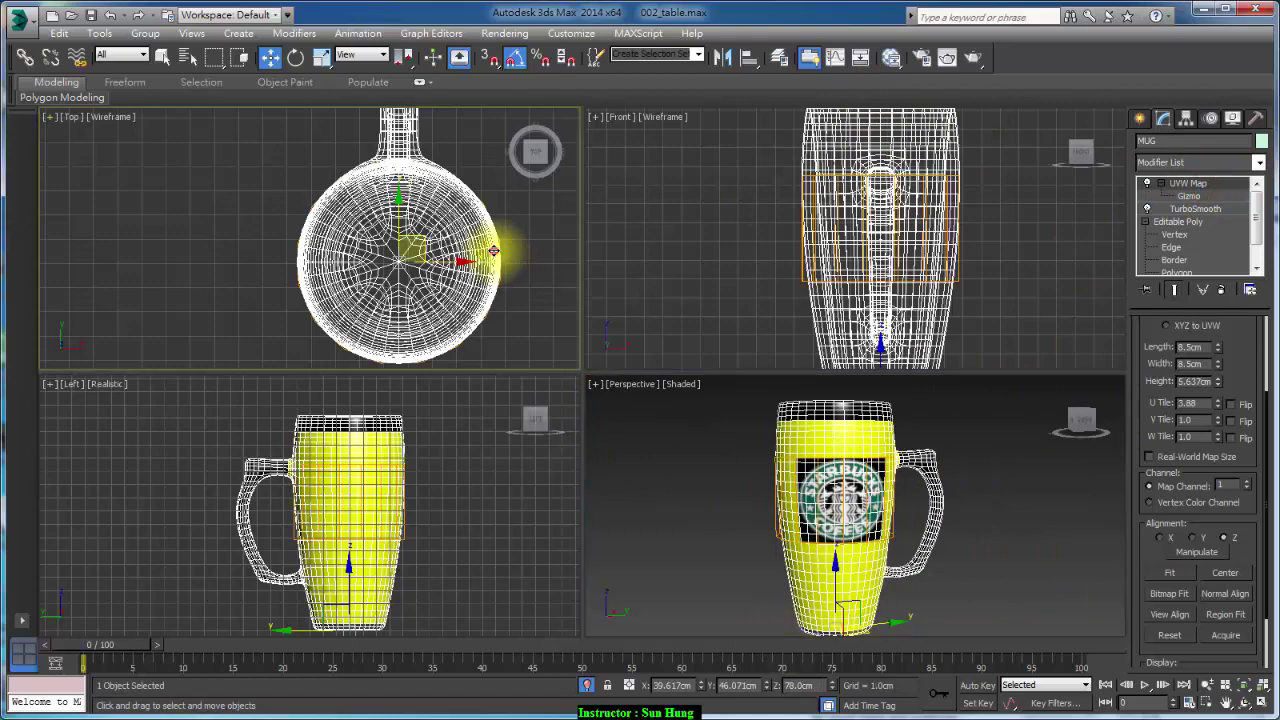
pyautogui.click(296, 57)
pyautogui.moveTo(443, 228); pyautogui.dragTo(437, 445)
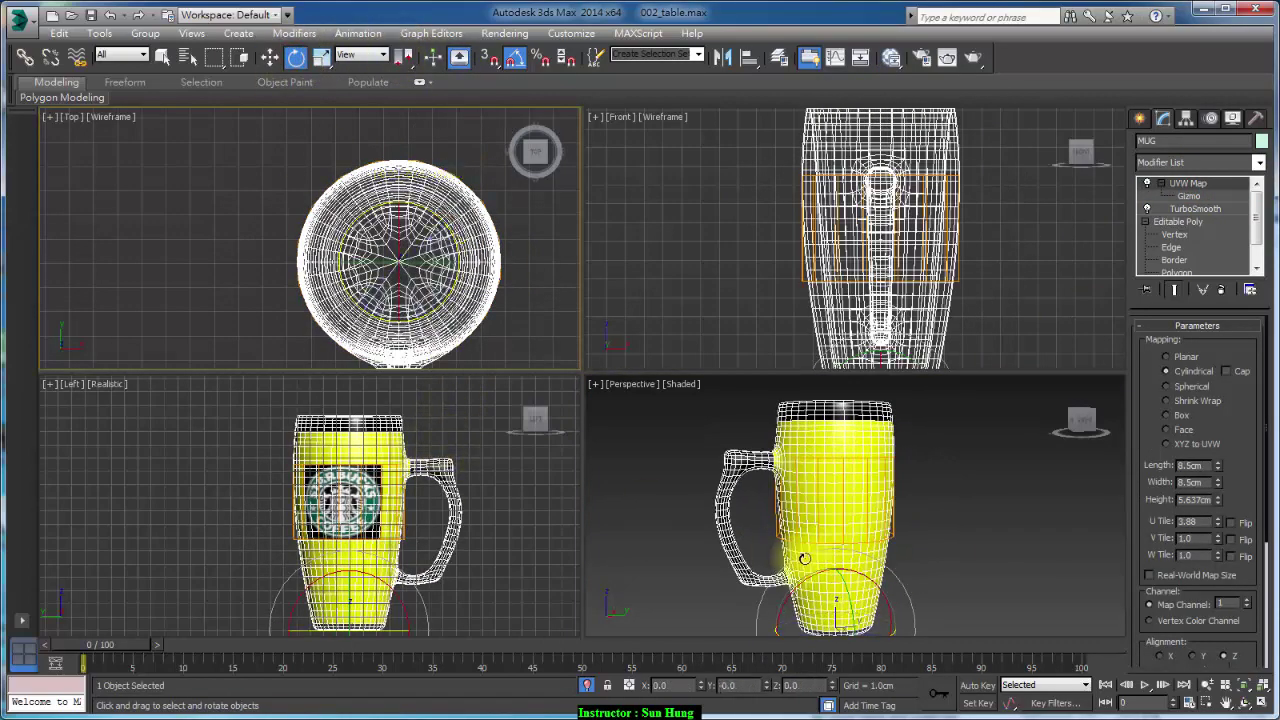
pyautogui.moveTo(990, 570)
pyautogui.keyDown('alt'); pyautogui.mouseDown(button='middle')
pyautogui.moveTo(1028, 580)
pyautogui.moveTo(1006, 563)
pyautogui.moveTo(1057, 548)
pyautogui.mouseUp(button='middle'); pyautogui.keyUp('alt')
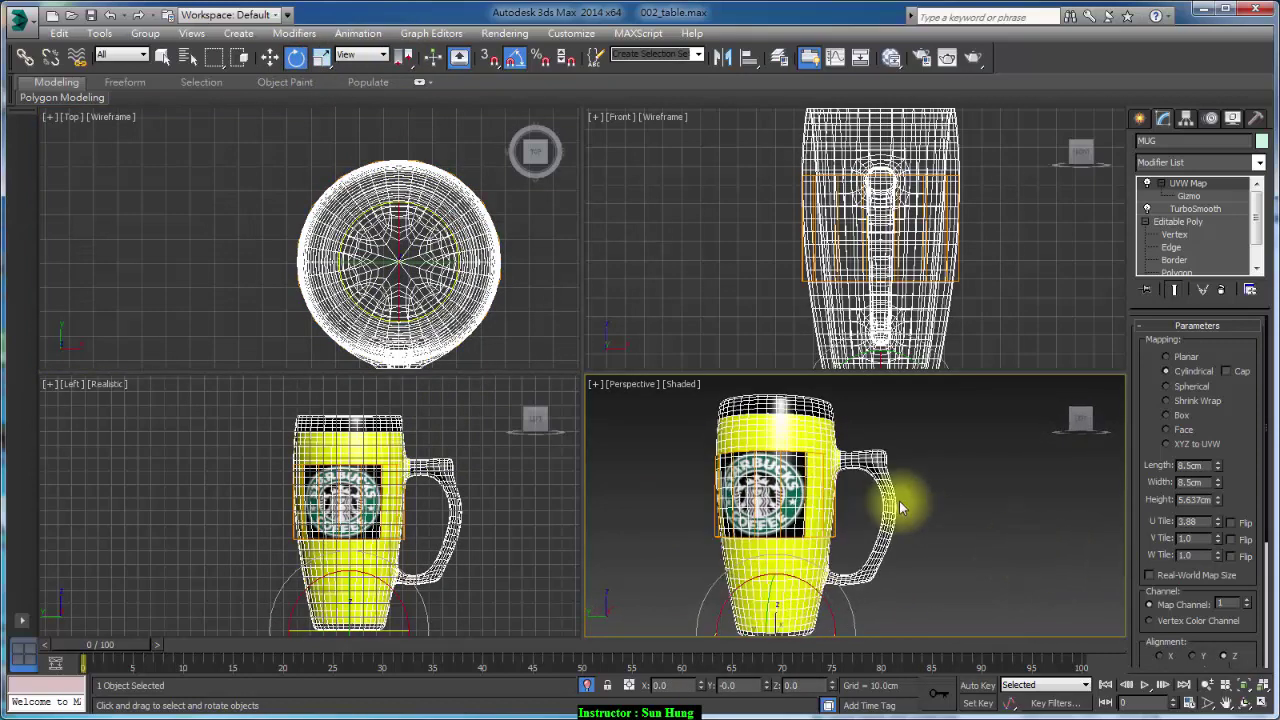
pyautogui.keyDown('alt'); pyautogui.moveTo(900, 503); pyautogui.dragTo(920, 471, button='middle'); pyautogui.keyUp('alt')
pyautogui.hotkey('shift', 'q')
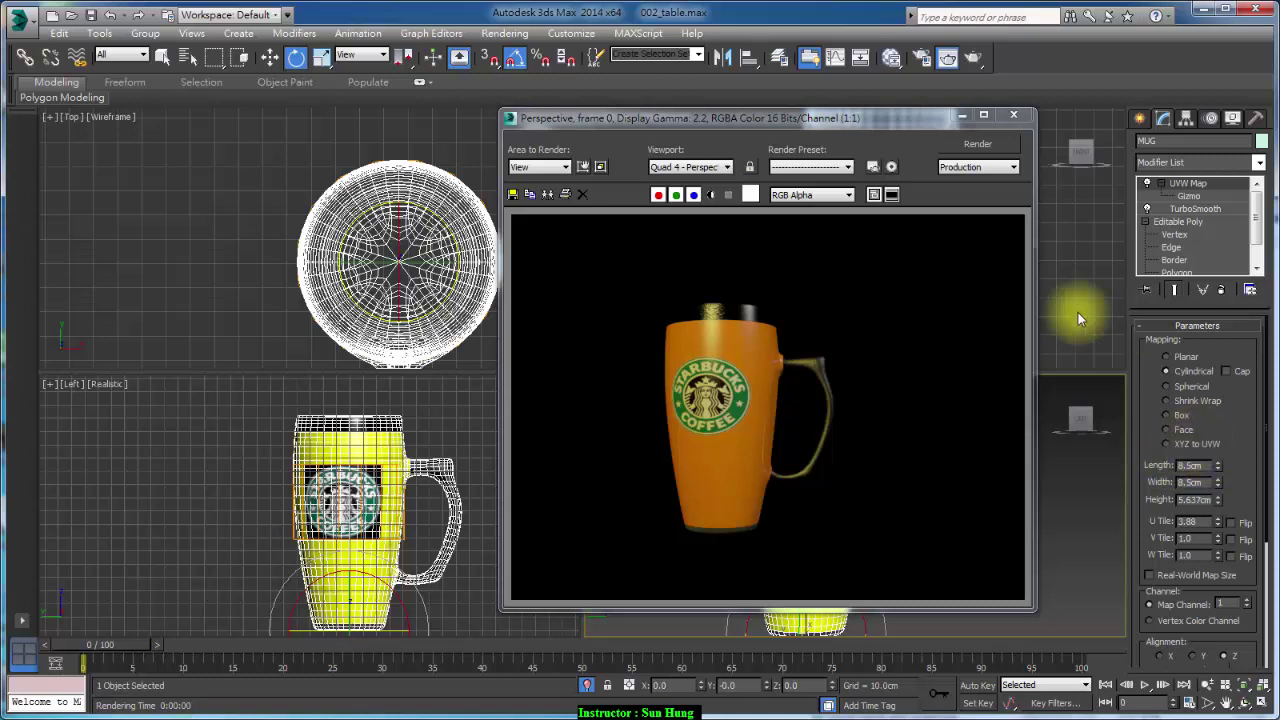
# Set the UVW Map height to 6.29 cm and re-render the mug.
pyautogui.moveTo(916, 121); pyautogui.dragTo(557, 98)
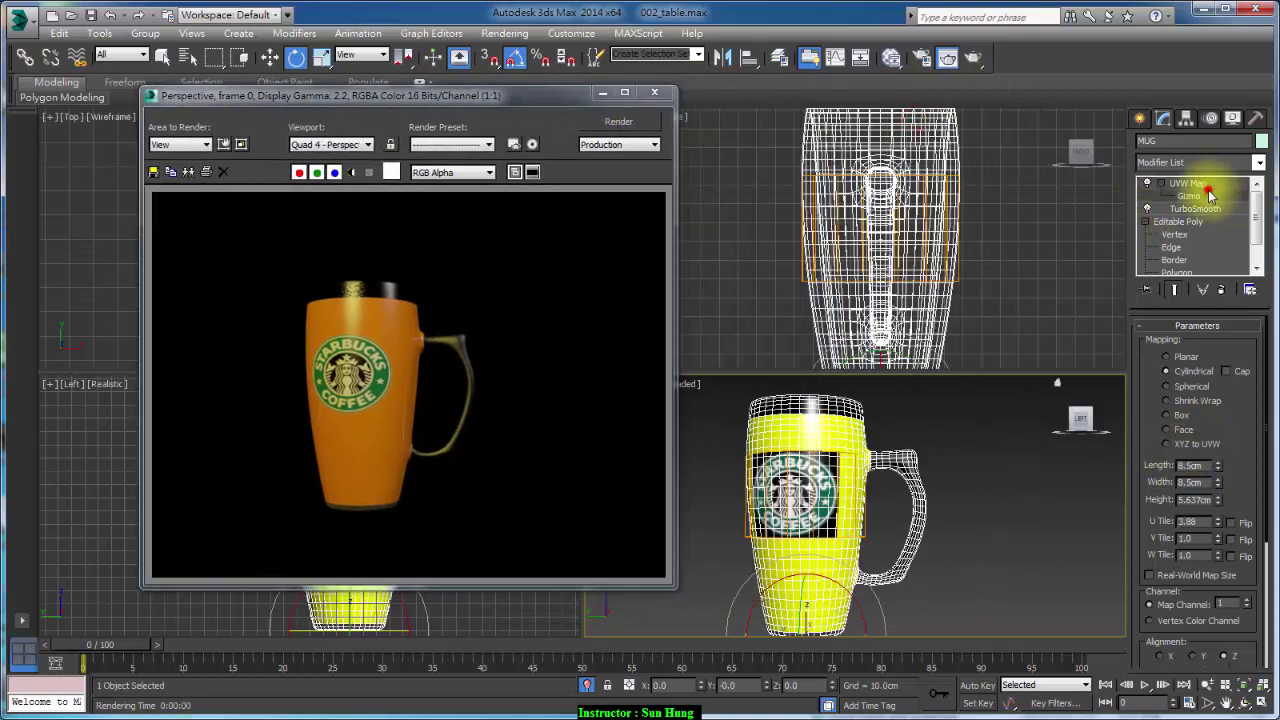
pyautogui.click(1205, 195)
pyautogui.click(1208, 183)
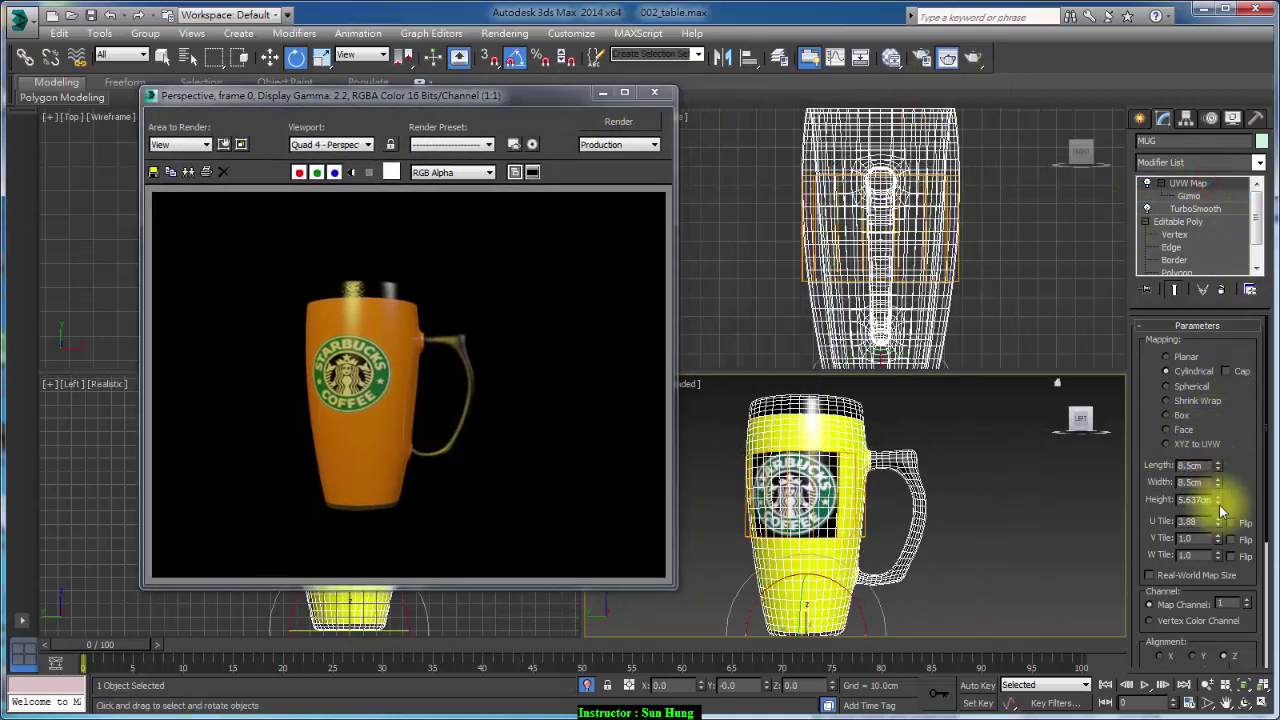
pyautogui.moveTo(1220, 499); pyautogui.dragTo(1222, 489)
pyautogui.hotkey('shift', 'q')
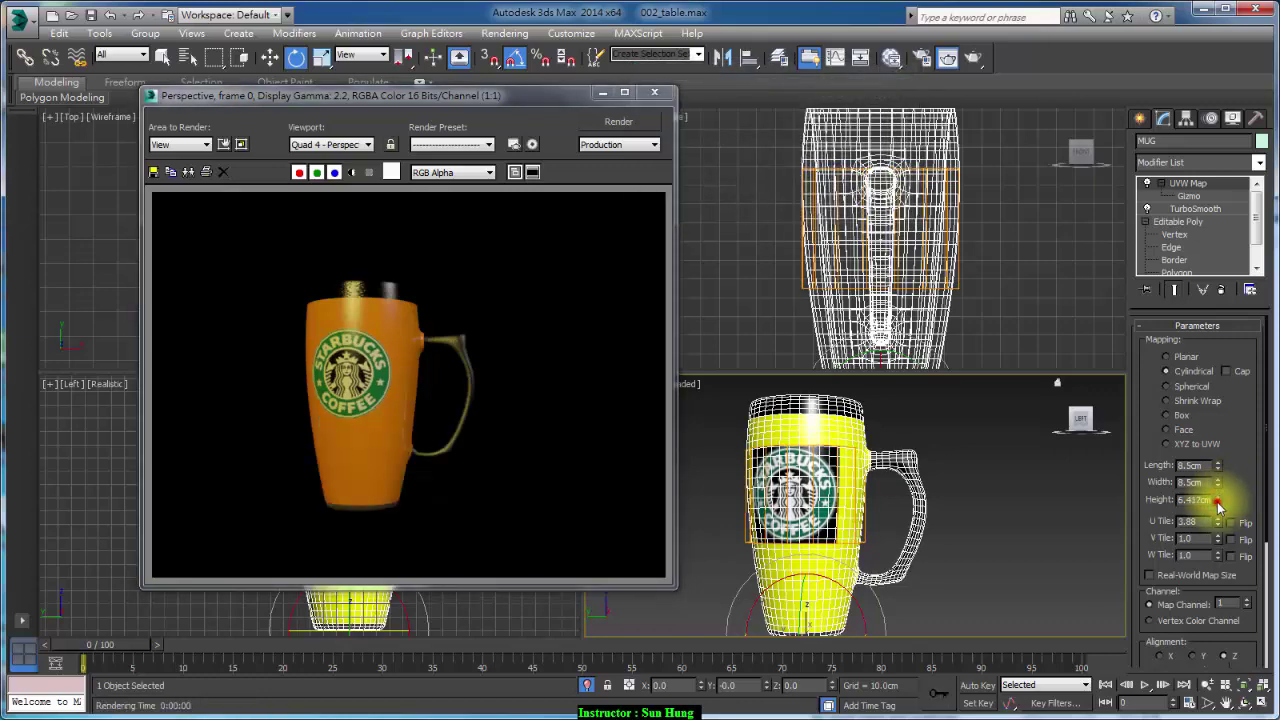
pyautogui.hotkey('shift', 'q')
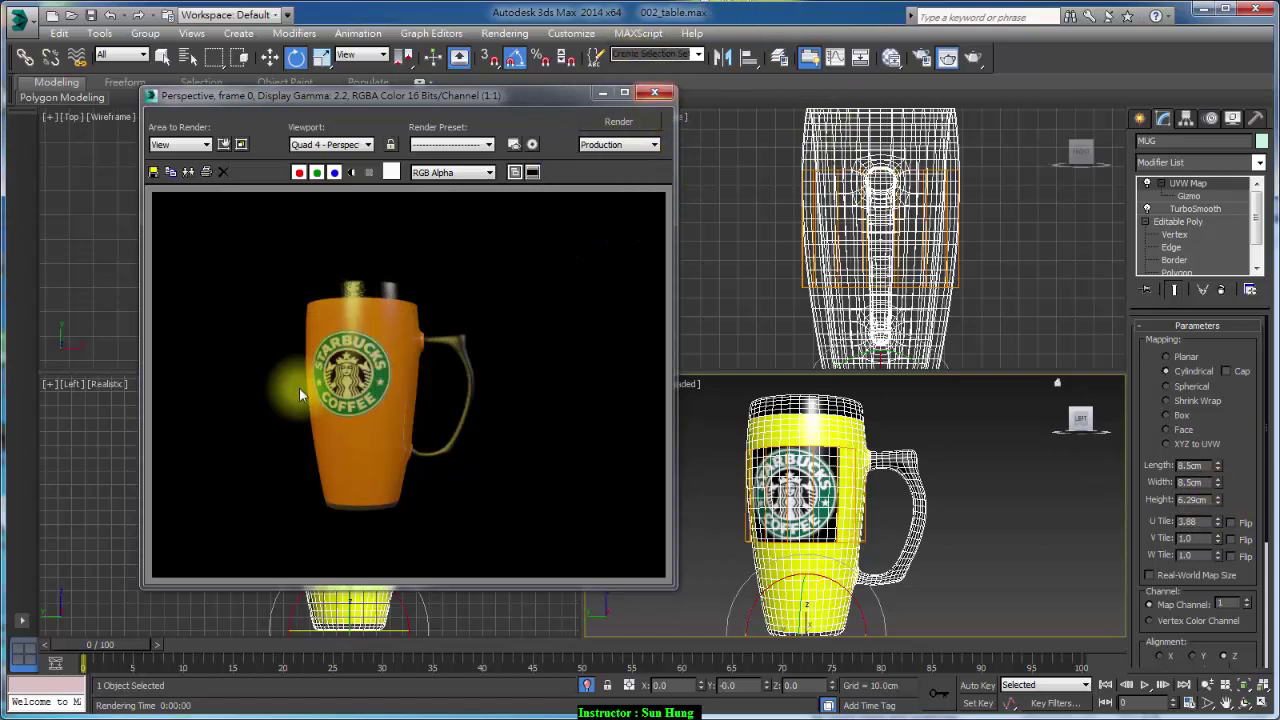
# Close the render window and open the Slate Material Editor.
pyautogui.scroll(1, 309, 366)
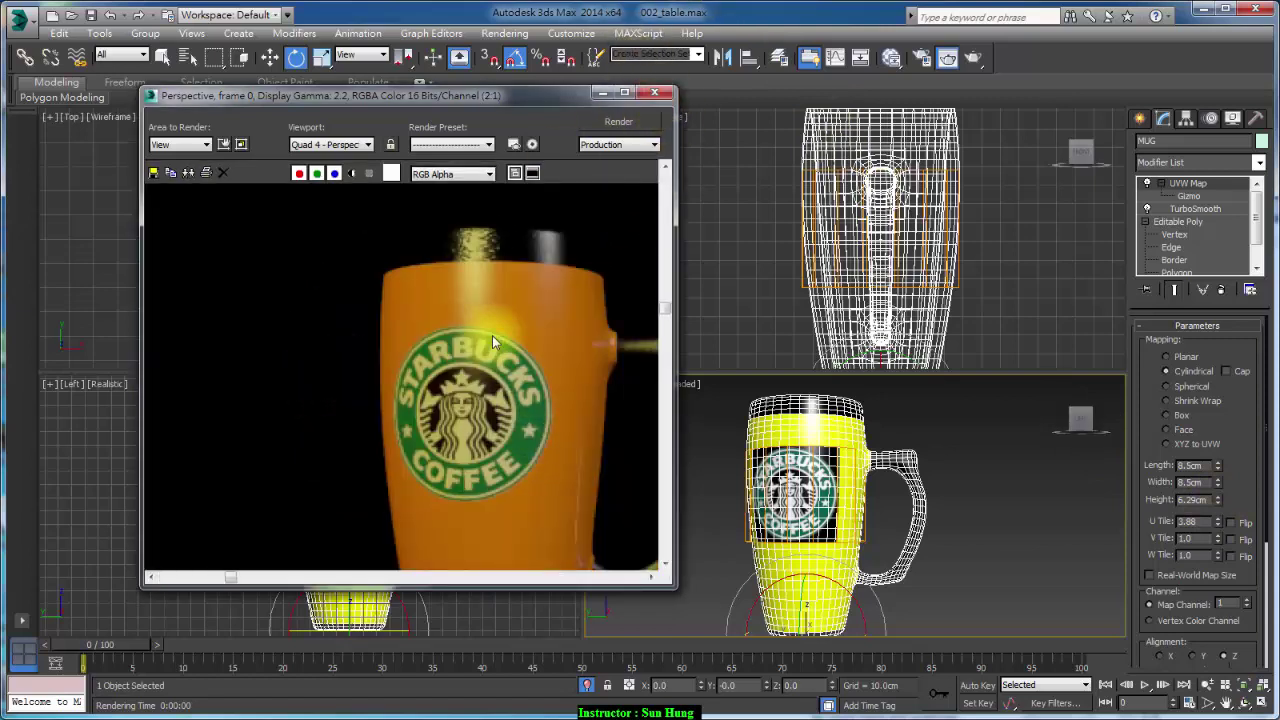
pyautogui.click(650, 95)
pyautogui.click(891, 57)
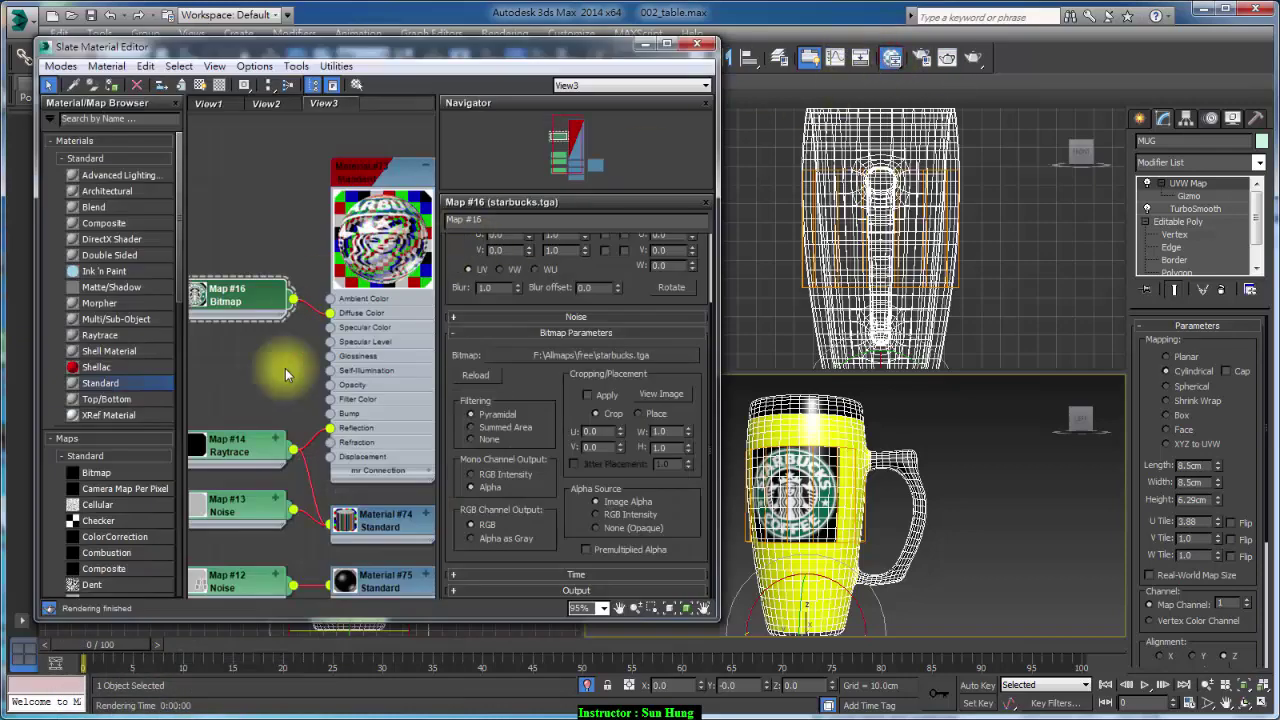
# Clone the starbucks.tga Map #16 as Map #17 and wire it into the material's Bump.
pyautogui.moveTo(285, 374); pyautogui.dragTo(285, 208, button='middle')
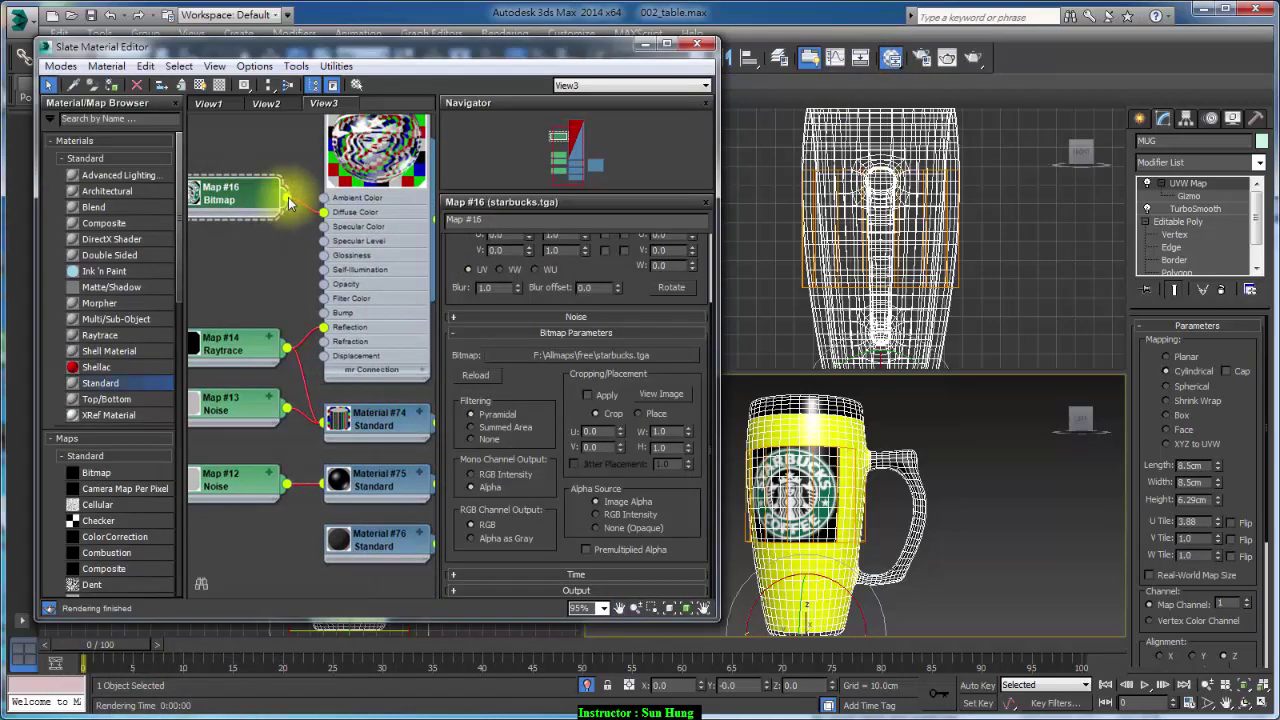
pyautogui.moveTo(288, 204); pyautogui.dragTo(307, 296)
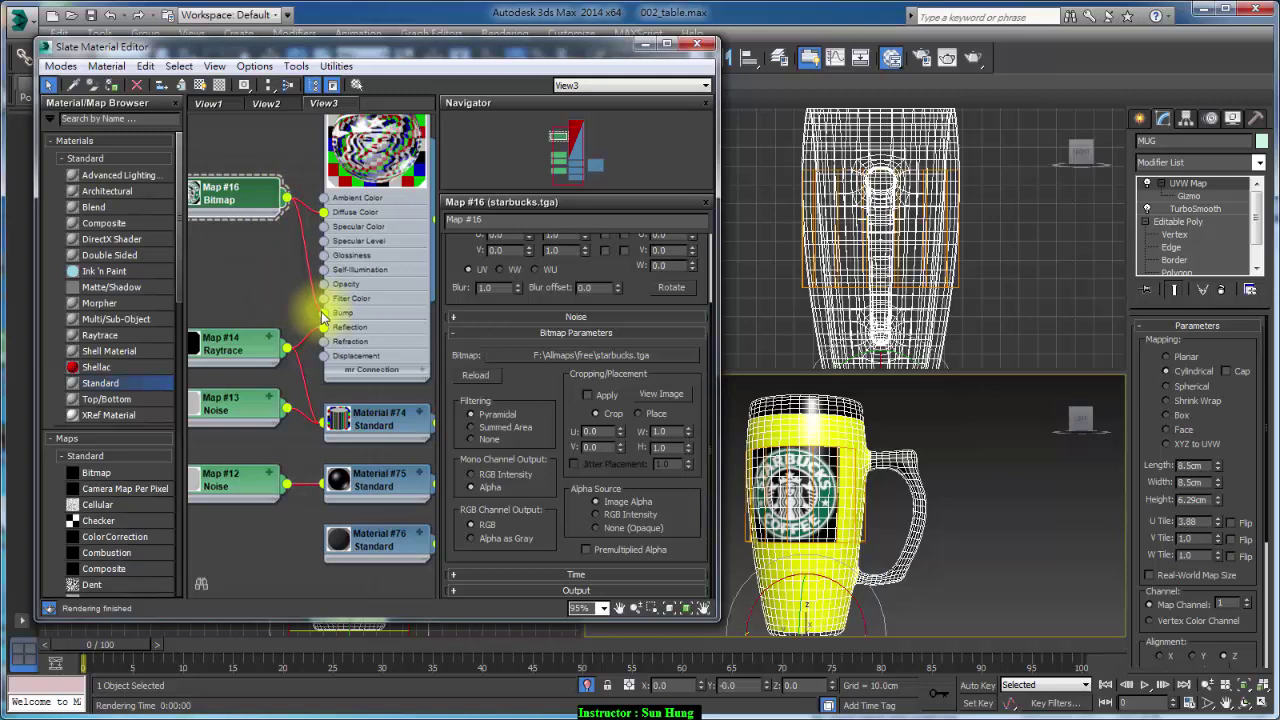
pyautogui.moveTo(323, 317); pyautogui.dragTo(323, 313)
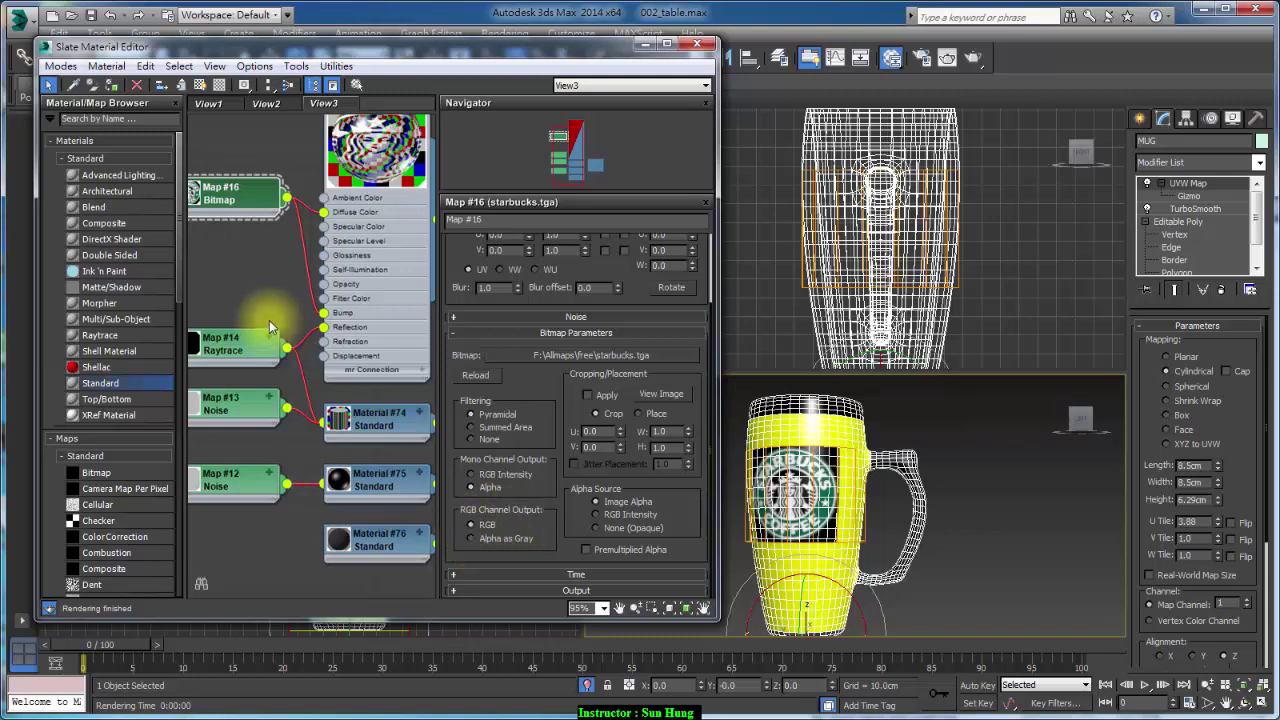
pyautogui.click(303, 250)
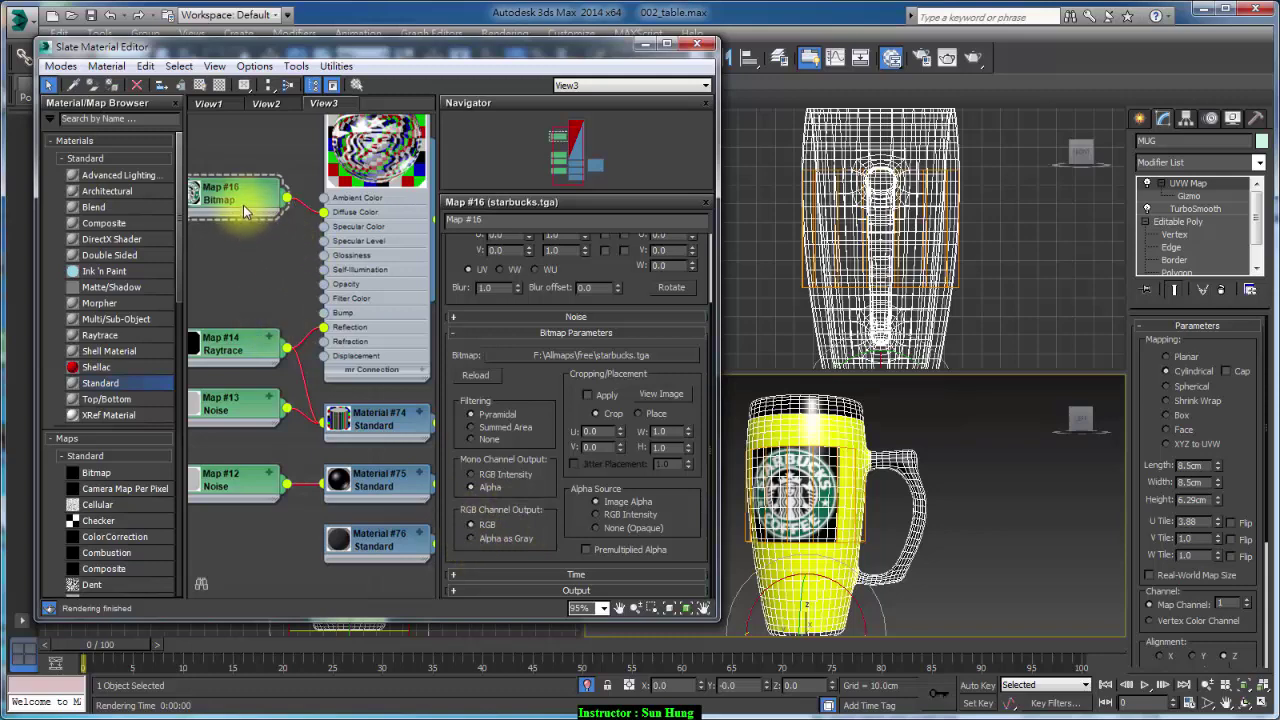
pyautogui.keyDown('shift'); pyautogui.moveTo(243, 205); pyautogui.dragTo(248, 265); pyautogui.keyUp('shift')
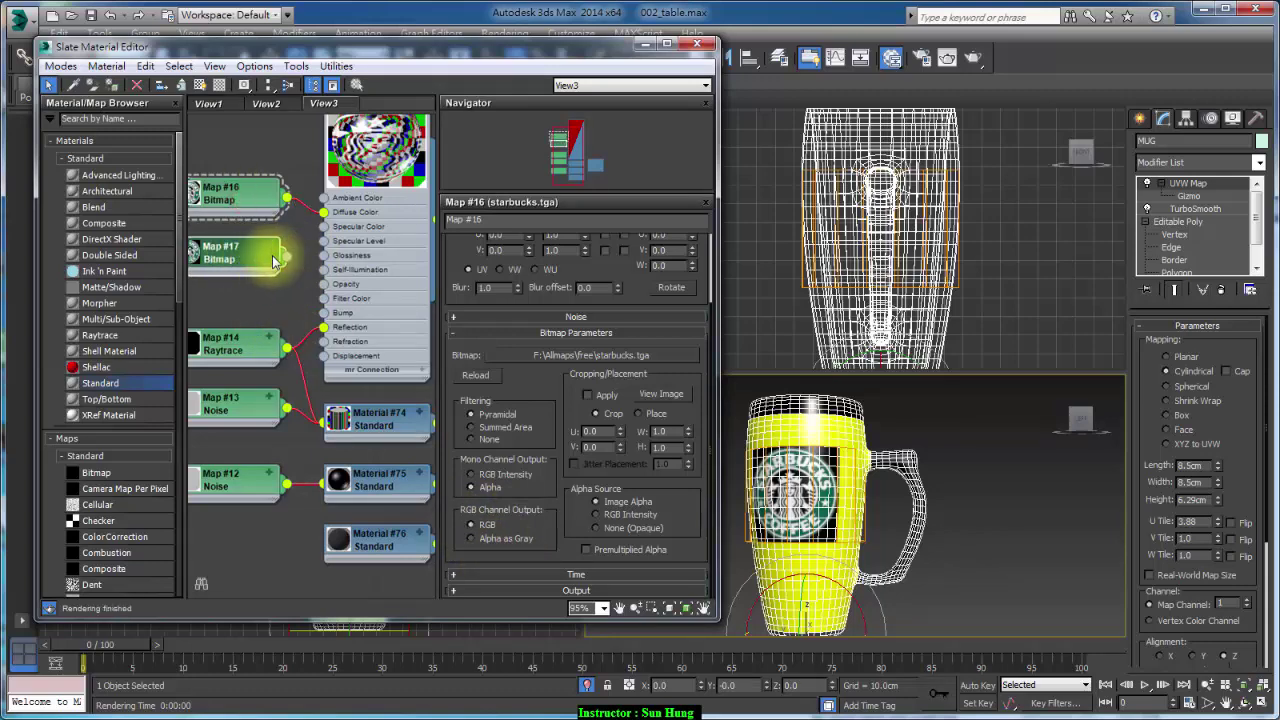
pyautogui.moveTo(287, 262); pyautogui.dragTo(323, 312)
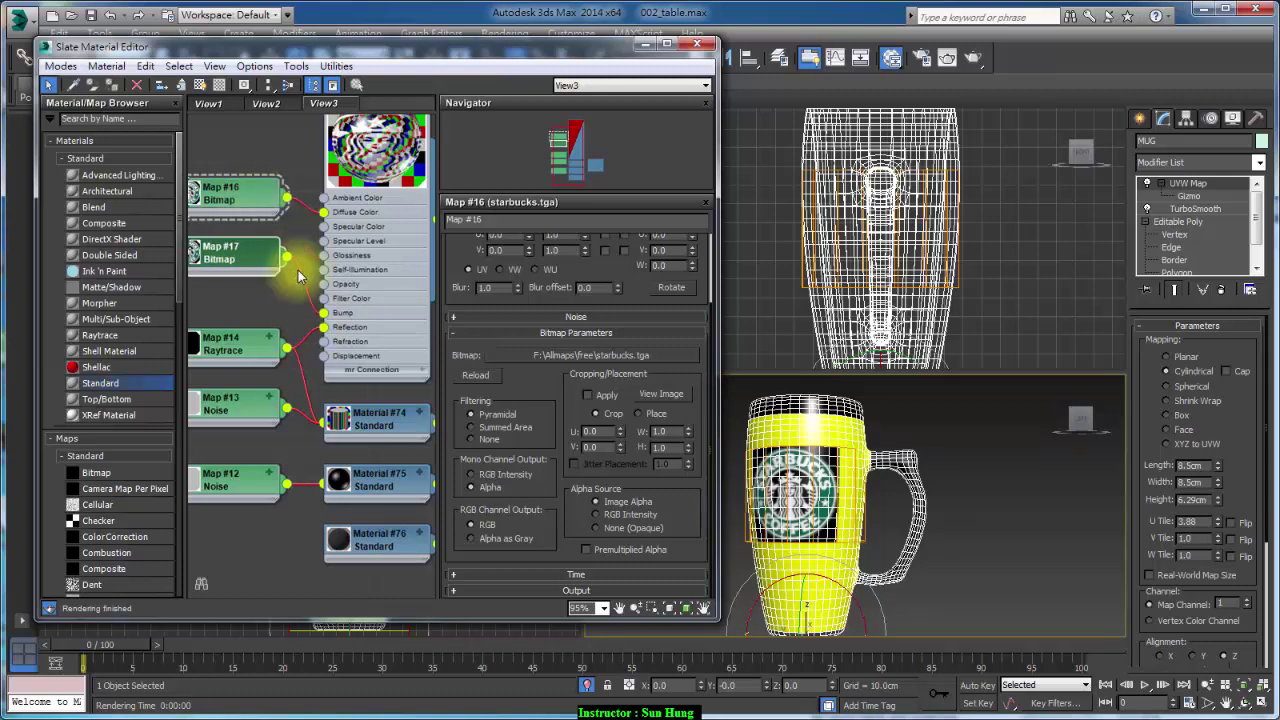
pyautogui.moveTo(287, 198); pyautogui.dragTo(307, 236)
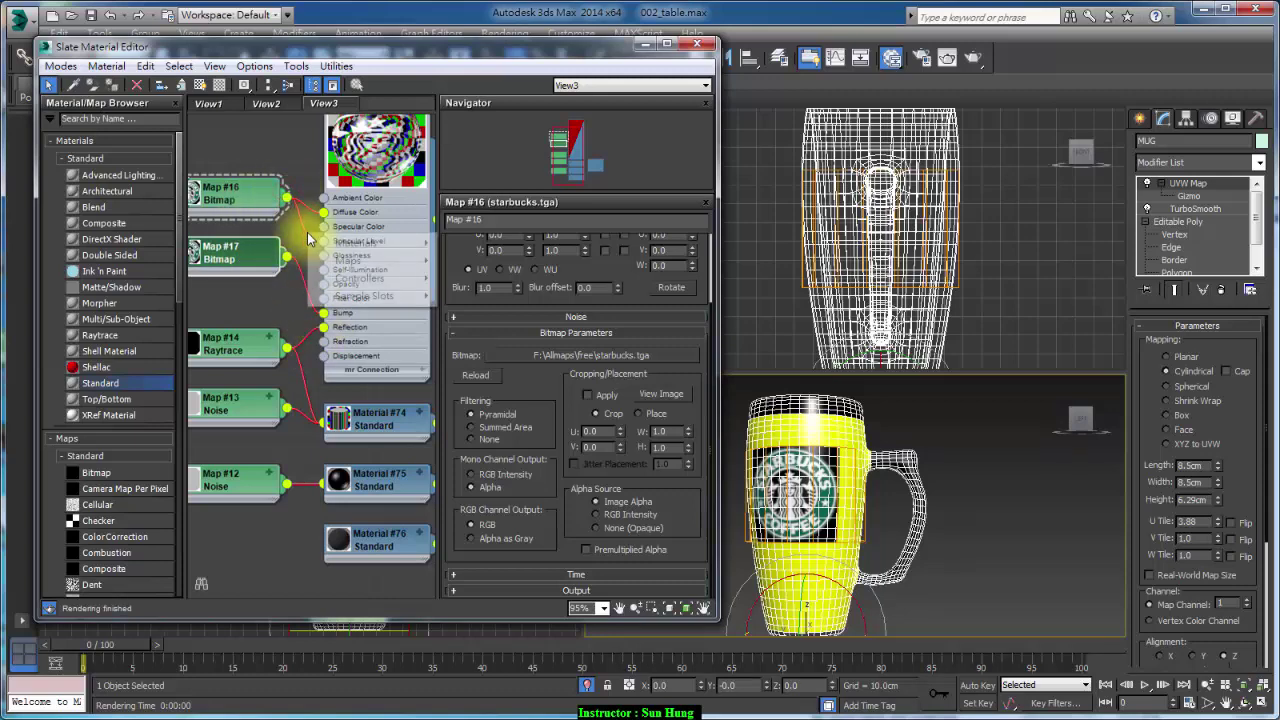
pyautogui.click(285, 575)
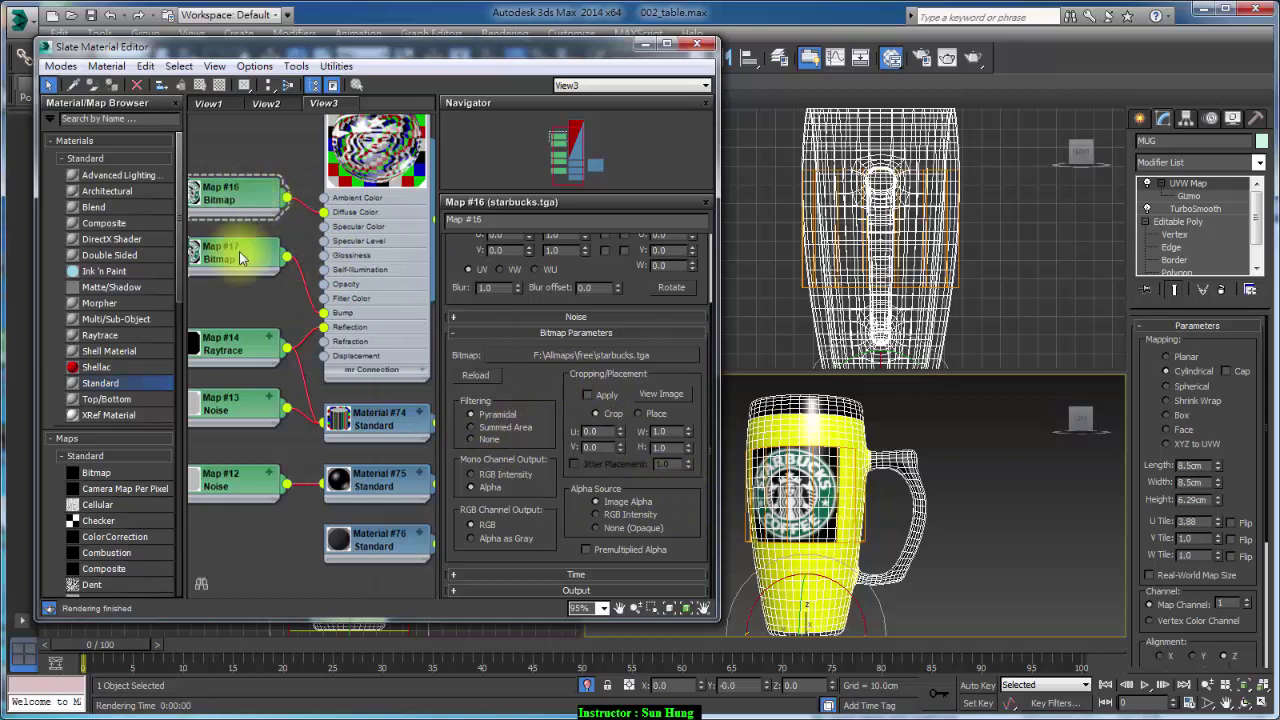
pyautogui.moveTo(240, 270); pyautogui.dragTo(240, 300)
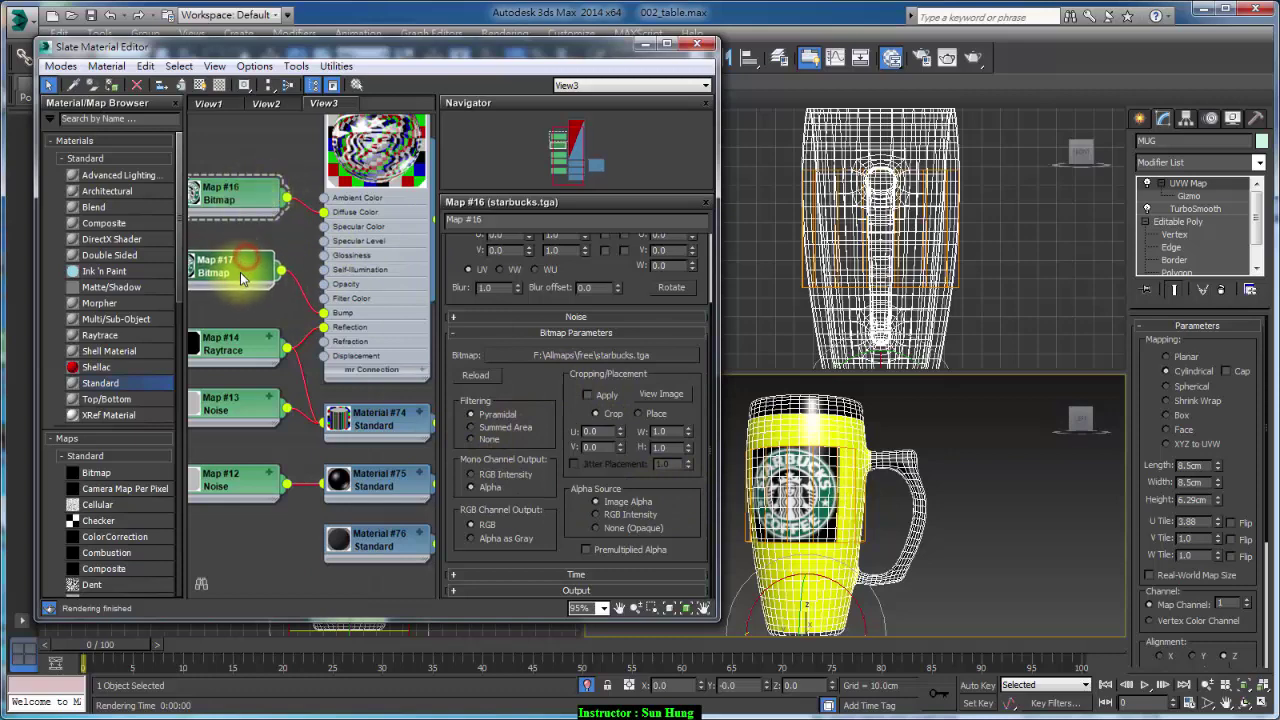
# Set Map #17's RGB Channel Output to Alpha as Gray, keeping Map #16 on RGB.
pyautogui.click(230, 196)
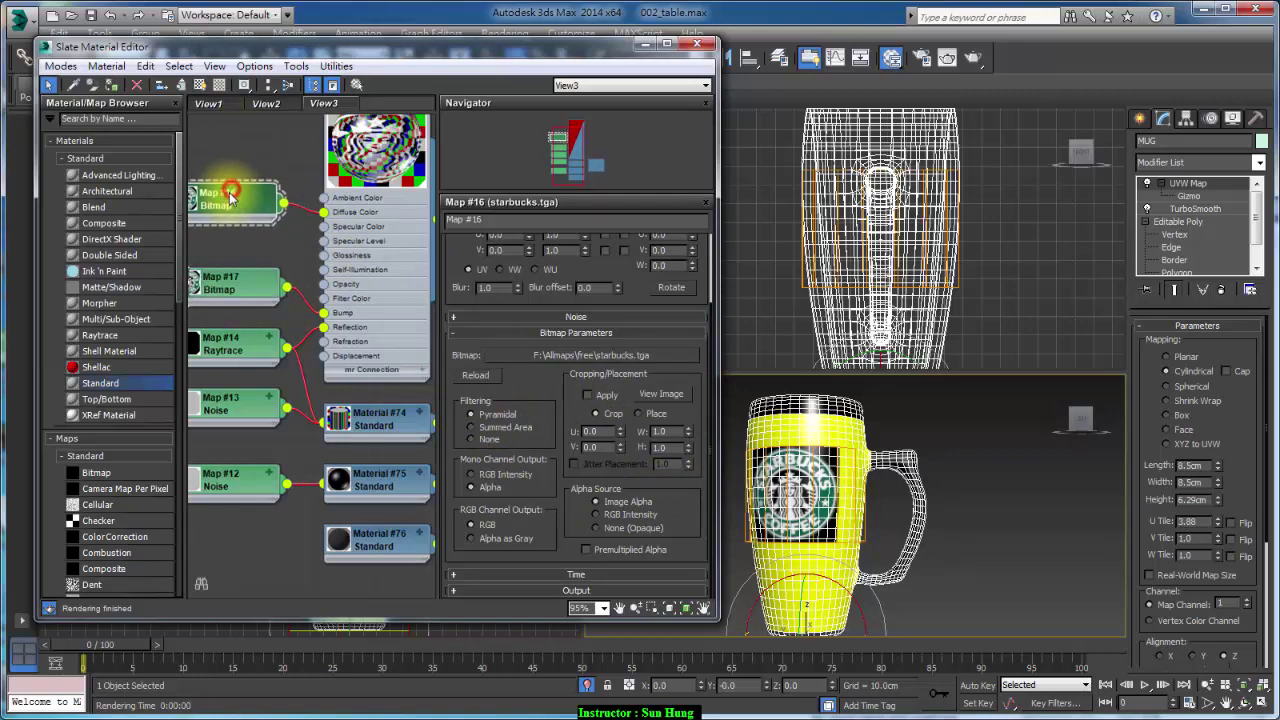
pyautogui.click(480, 540)
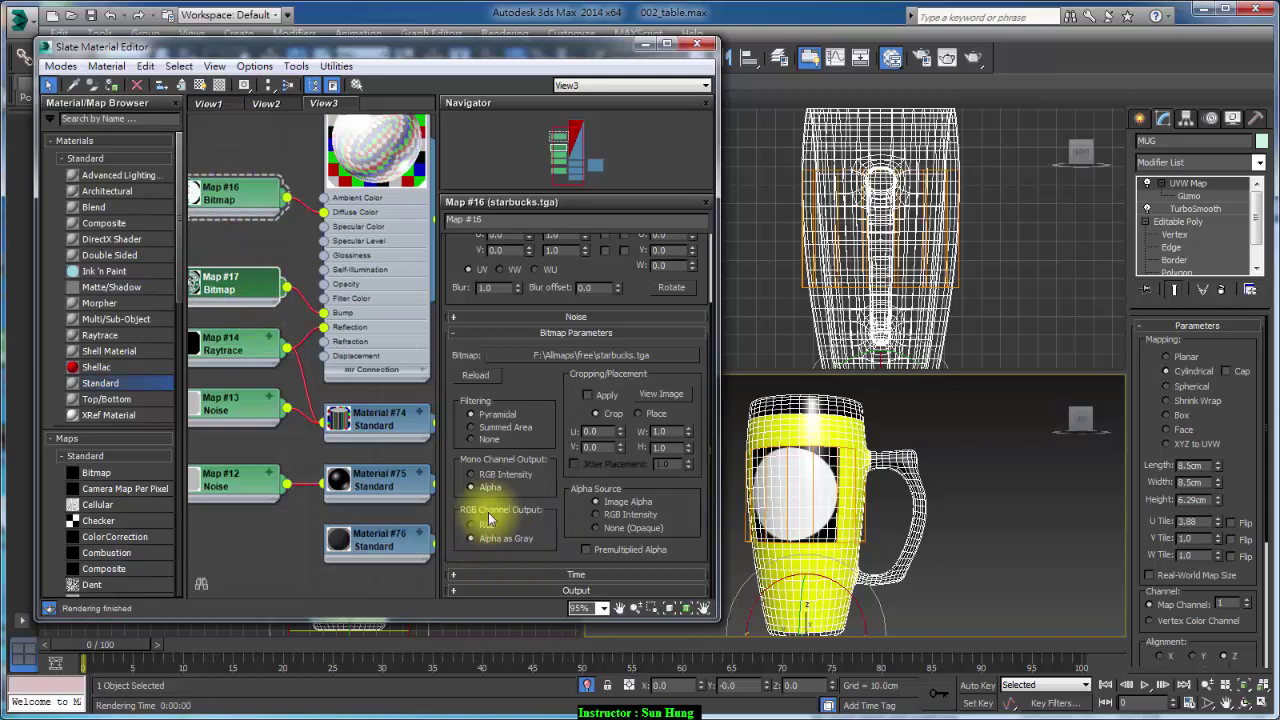
pyautogui.doubleClick(243, 303)
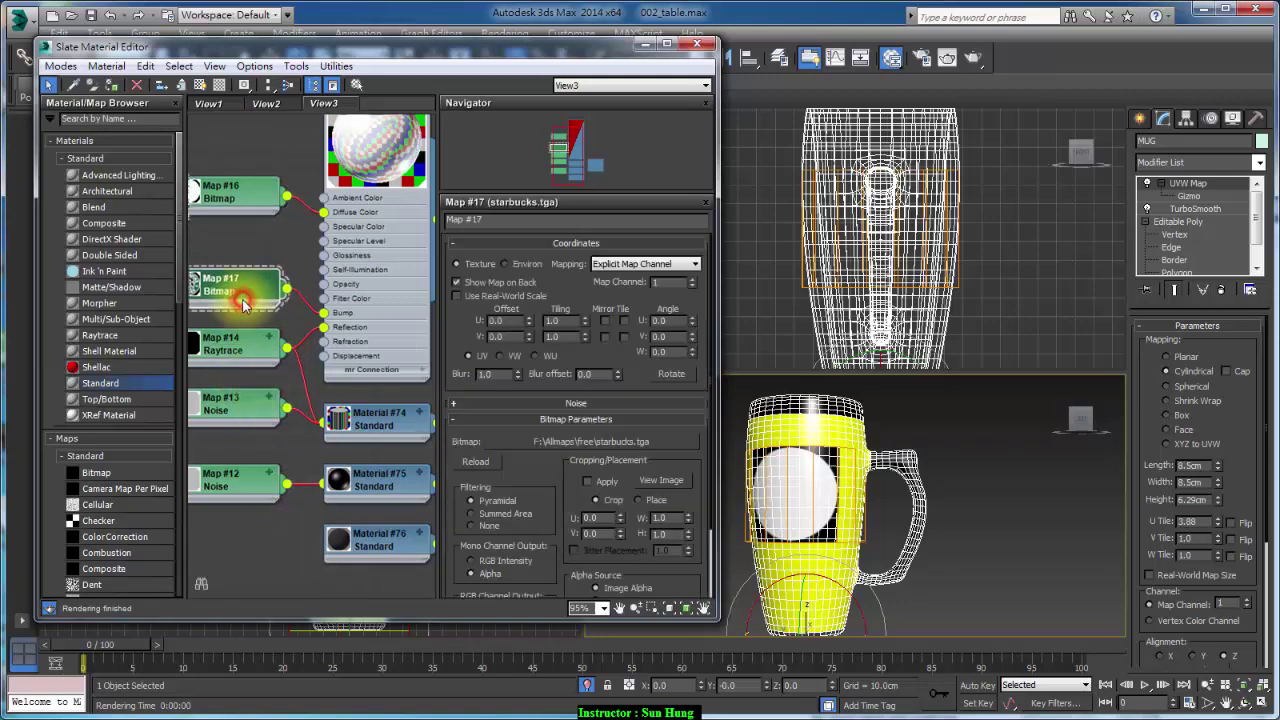
pyautogui.doubleClick(240, 193)
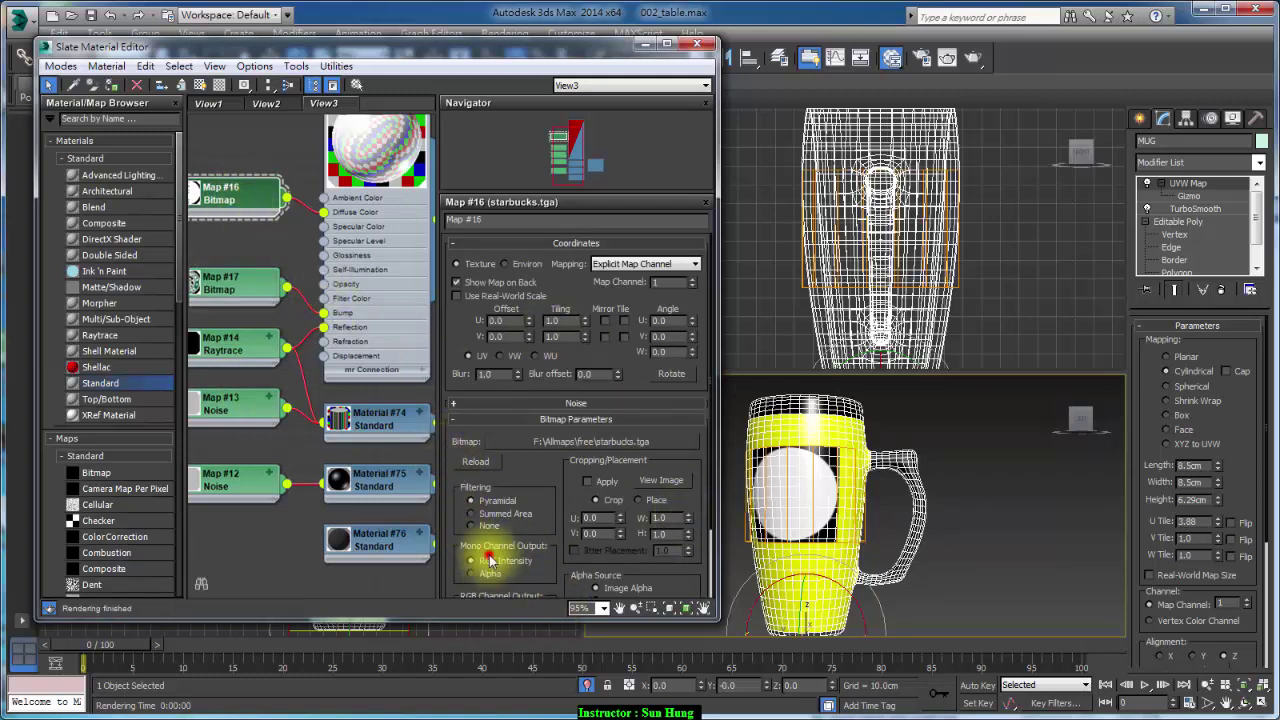
pyautogui.scroll(-3, 560, 430)
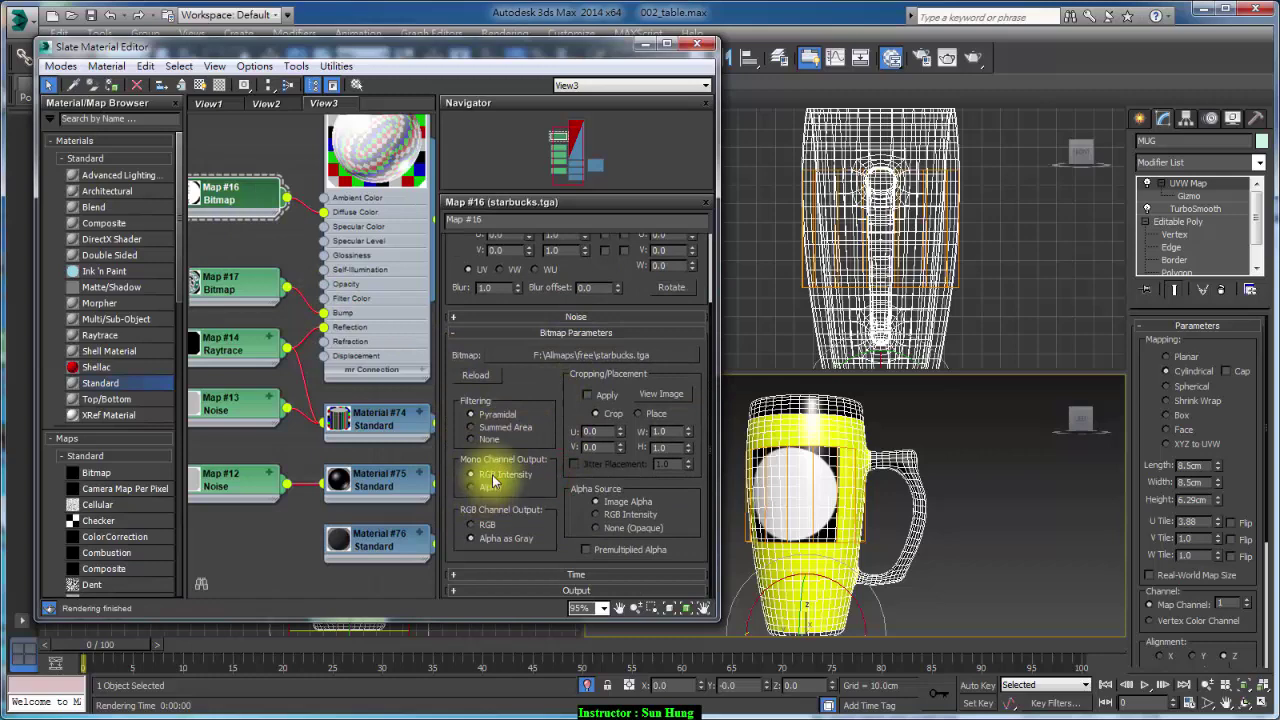
pyautogui.click(471, 524)
pyautogui.doubleClick(222, 283)
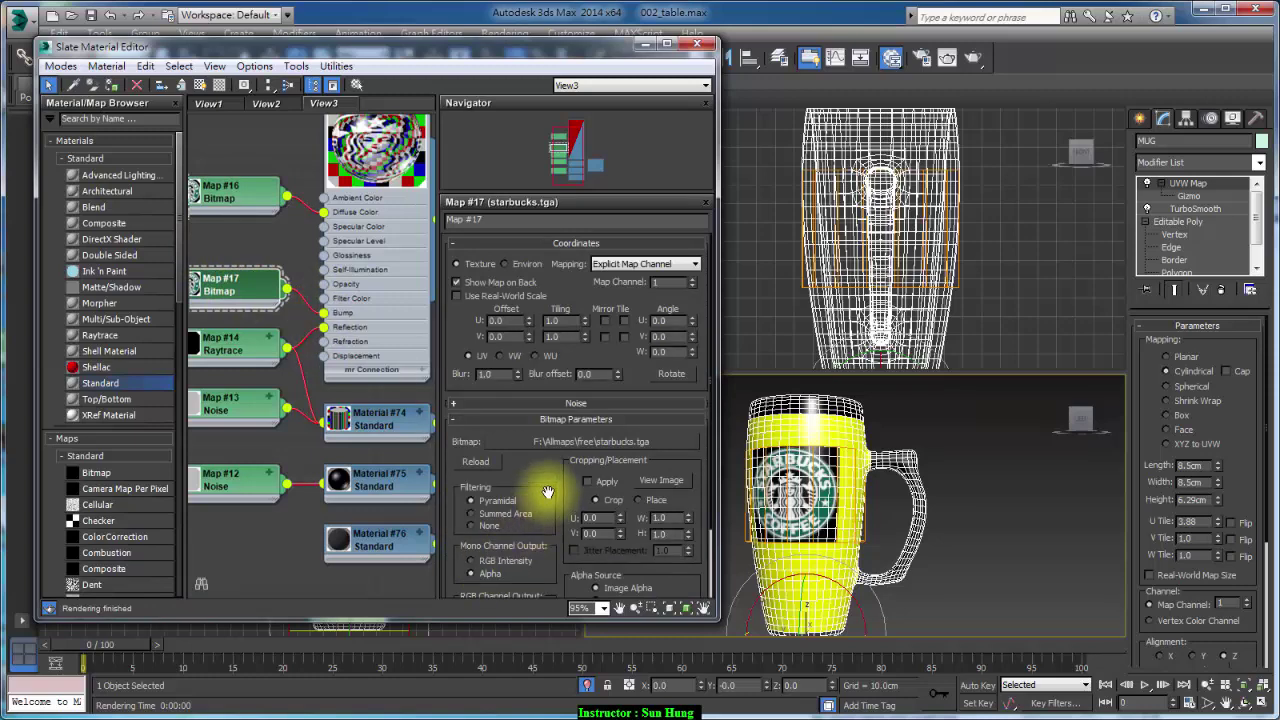
pyautogui.scroll(-2, 548, 490)
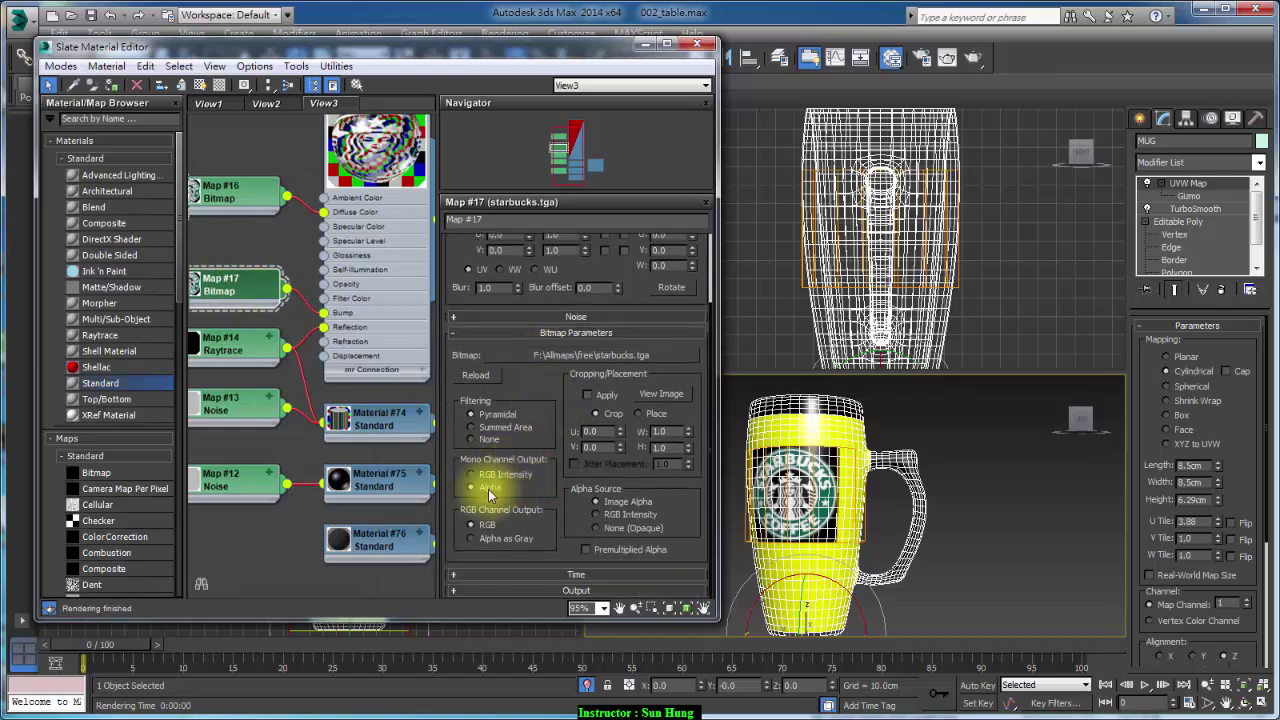
pyautogui.click(483, 540)
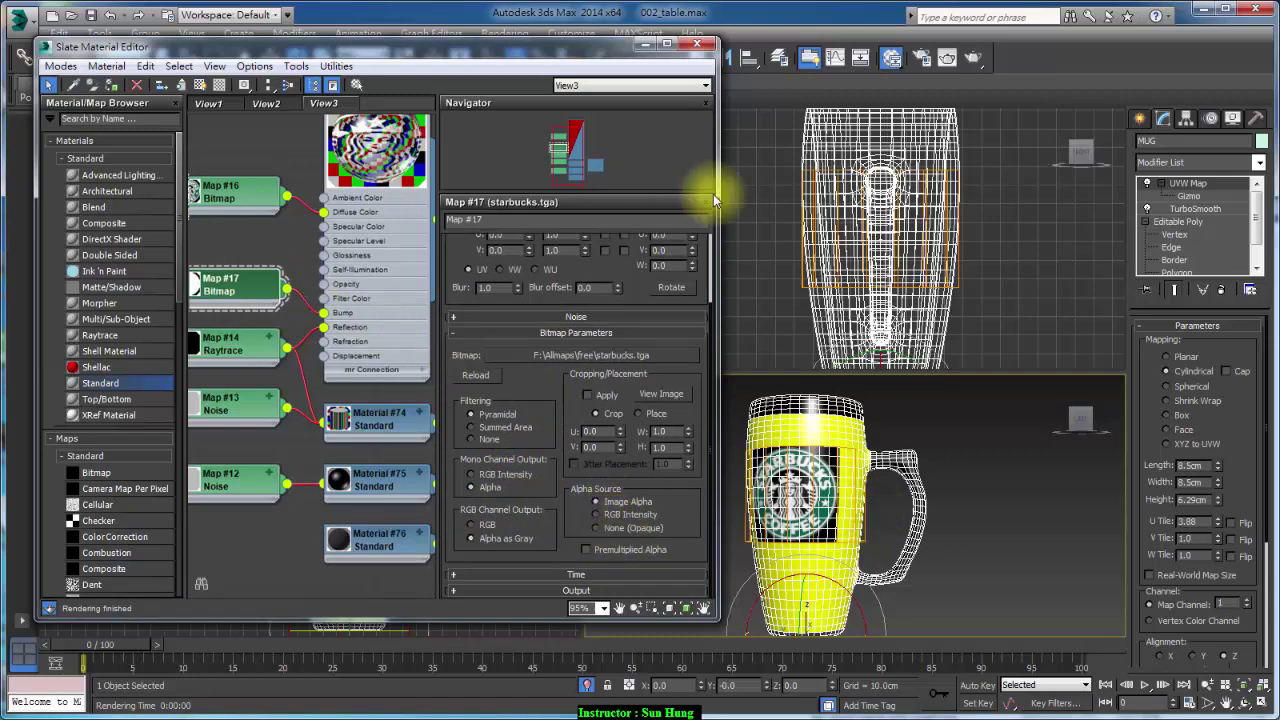
# Render a close-up of the mug to check the logo bump.
pyautogui.hotkey('shift', 'q')
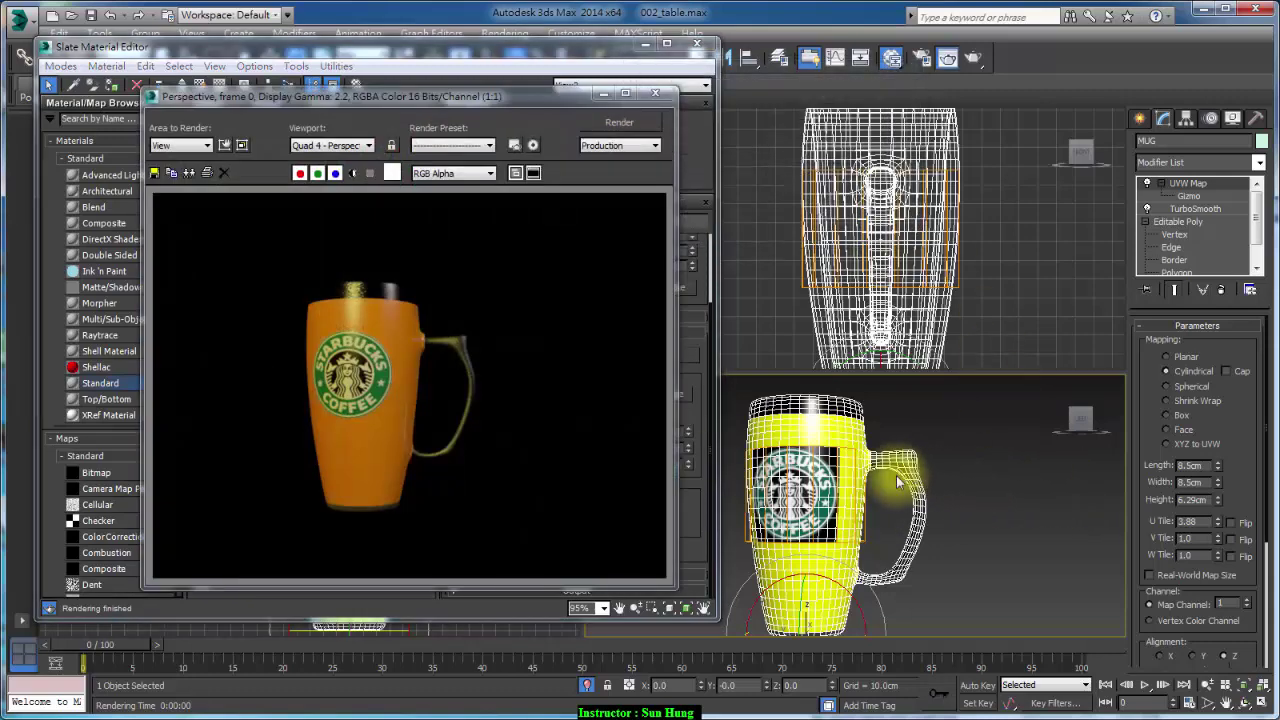
pyautogui.scroll(3, 845, 465)
pyautogui.scroll(3, 880, 470)
pyautogui.moveTo(903, 477); pyautogui.dragTo(951, 477, button='middle')
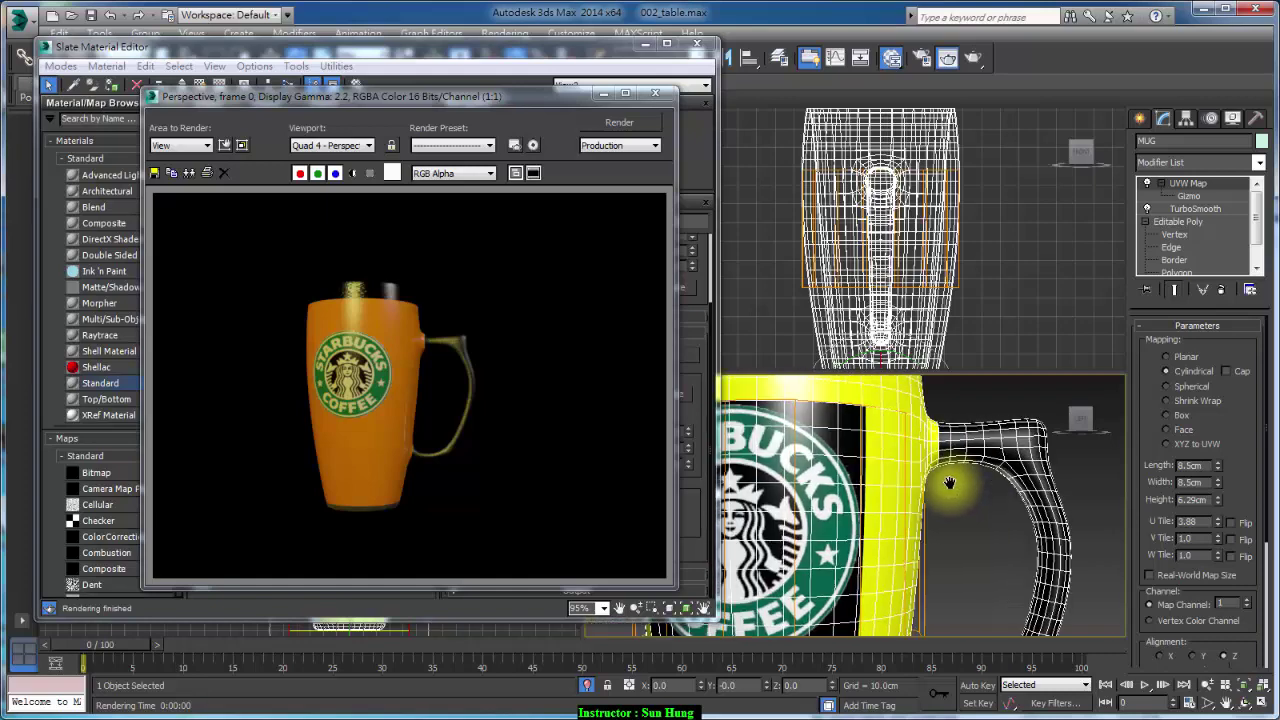
pyautogui.hotkey('shift', 'q')
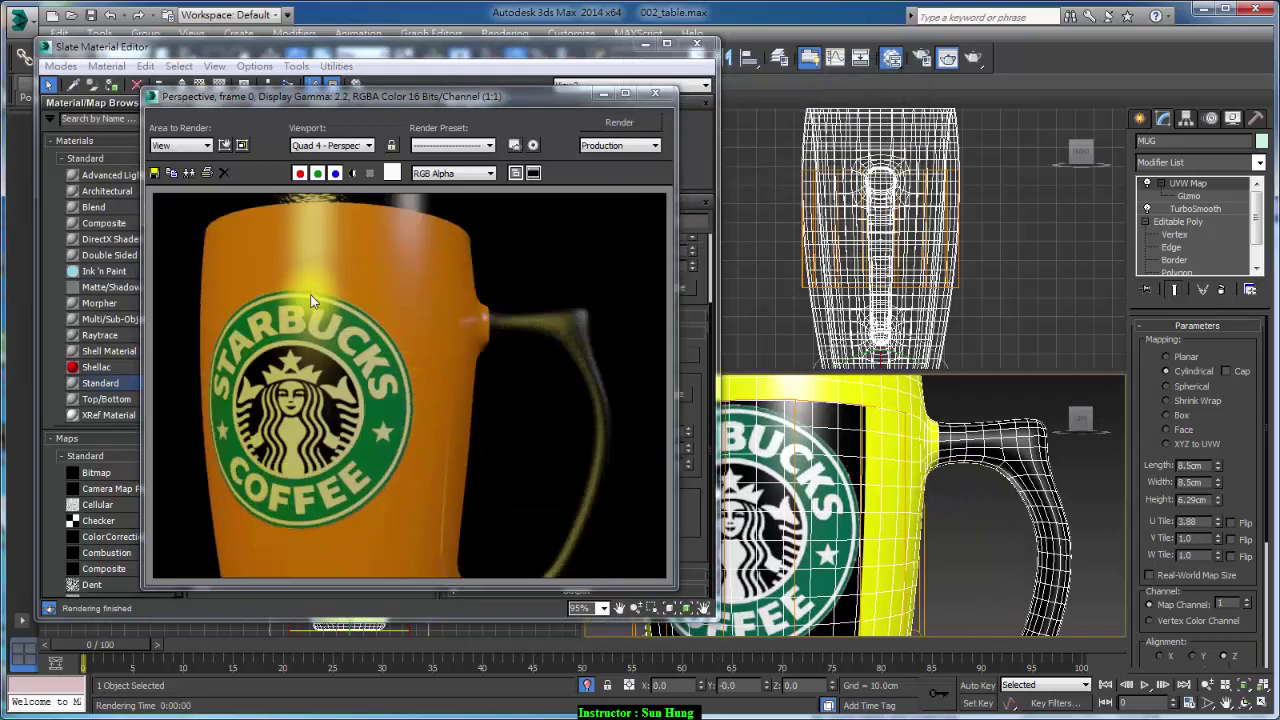
pyautogui.click(233, 47)
# Raise Material #73's Bump amount from 30 to 65 and render the mug.
pyautogui.scroll(2, 371, 250)
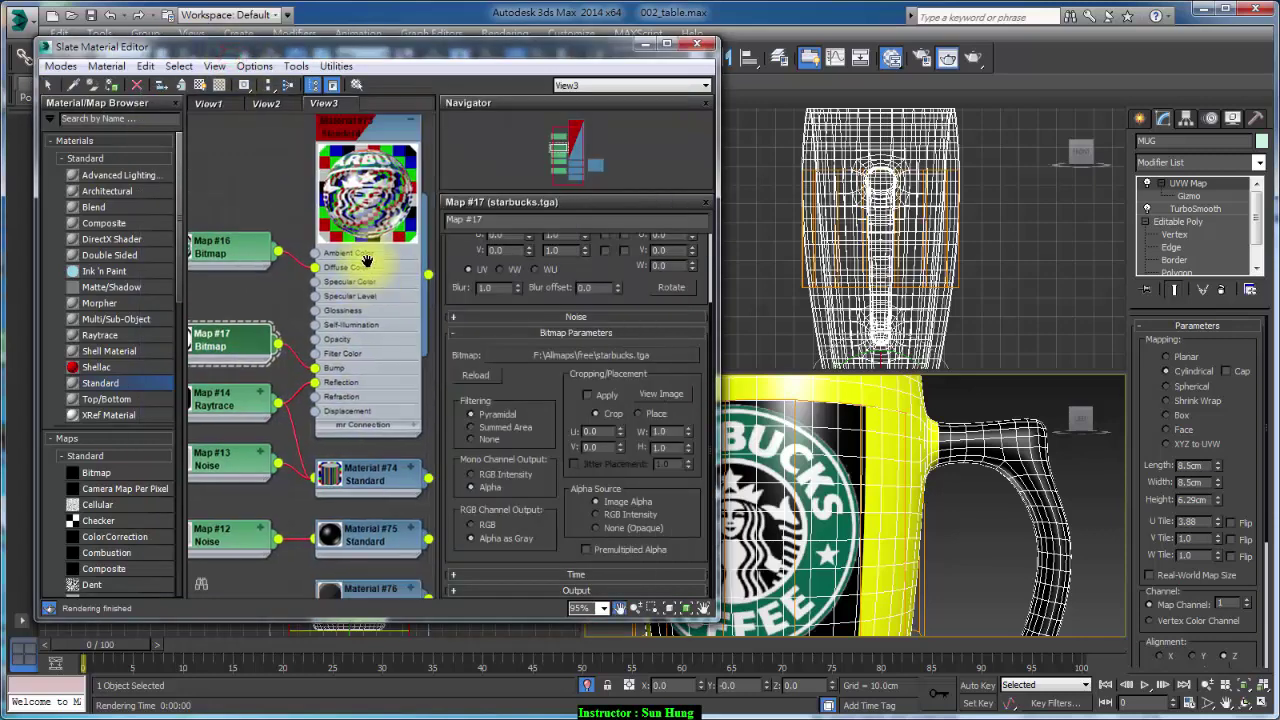
pyautogui.doubleClick(365, 200)
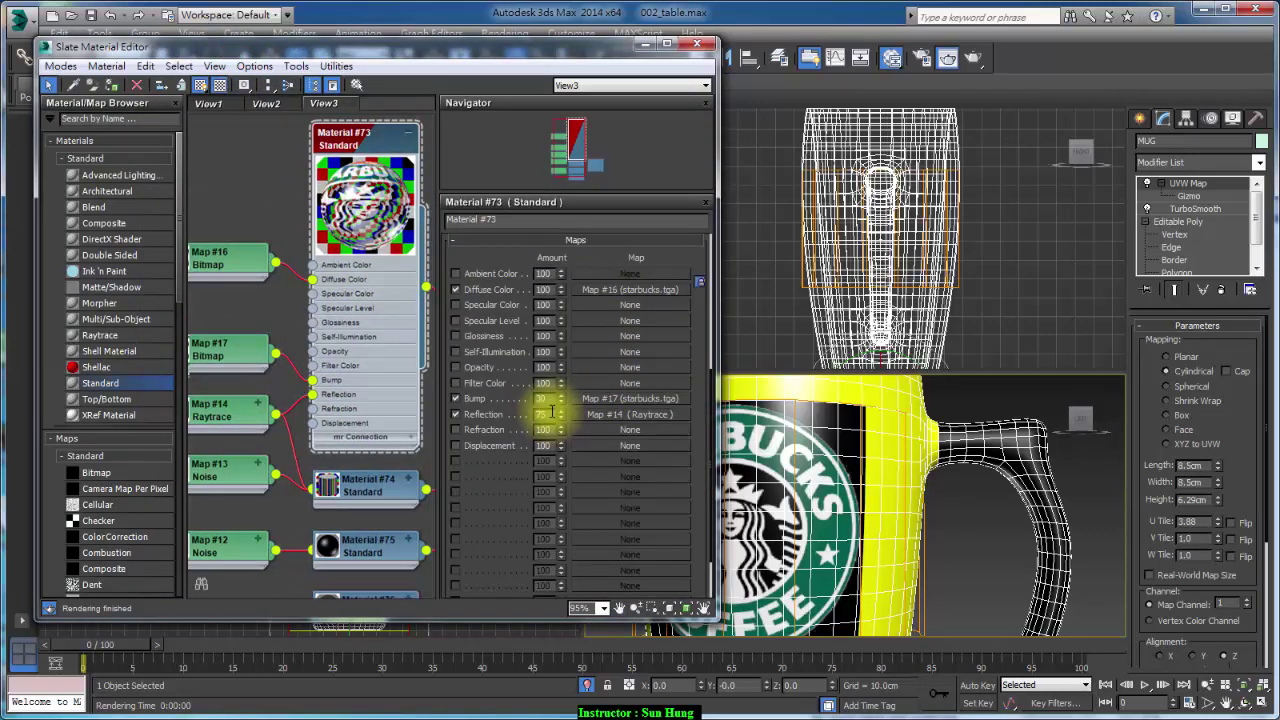
pyautogui.doubleClick(546, 399)
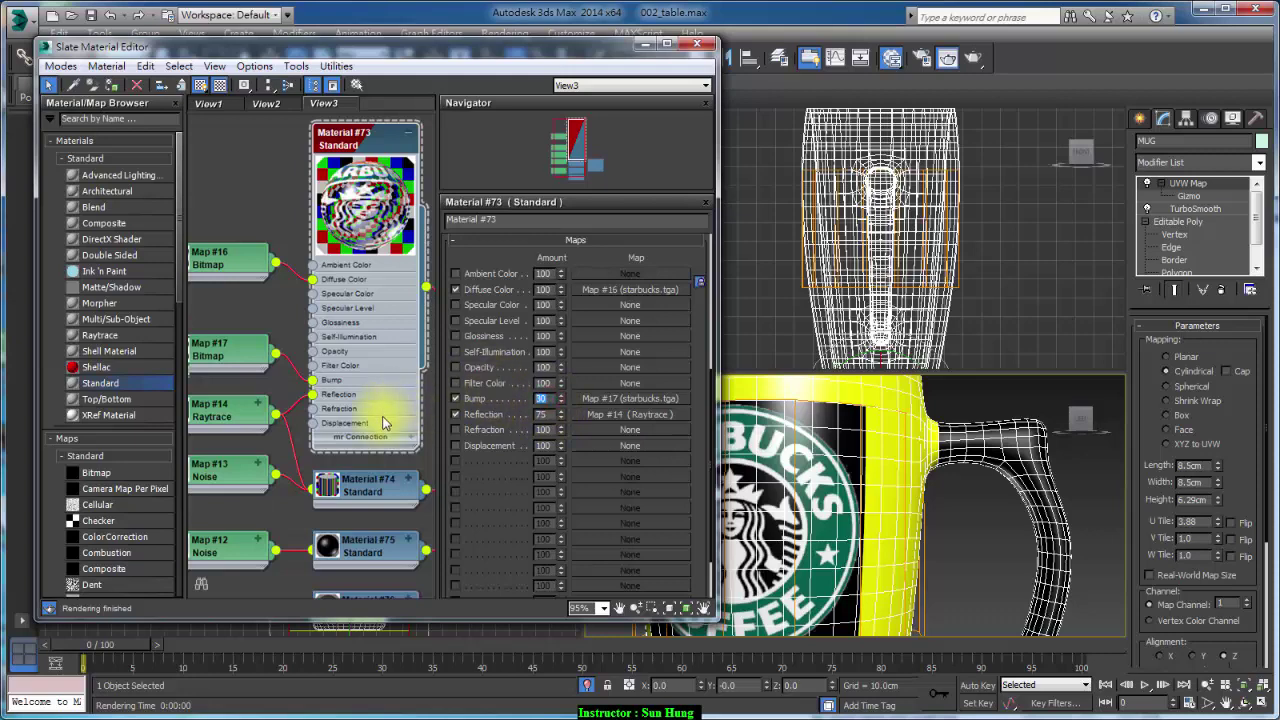
pyautogui.write('65')
pyautogui.keyDown('alt'); pyautogui.moveTo(990, 430); pyautogui.dragTo(950, 470, button='middle'); pyautogui.keyUp('alt')
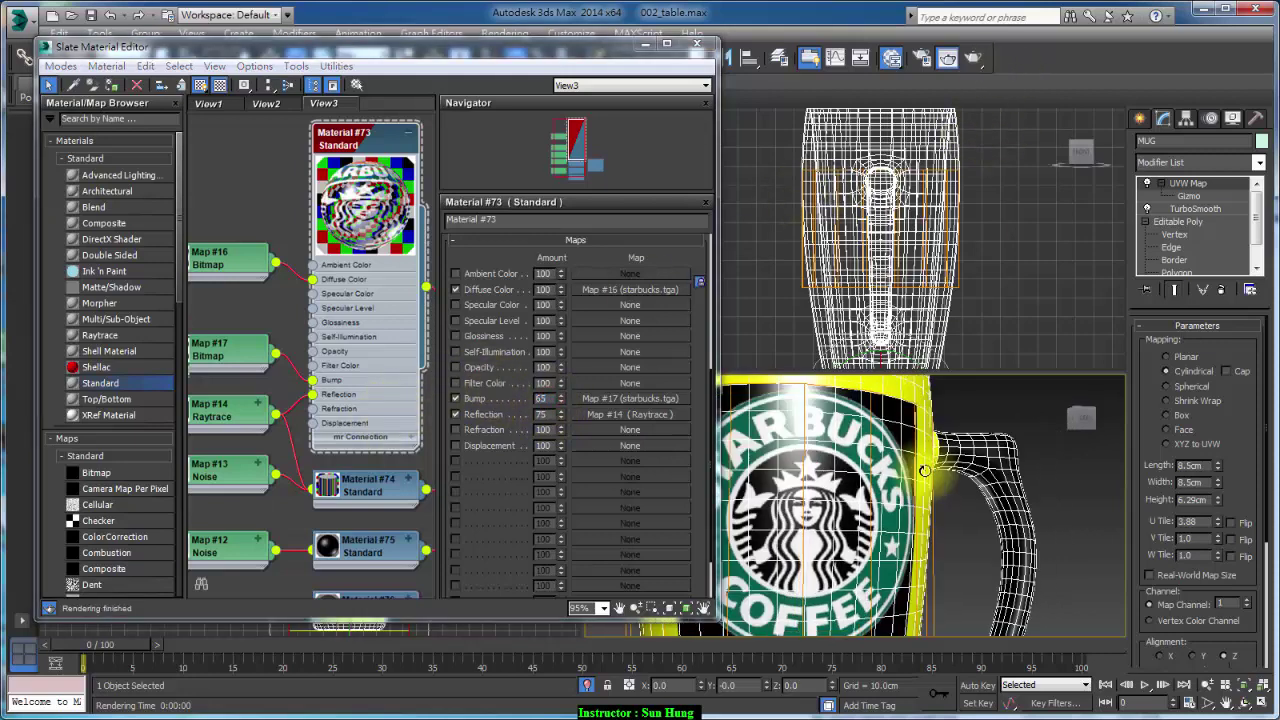
pyautogui.click(972, 57)
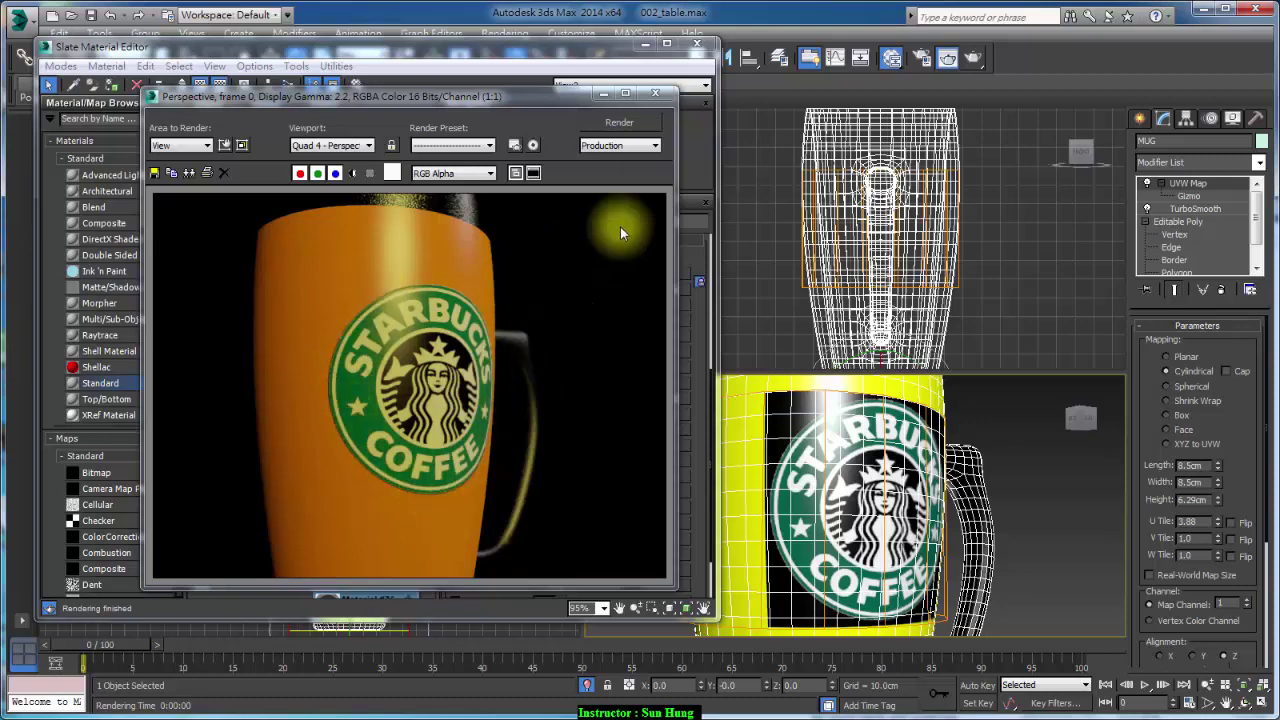
# Close the Rendered Frame window and the Slate Material Editor.
pyautogui.click(656, 93)
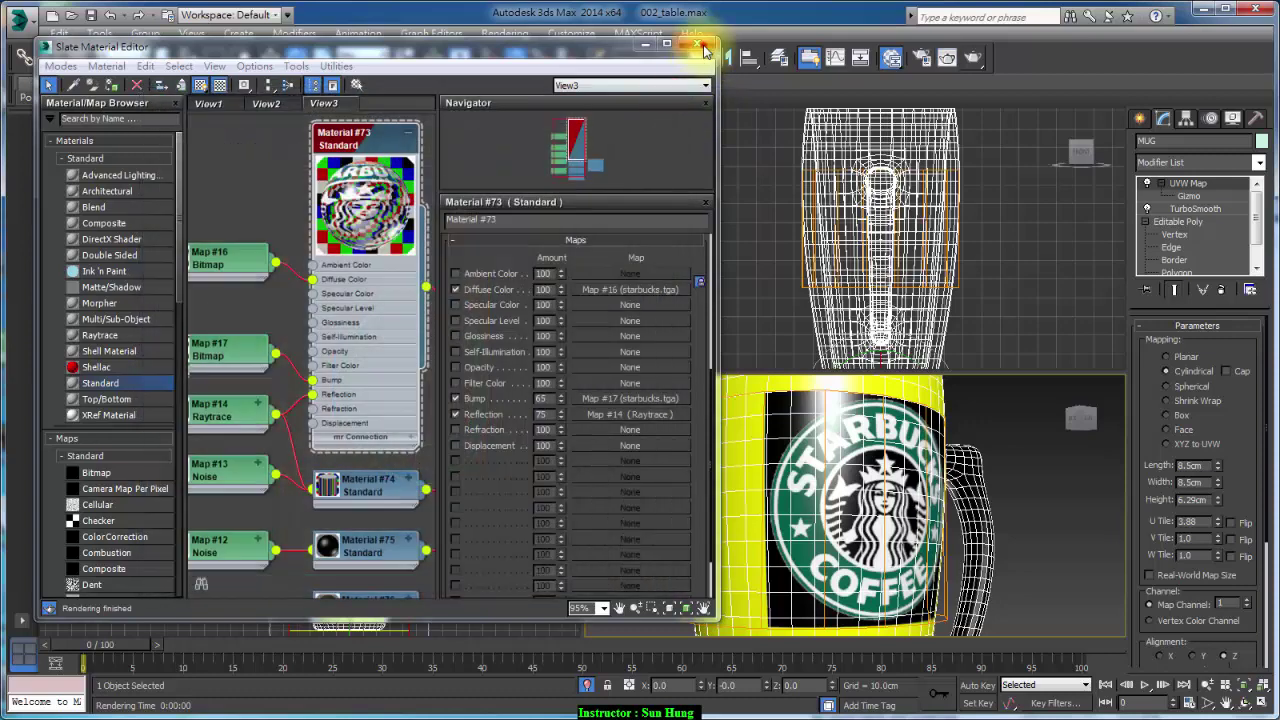
pyautogui.click(703, 46)
pyautogui.scroll(-5, 890, 512)
# End isolation to show the whole desk scene and frame the mug in Perspective.
pyautogui.keyDown('alt'); pyautogui.moveTo(880, 480); pyautogui.dragTo(890, 512, button='middle'); pyautogui.keyUp('alt')
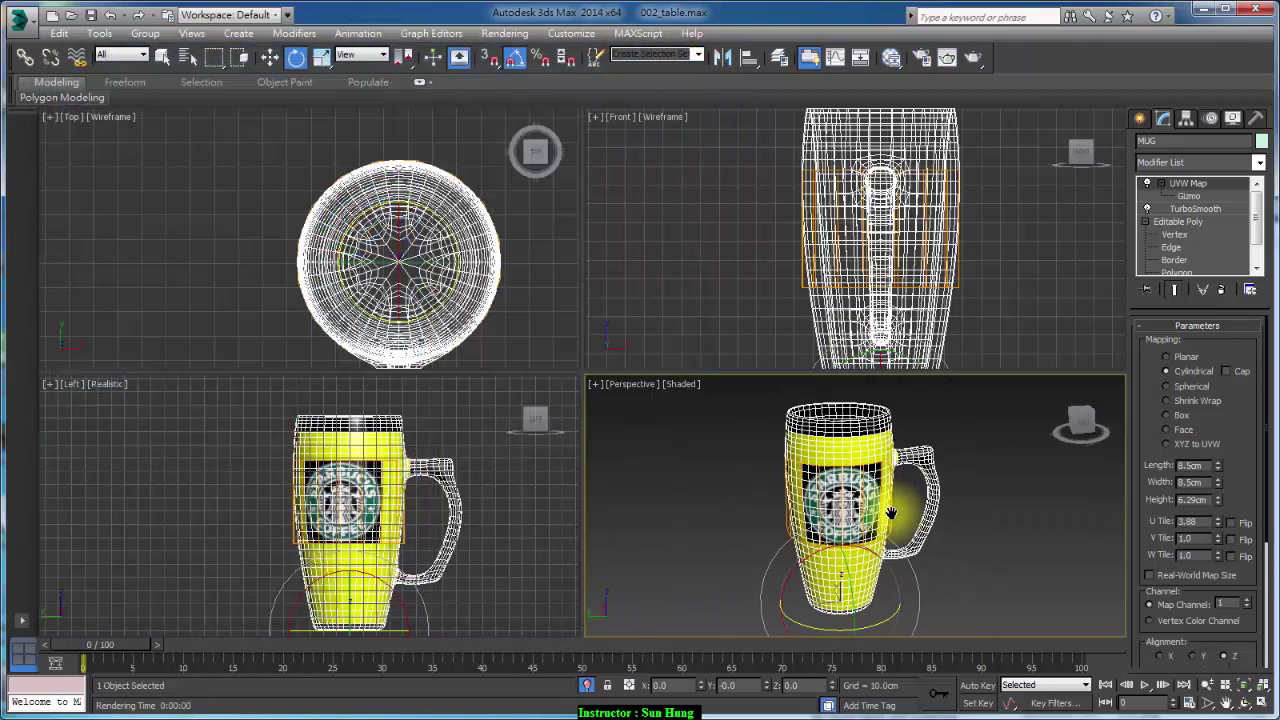
pyautogui.click(586, 685)
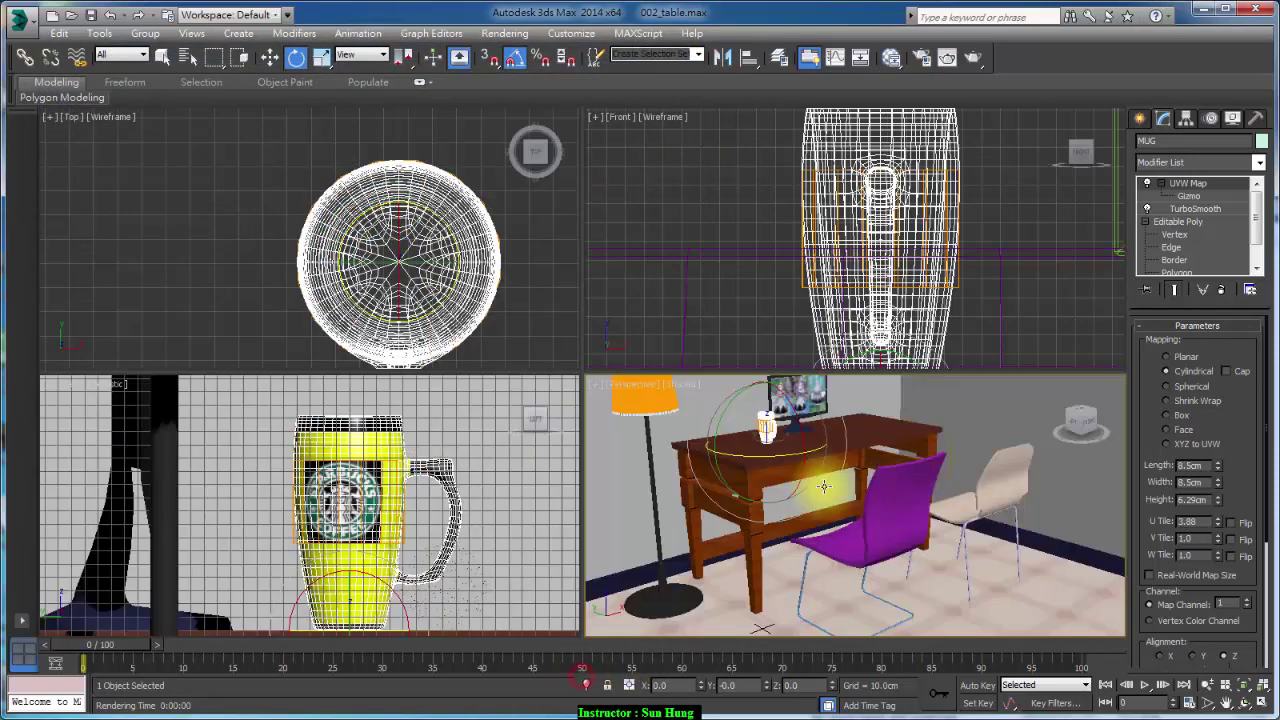
pyautogui.scroll(-3, 824, 487)
pyautogui.scroll(-2, 770, 470)
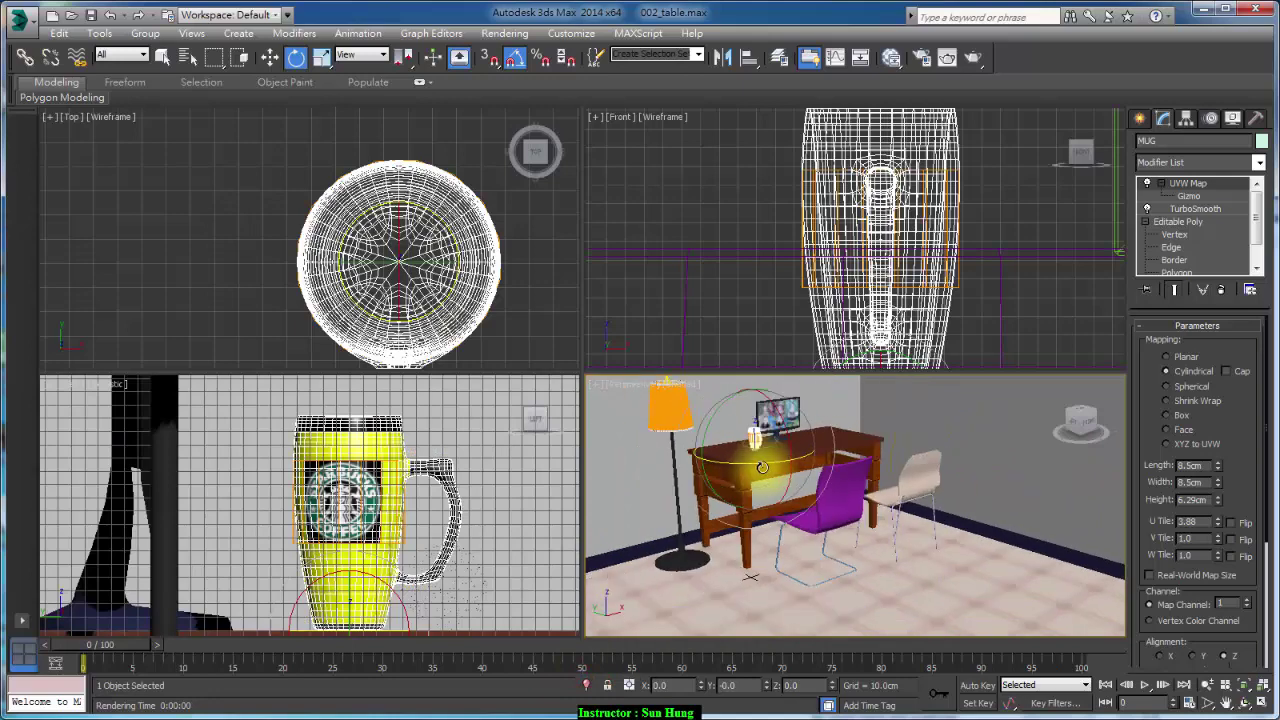
pyautogui.hotkey('ctrl', 'shift', 'z')
pyautogui.press('z')
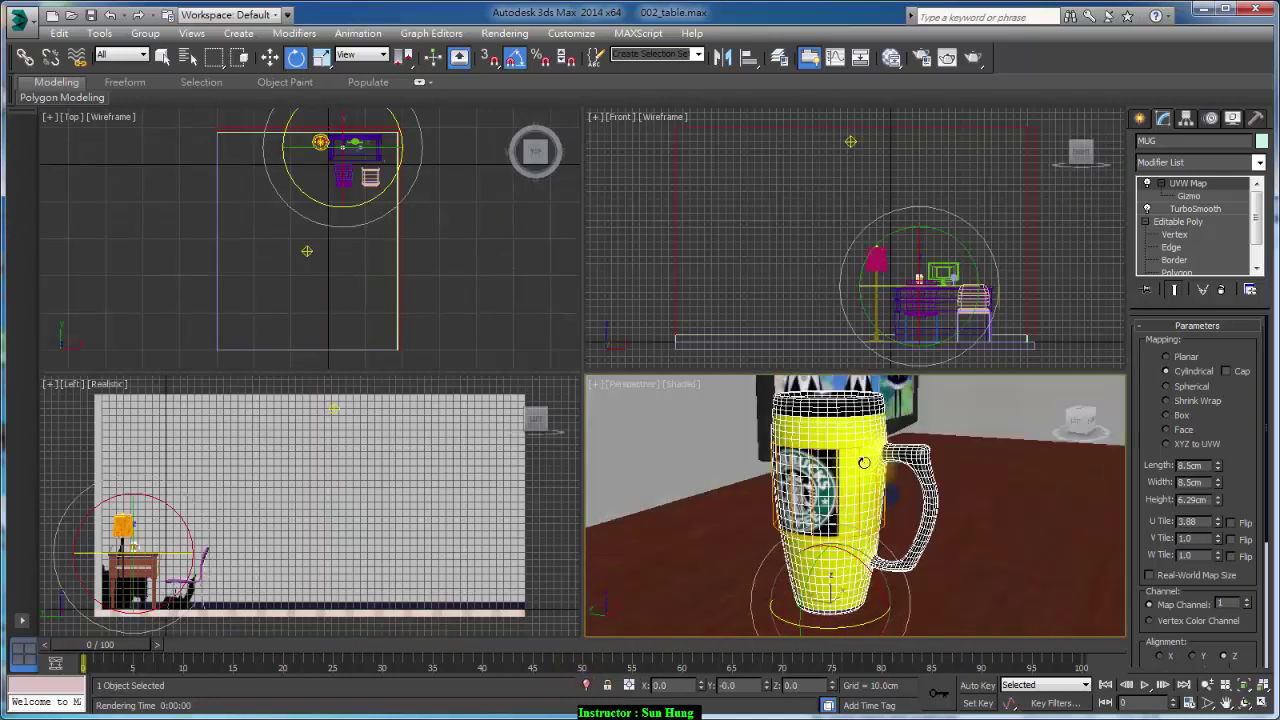
pyautogui.keyDown('alt'); pyautogui.moveTo(864, 462); pyautogui.dragTo(897, 518, button='middle'); pyautogui.keyUp('alt')
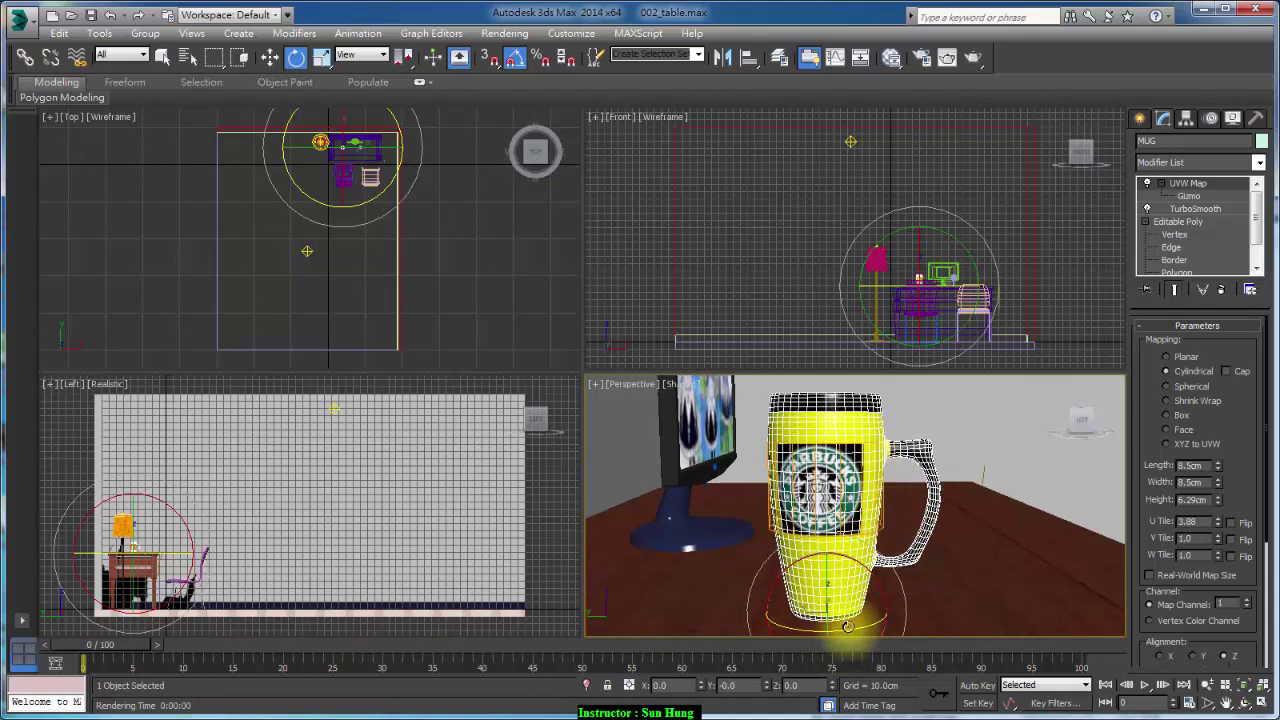
# With Angle Snap on, rotate the mug 70° about Z, slide it right along X, and render.
pyautogui.click(514, 57)
pyautogui.moveTo(846, 632); pyautogui.dragTo(904, 624)
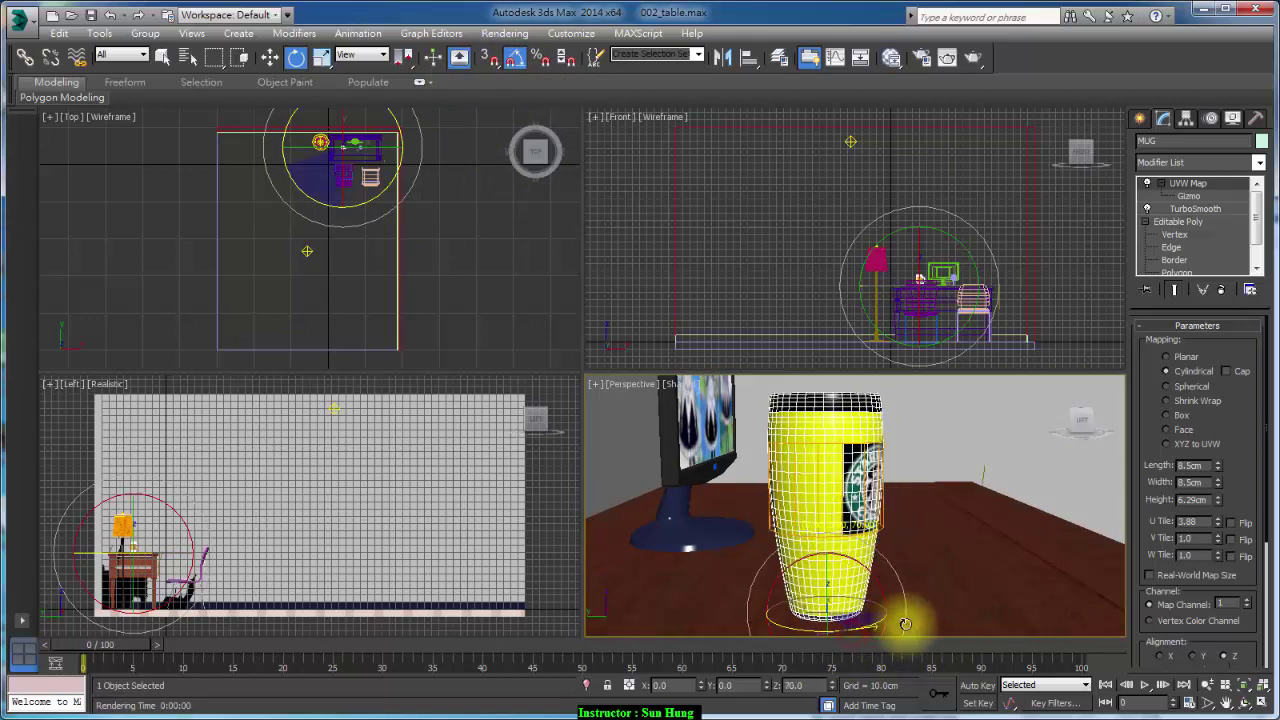
pyautogui.keyDown('alt'); pyautogui.moveTo(904, 624); pyautogui.dragTo(745, 580, button='middle'); pyautogui.keyUp('alt')
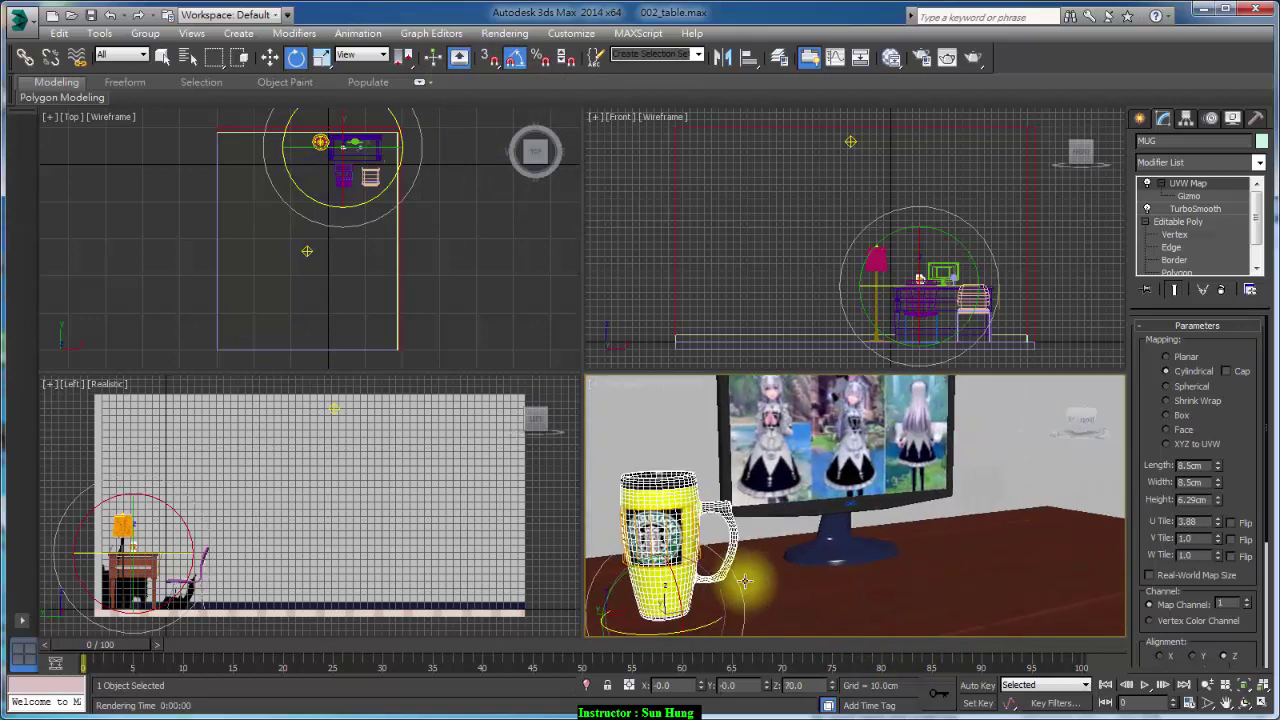
pyautogui.press('w')
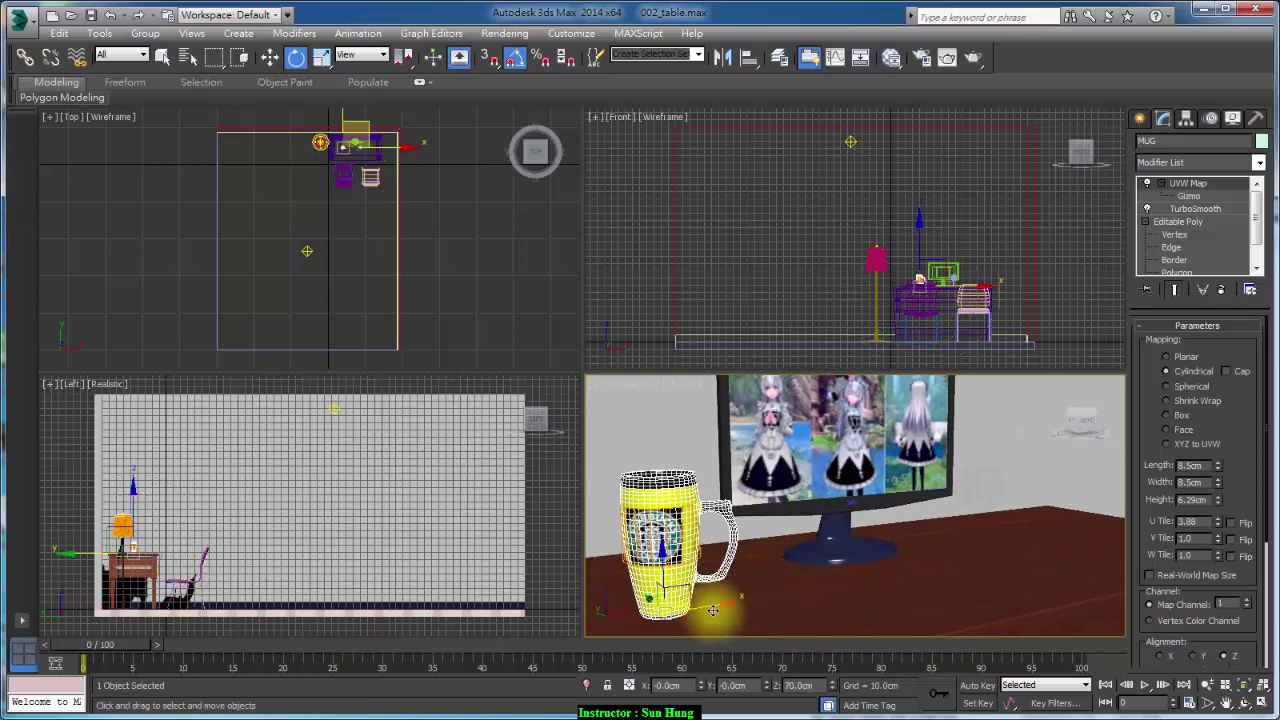
pyautogui.moveTo(712, 604); pyautogui.dragTo(880, 582)
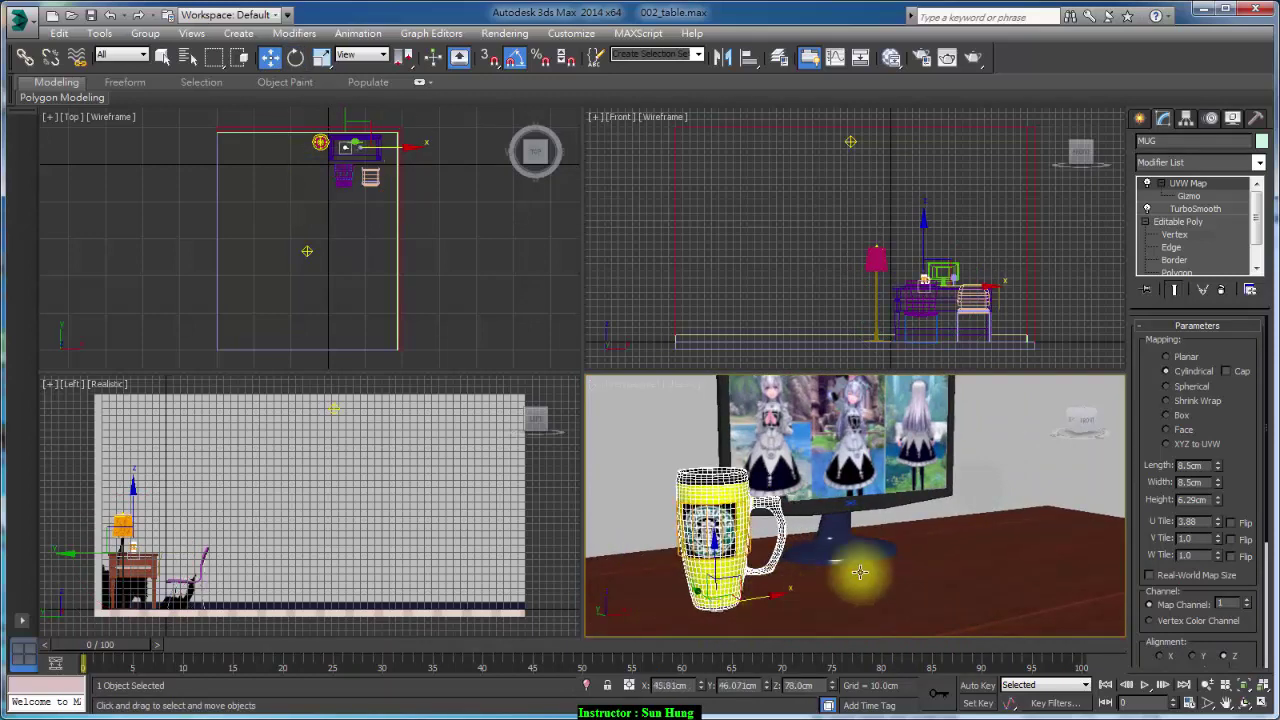
pyautogui.hotkey('shift', 'q')
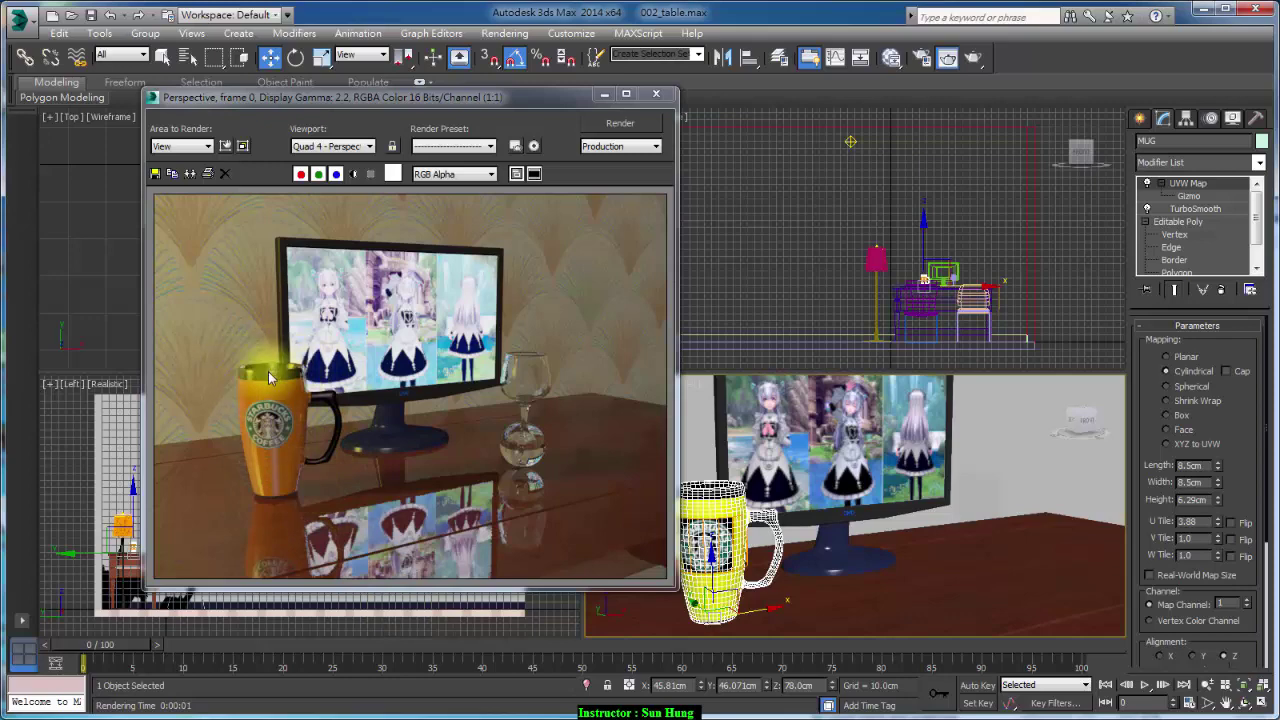
# Open the Slate Material Editor and bring up Material #74's parameters.
pyautogui.click(880, 57)
pyautogui.click(585, 168)
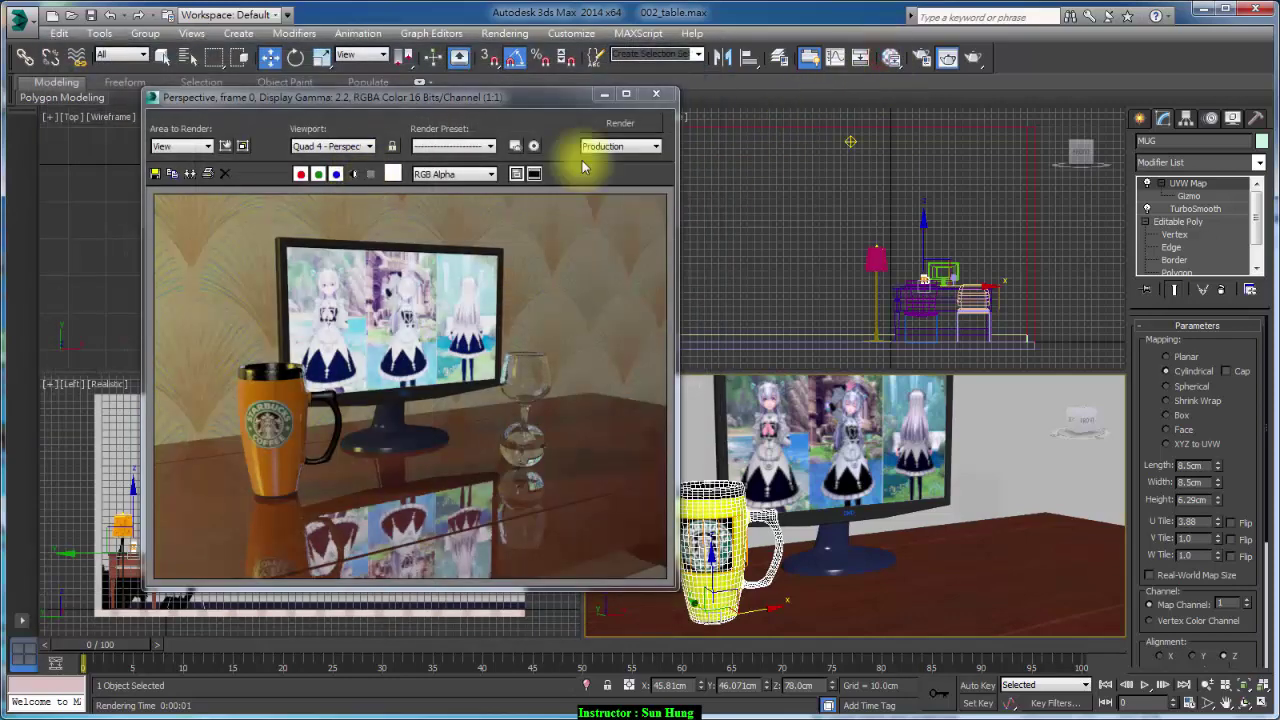
pyautogui.click(898, 62)
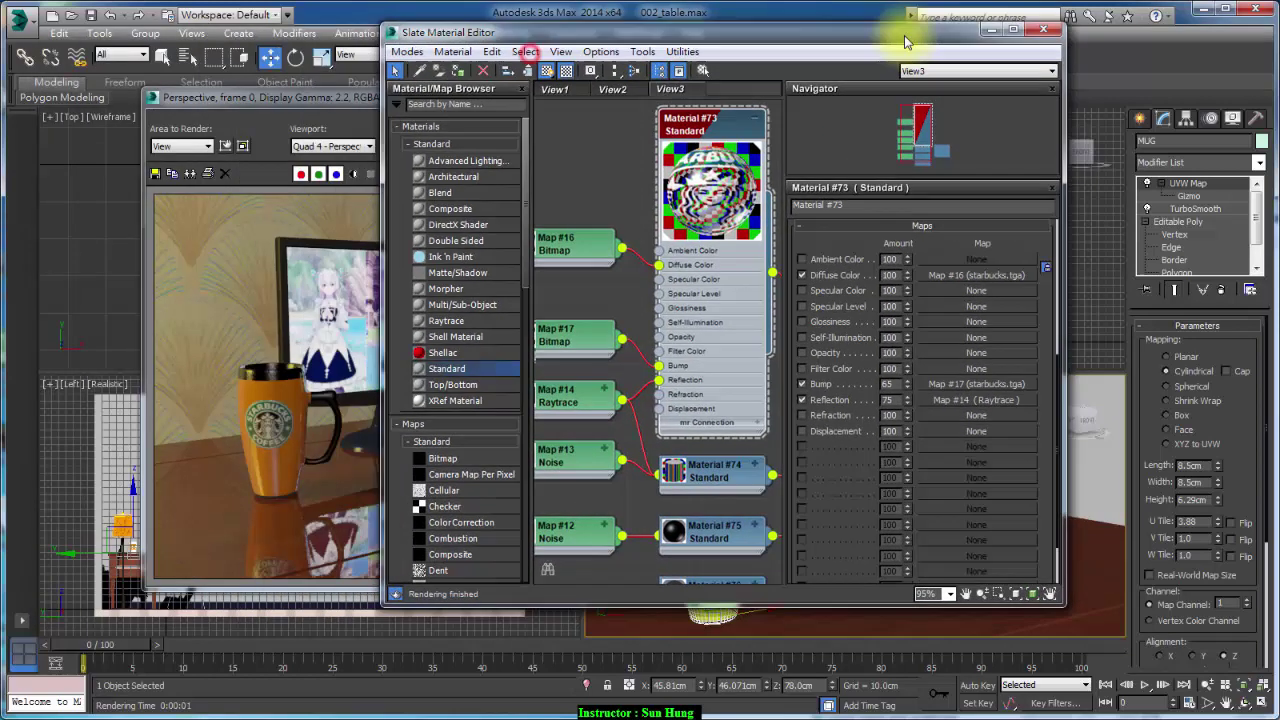
pyautogui.moveTo(530, 62); pyautogui.dragTo(998, 51)
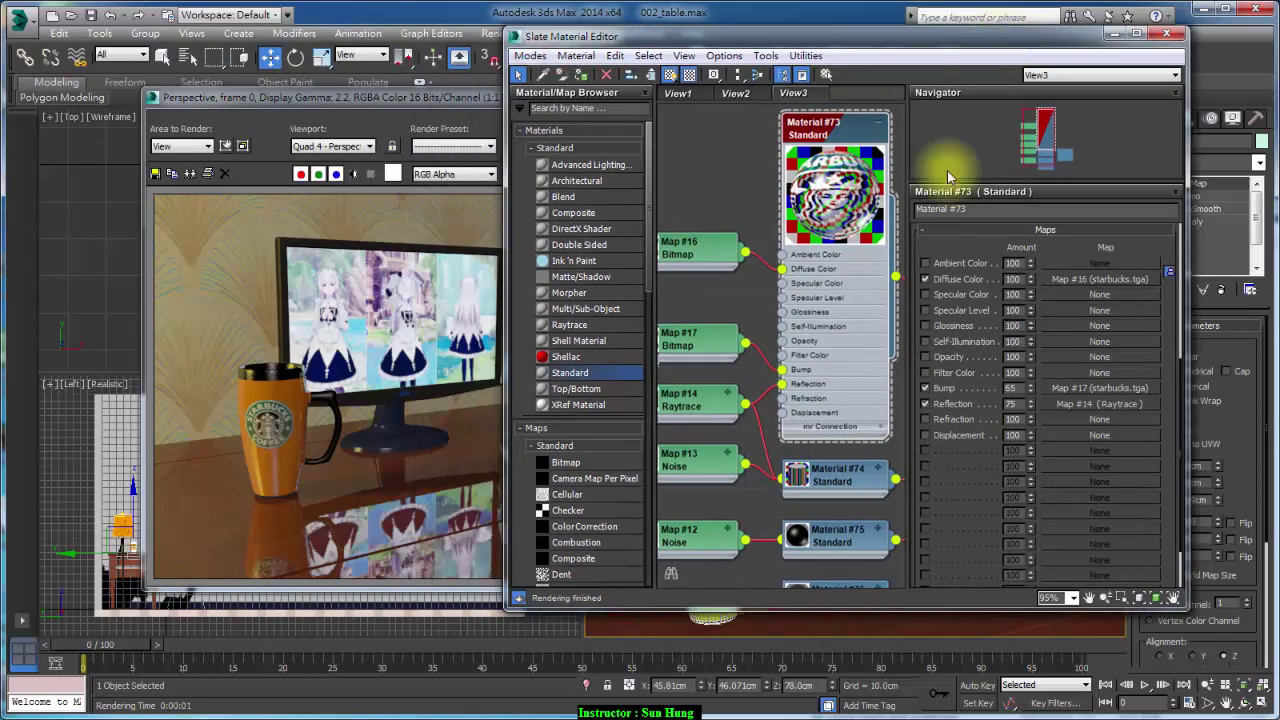
pyautogui.moveTo(849, 434)
pyautogui.mouseDown(button='middle')
pyautogui.moveTo(810, 310)
pyautogui.moveTo(772, 397)
pyautogui.moveTo(799, 404)
pyautogui.mouseUp(button='middle')
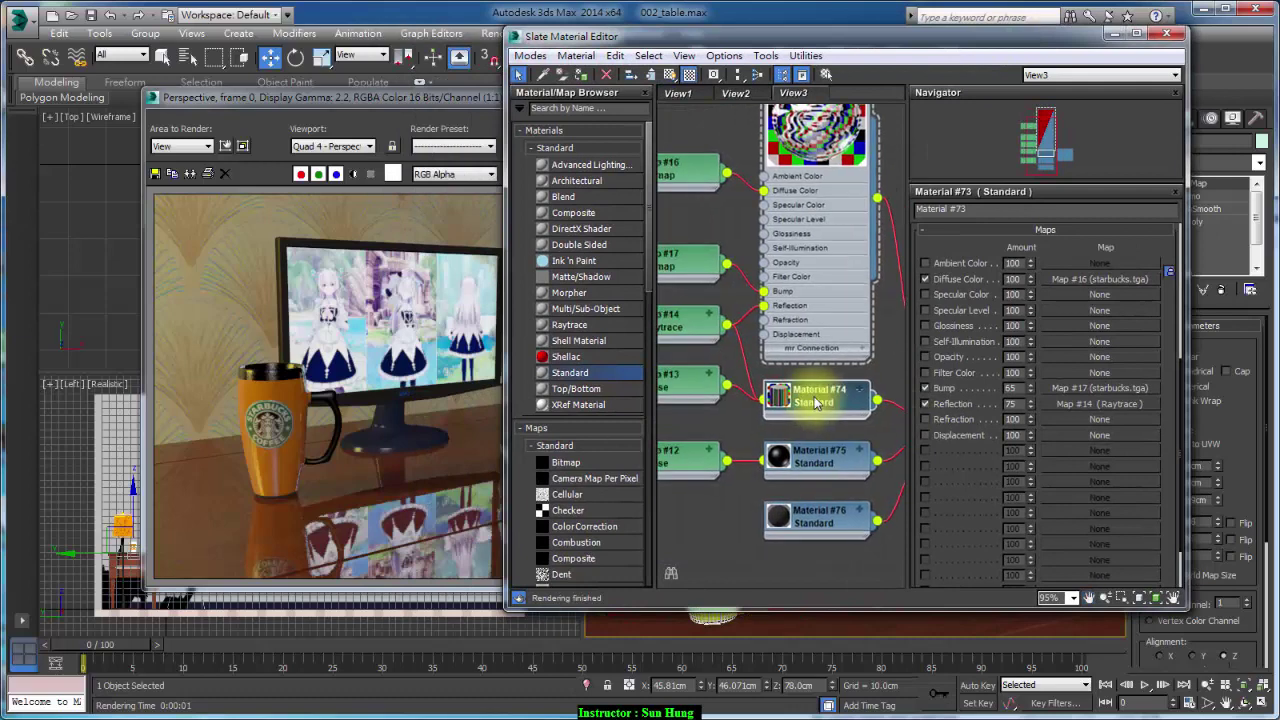
pyautogui.doubleClick(799, 404)
# Change Material #74's diffuse colour from black to dark grey (RGB 50) and re-render the scene.
pyautogui.click(998, 330)
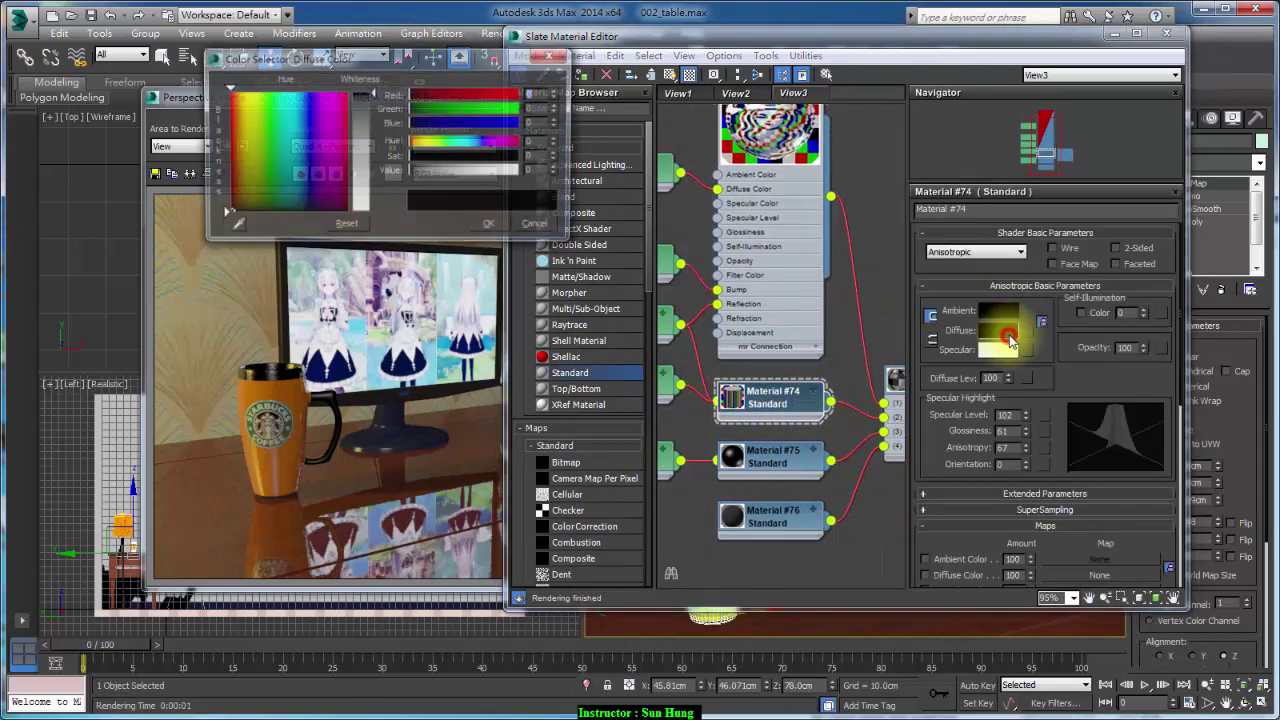
pyautogui.click(536, 224)
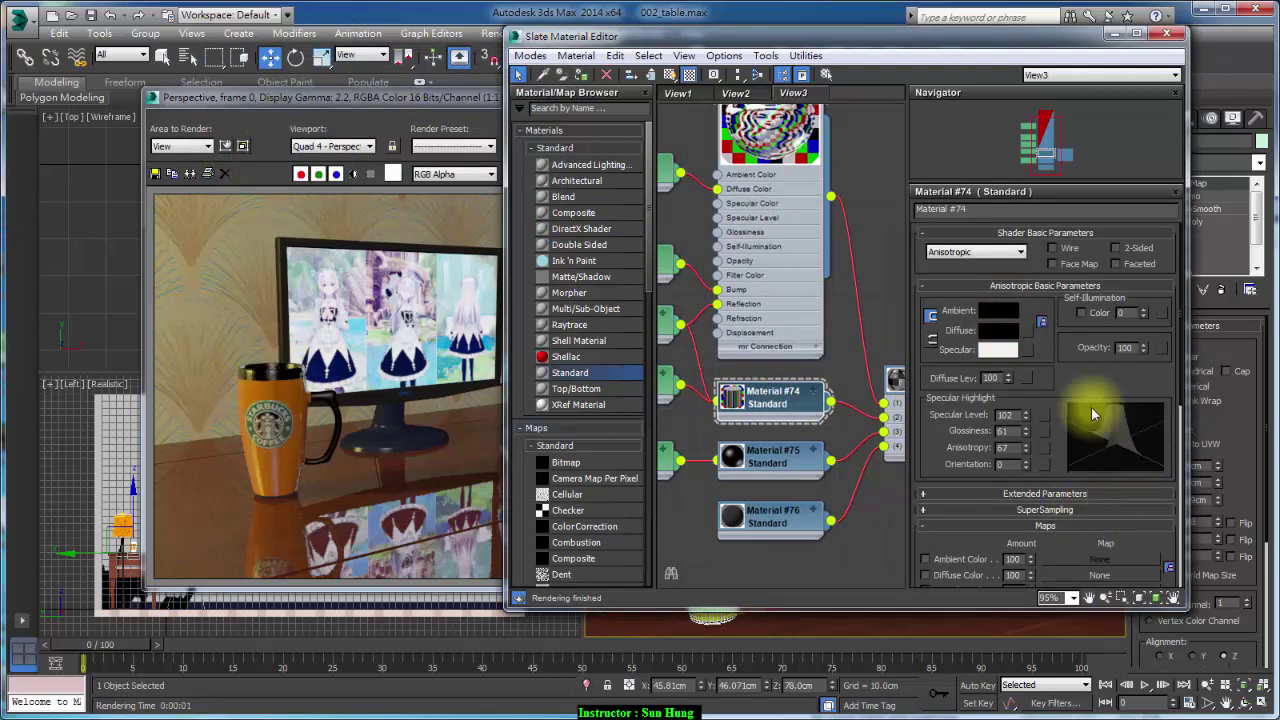
pyautogui.moveTo(1075, 388)
pyautogui.mouseDown()
pyautogui.moveTo(1074, 234)
pyautogui.moveTo(1074, 380)
pyautogui.mouseUp()
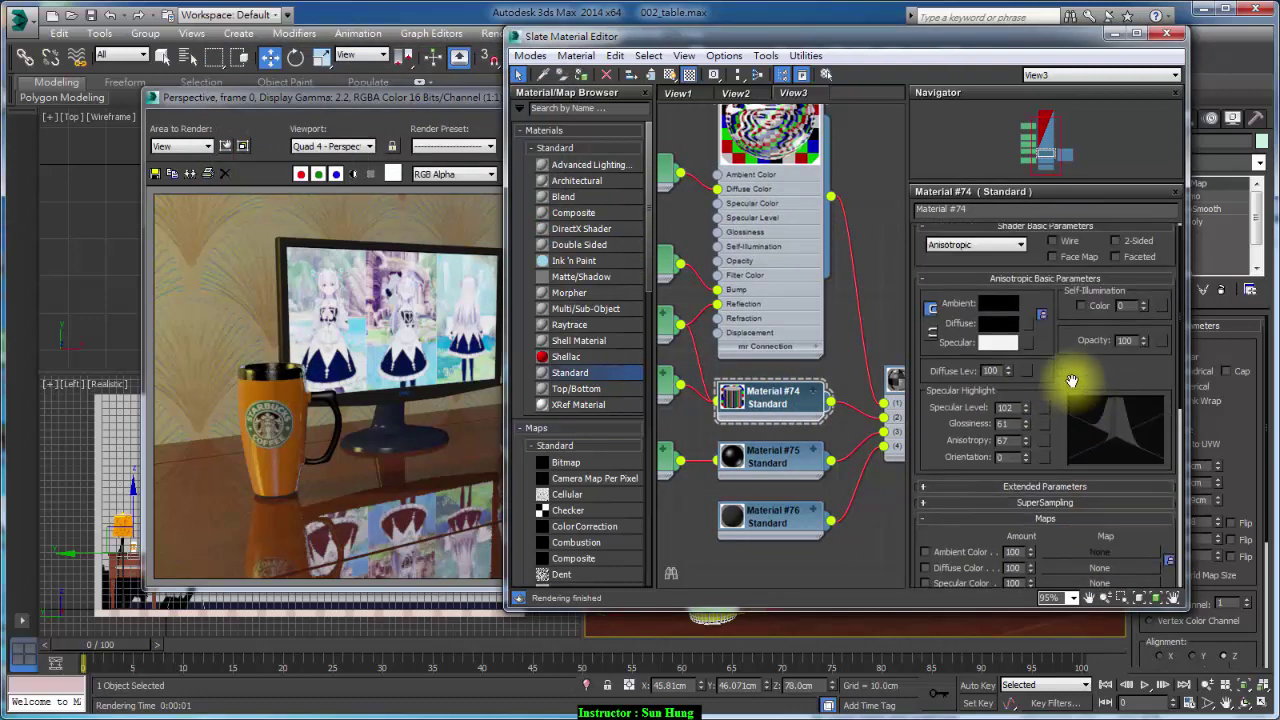
pyautogui.click(1010, 327)
pyautogui.moveTo(366, 100); pyautogui.dragTo(362, 107)
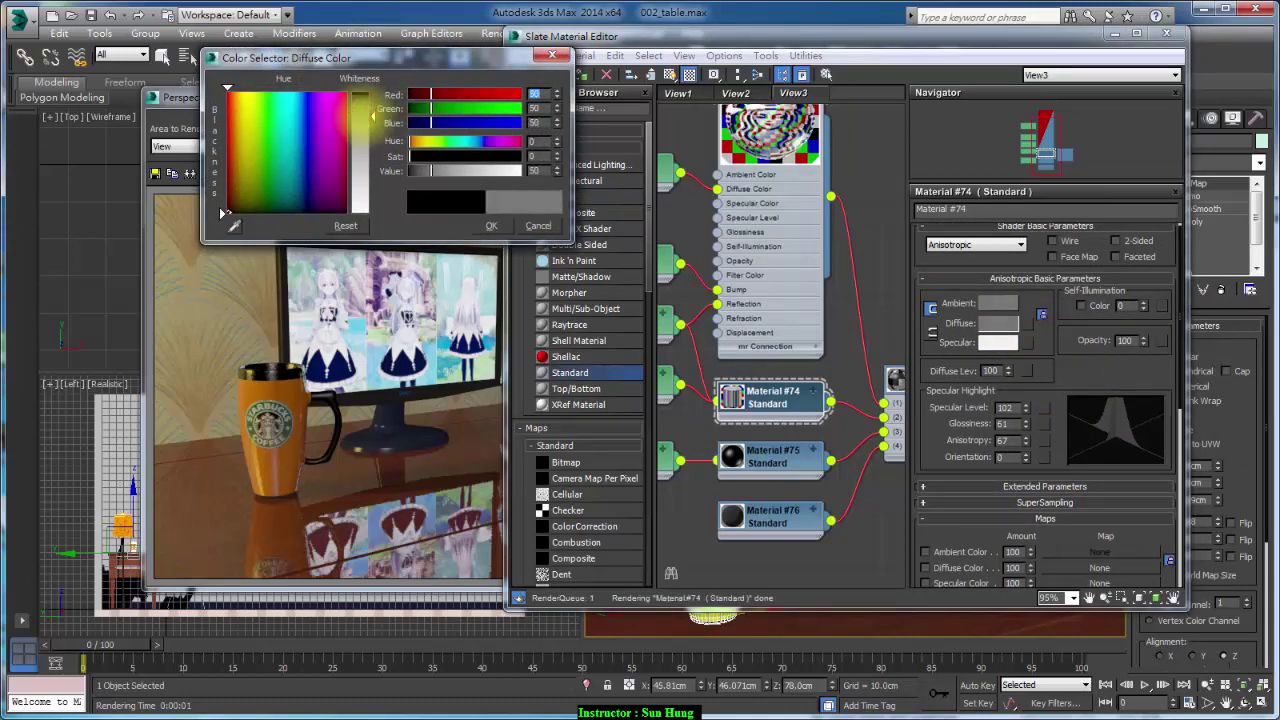
pyautogui.click(491, 225)
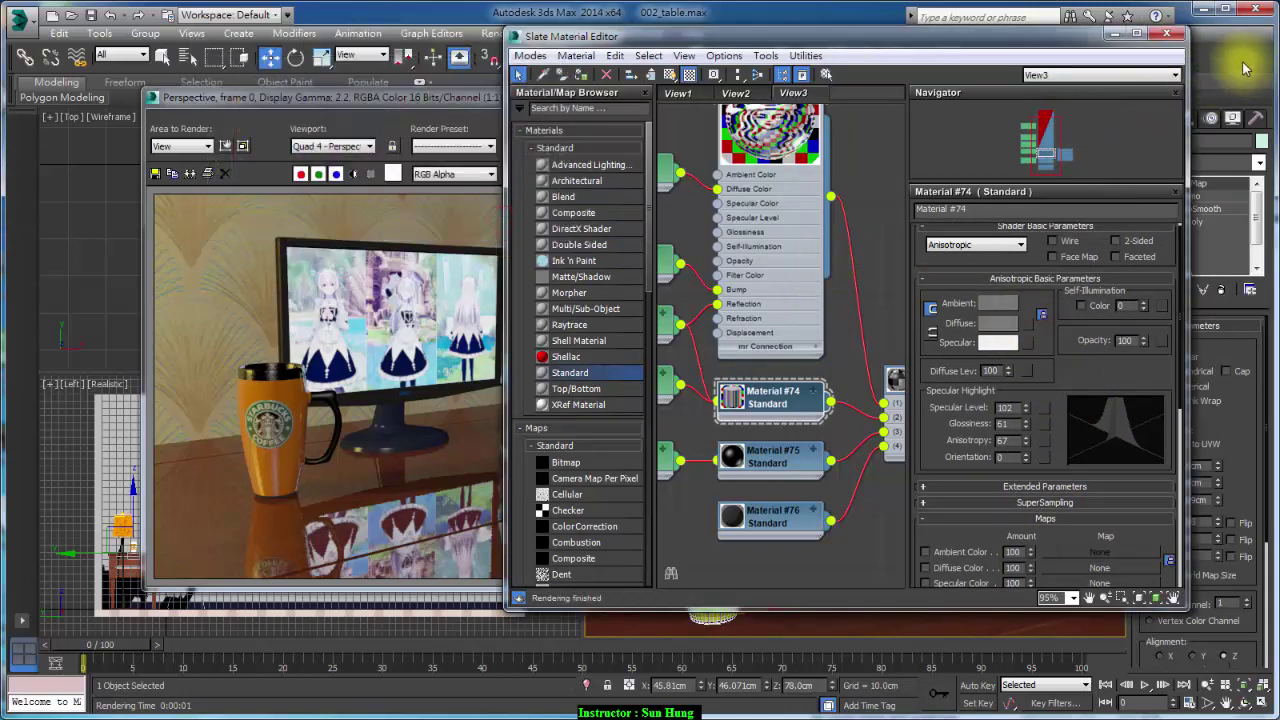
pyautogui.click(1166, 33)
pyautogui.click(971, 57)
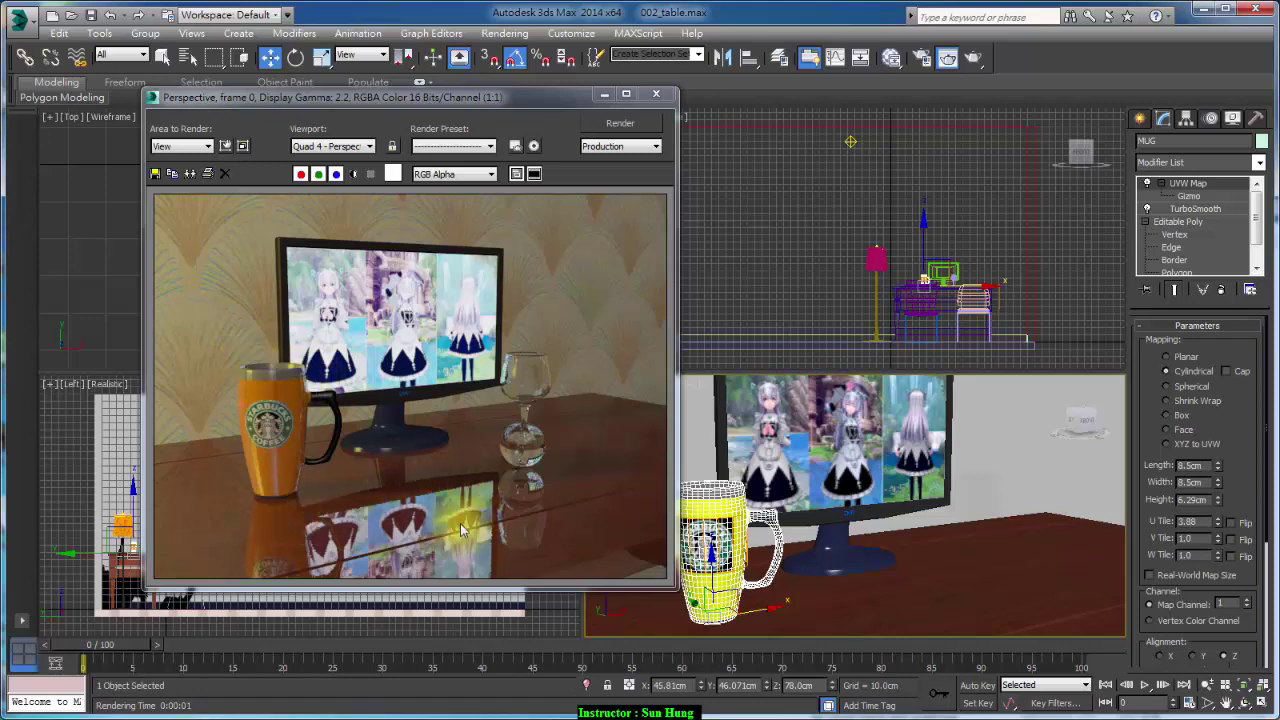
# Turn on edged faces and reposition GeoSphere001 and the glass cup on the desk.
pyautogui.moveTo(979, 533)
pyautogui.mouseDown()
pyautogui.moveTo(986, 566)
pyautogui.moveTo(935, 582)
pyautogui.mouseUp()
pyautogui.press('F4')
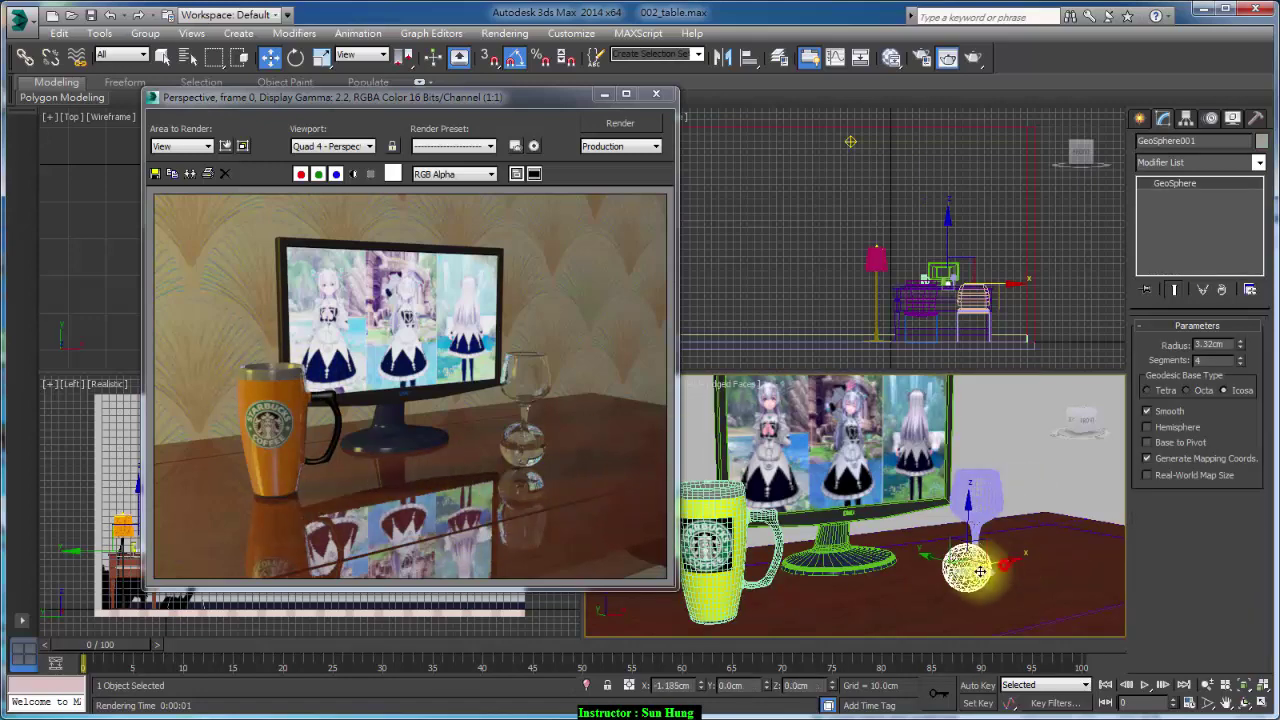
pyautogui.click(976, 522)
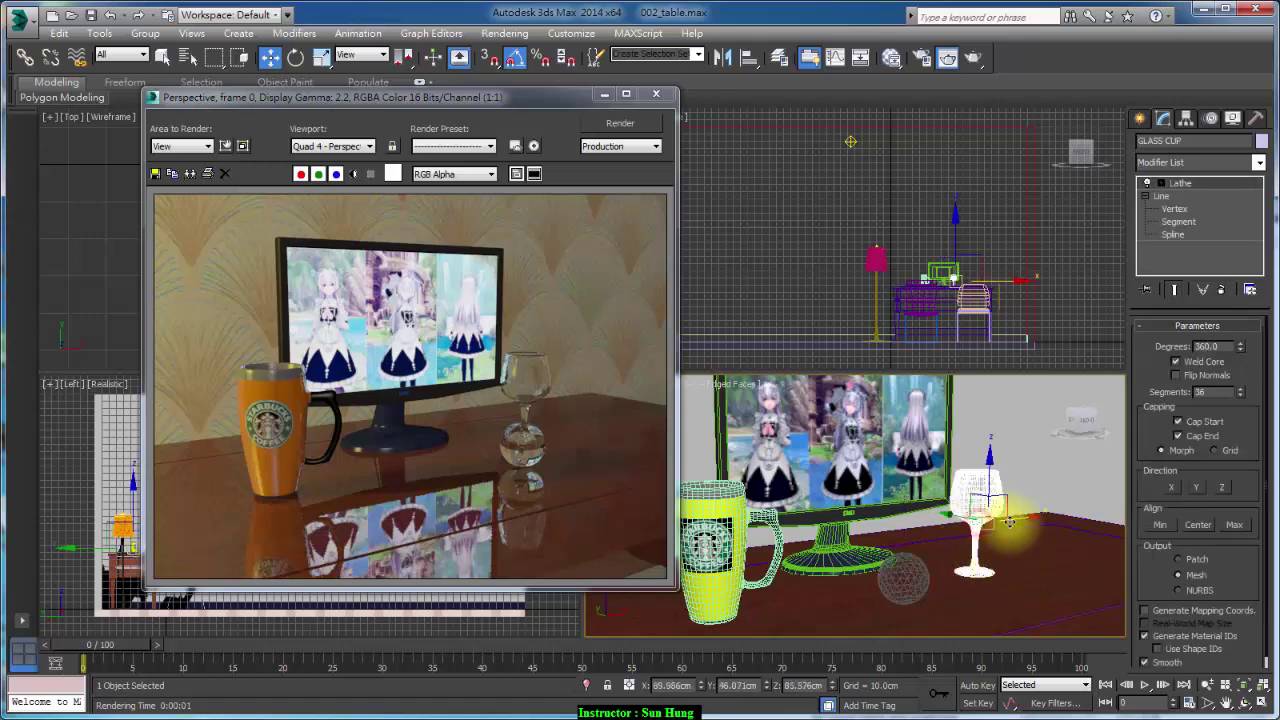
pyautogui.moveTo(976, 522)
pyautogui.keyDown('alt'); pyautogui.mouseDown(button='middle')
pyautogui.moveTo(1001, 524)
pyautogui.moveTo(988, 522)
pyautogui.mouseUp(button='middle'); pyautogui.keyUp('alt')
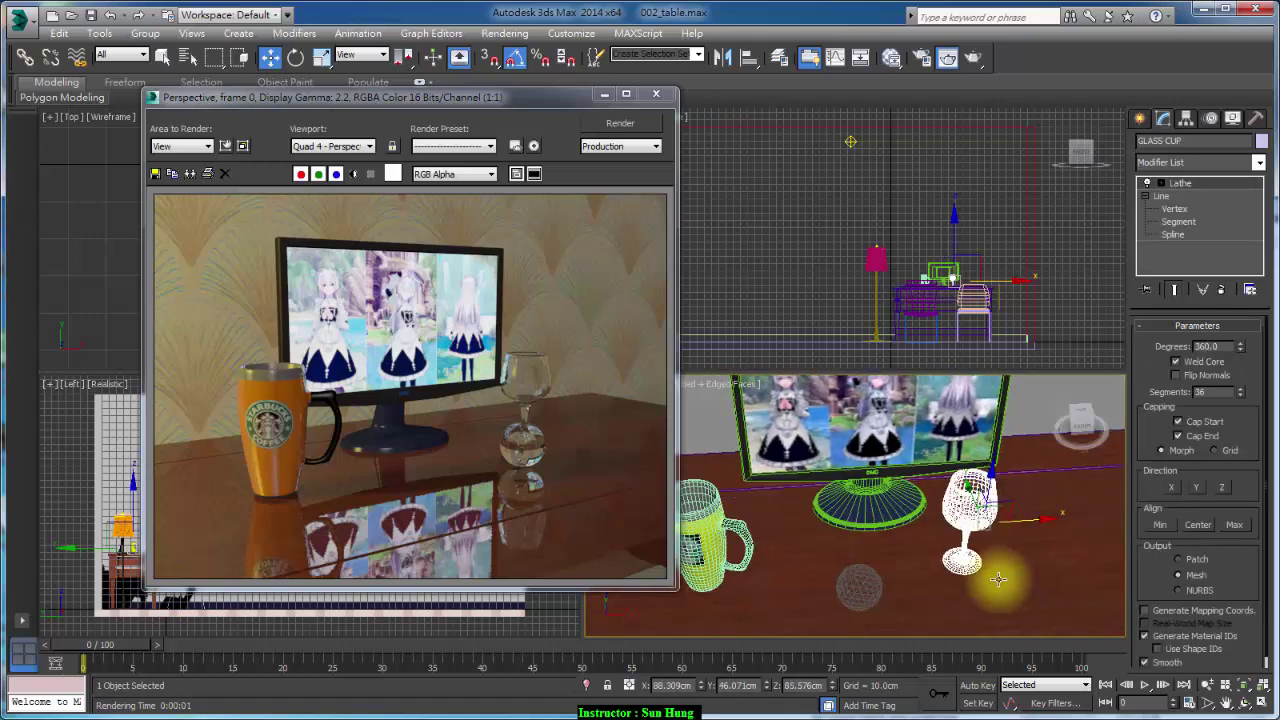
pyautogui.moveTo(986, 522); pyautogui.dragTo(965, 540)
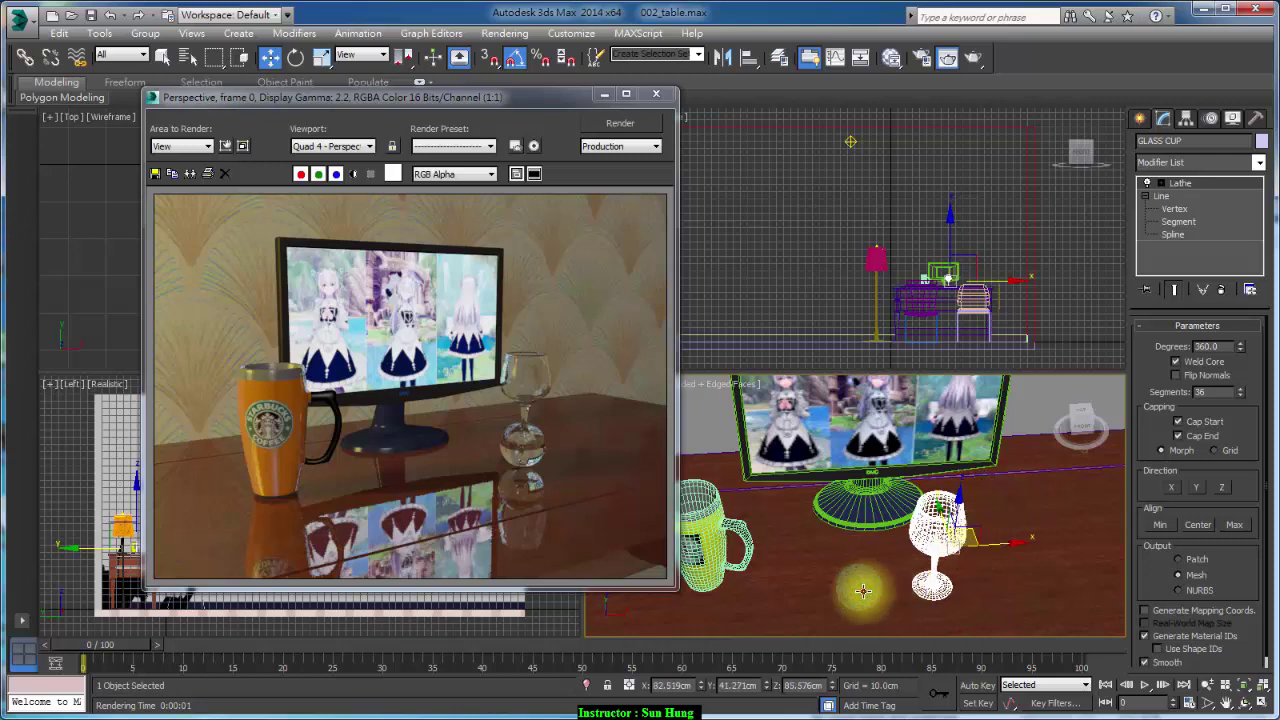
pyautogui.moveTo(857, 586); pyautogui.dragTo(909, 533)
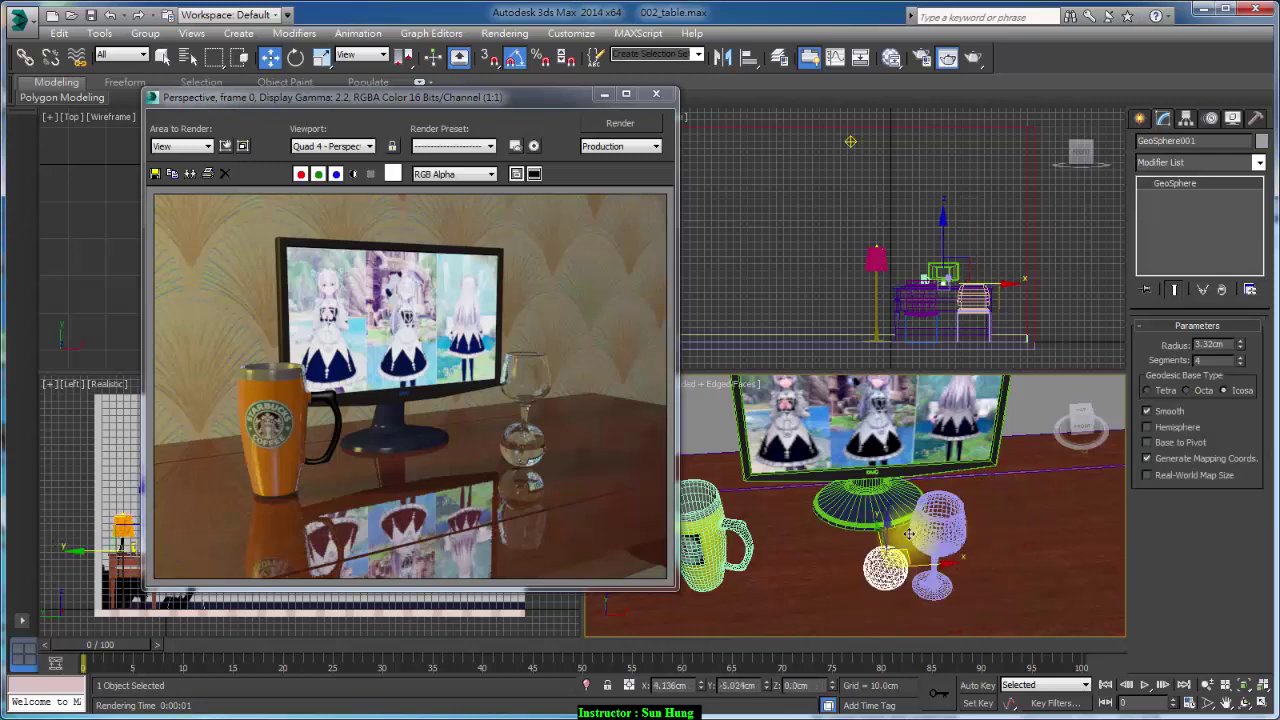
# Move the mug right to X 55.23 cm on the desk and render from a new angle.
pyautogui.click(730, 545)
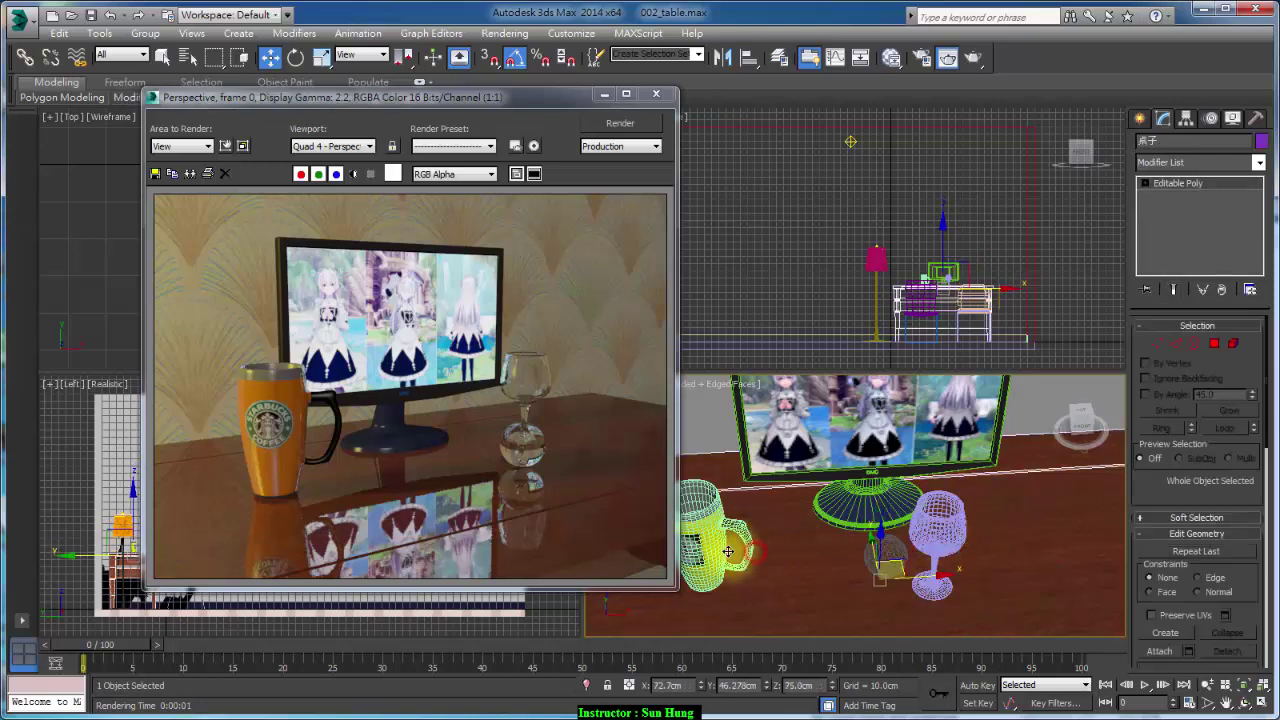
pyautogui.click(717, 567)
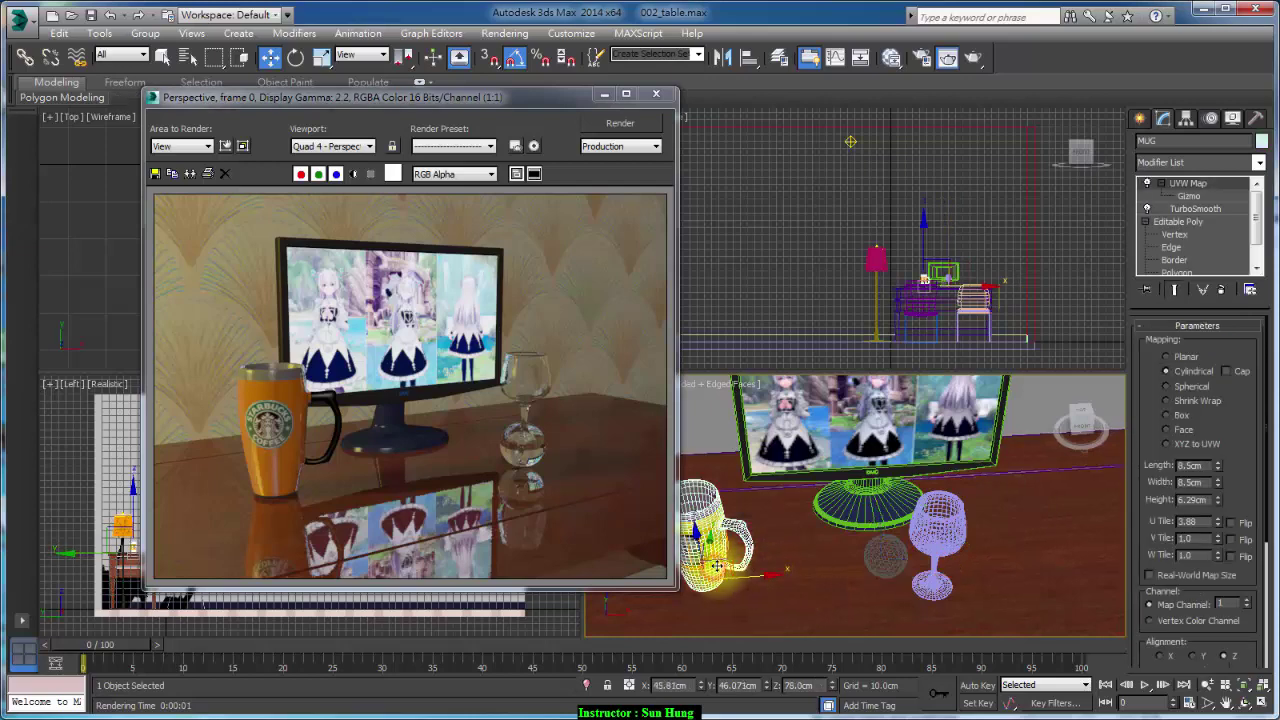
pyautogui.moveTo(720, 567); pyautogui.dragTo(849, 580)
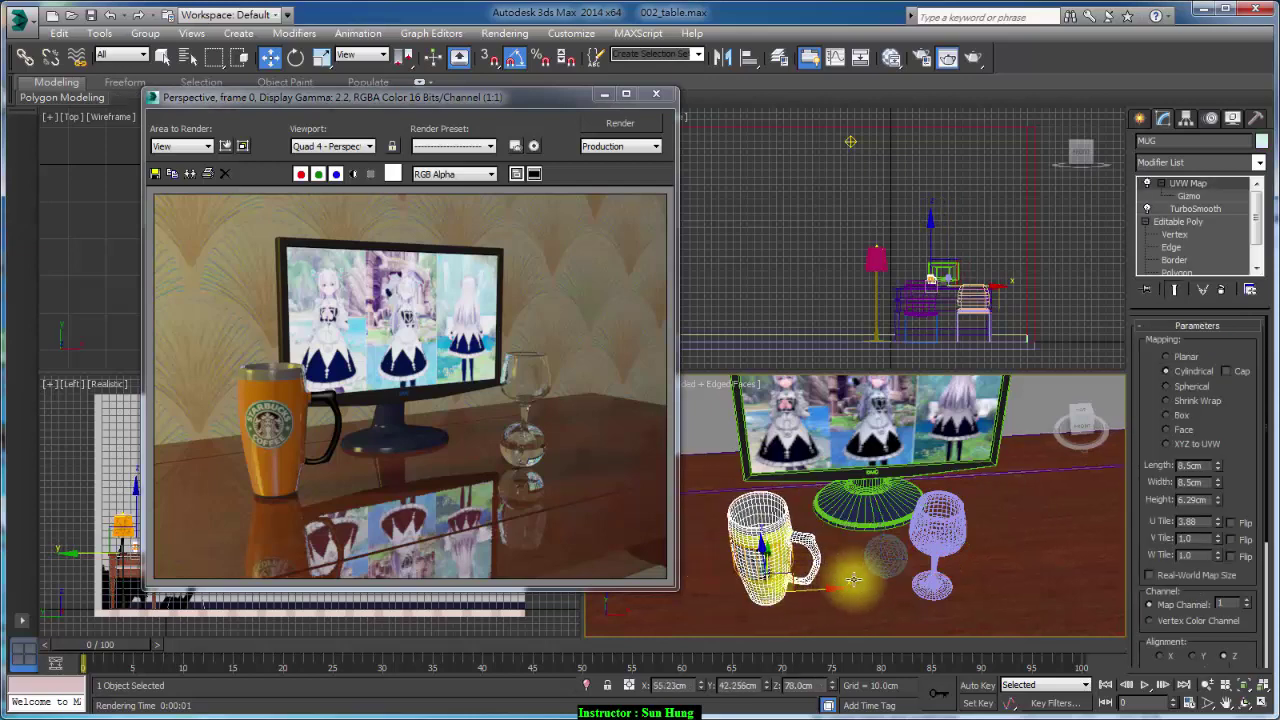
pyautogui.moveTo(849, 580)
pyautogui.keyDown('alt'); pyautogui.mouseDown(button='middle')
pyautogui.moveTo(928, 535)
pyautogui.moveTo(918, 505)
pyautogui.mouseUp(button='middle'); pyautogui.keyUp('alt')
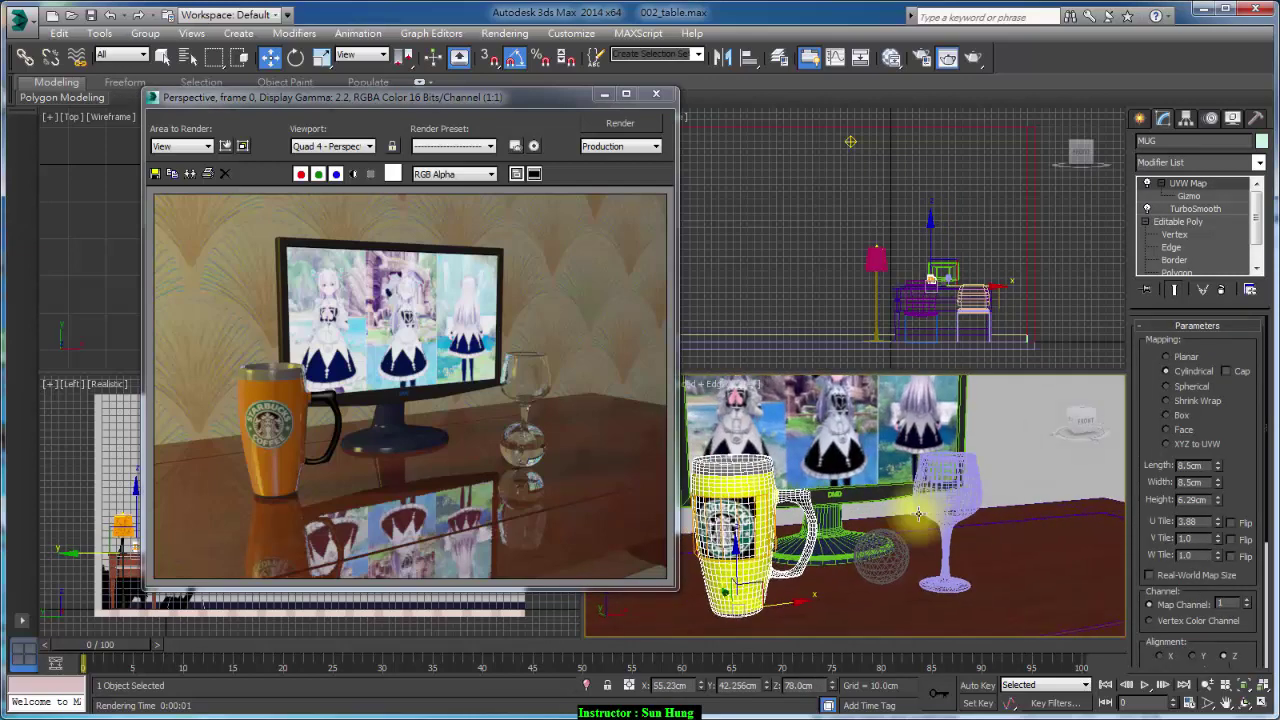
pyautogui.hotkey('shift', 'q')
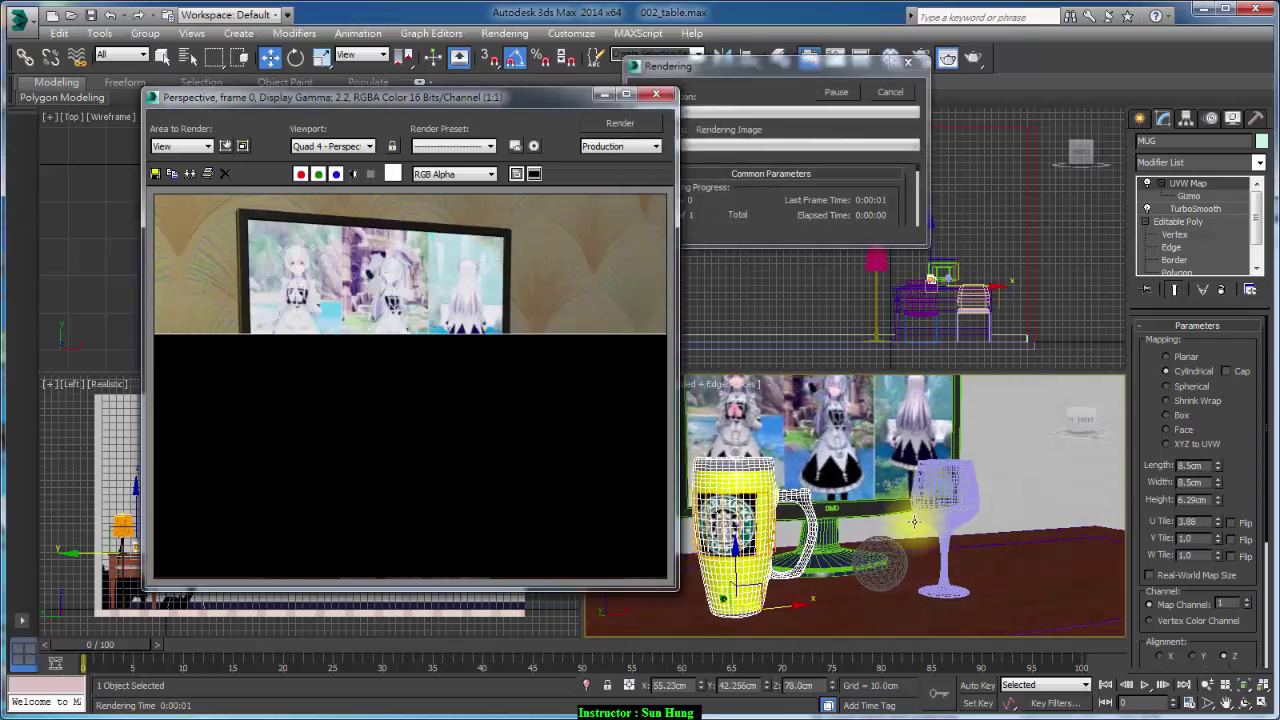